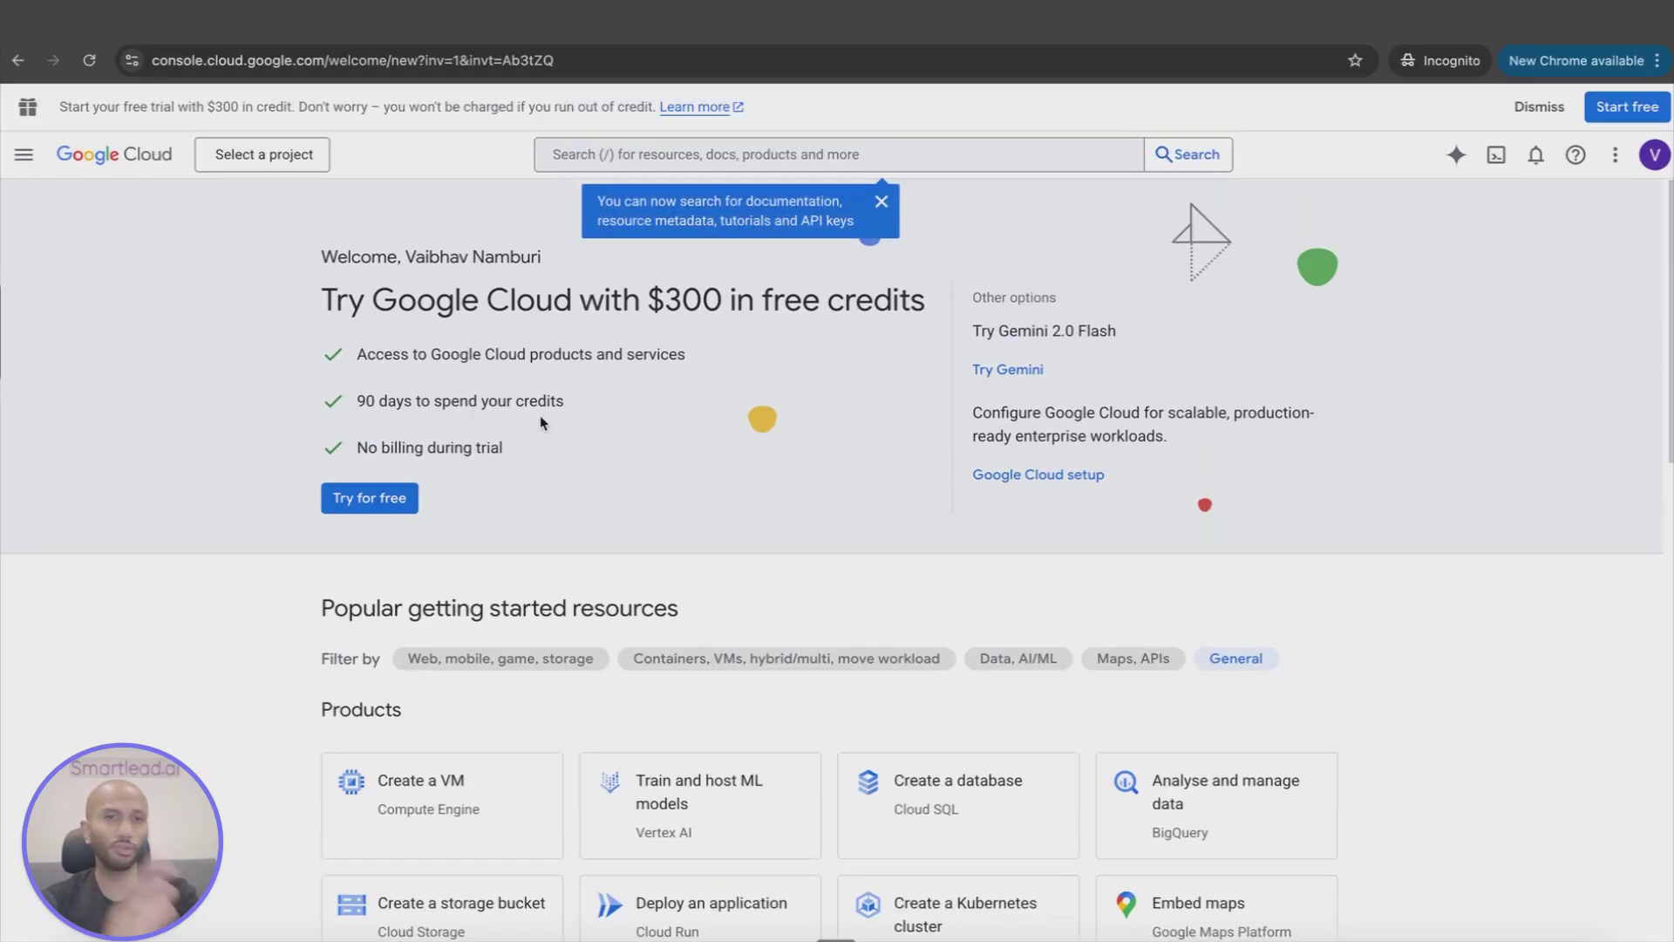
# - Create a new project named 'My Private Infra' and switch to it from notifications
pyautogui.click(285, 163)
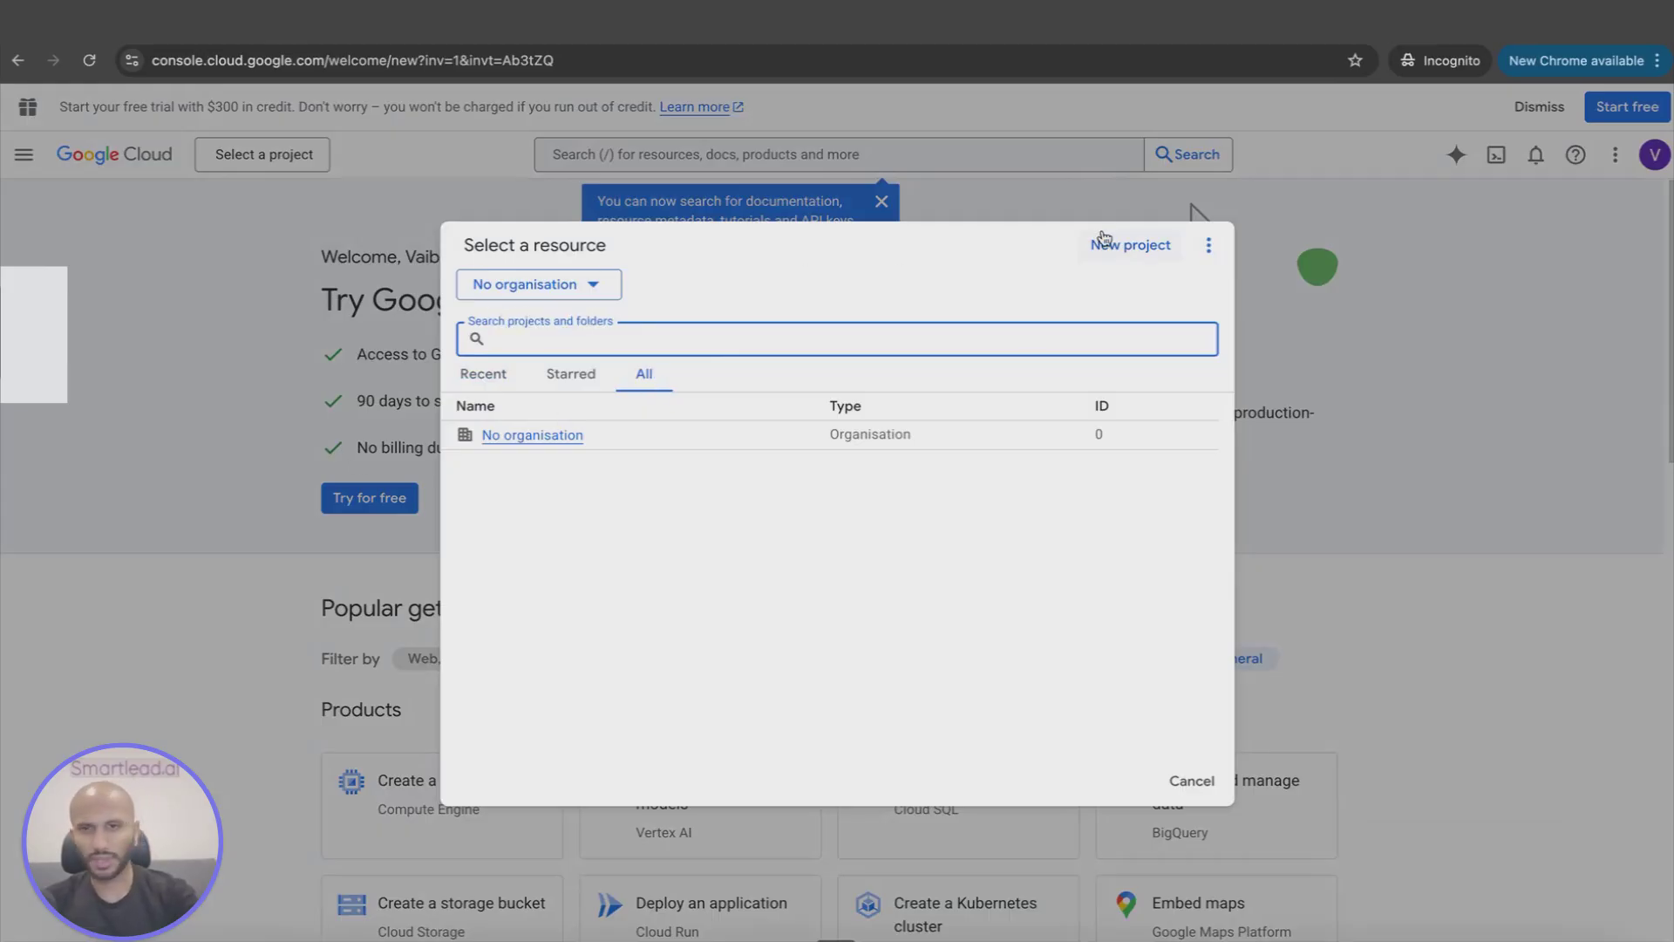
pyautogui.click(1131, 246)
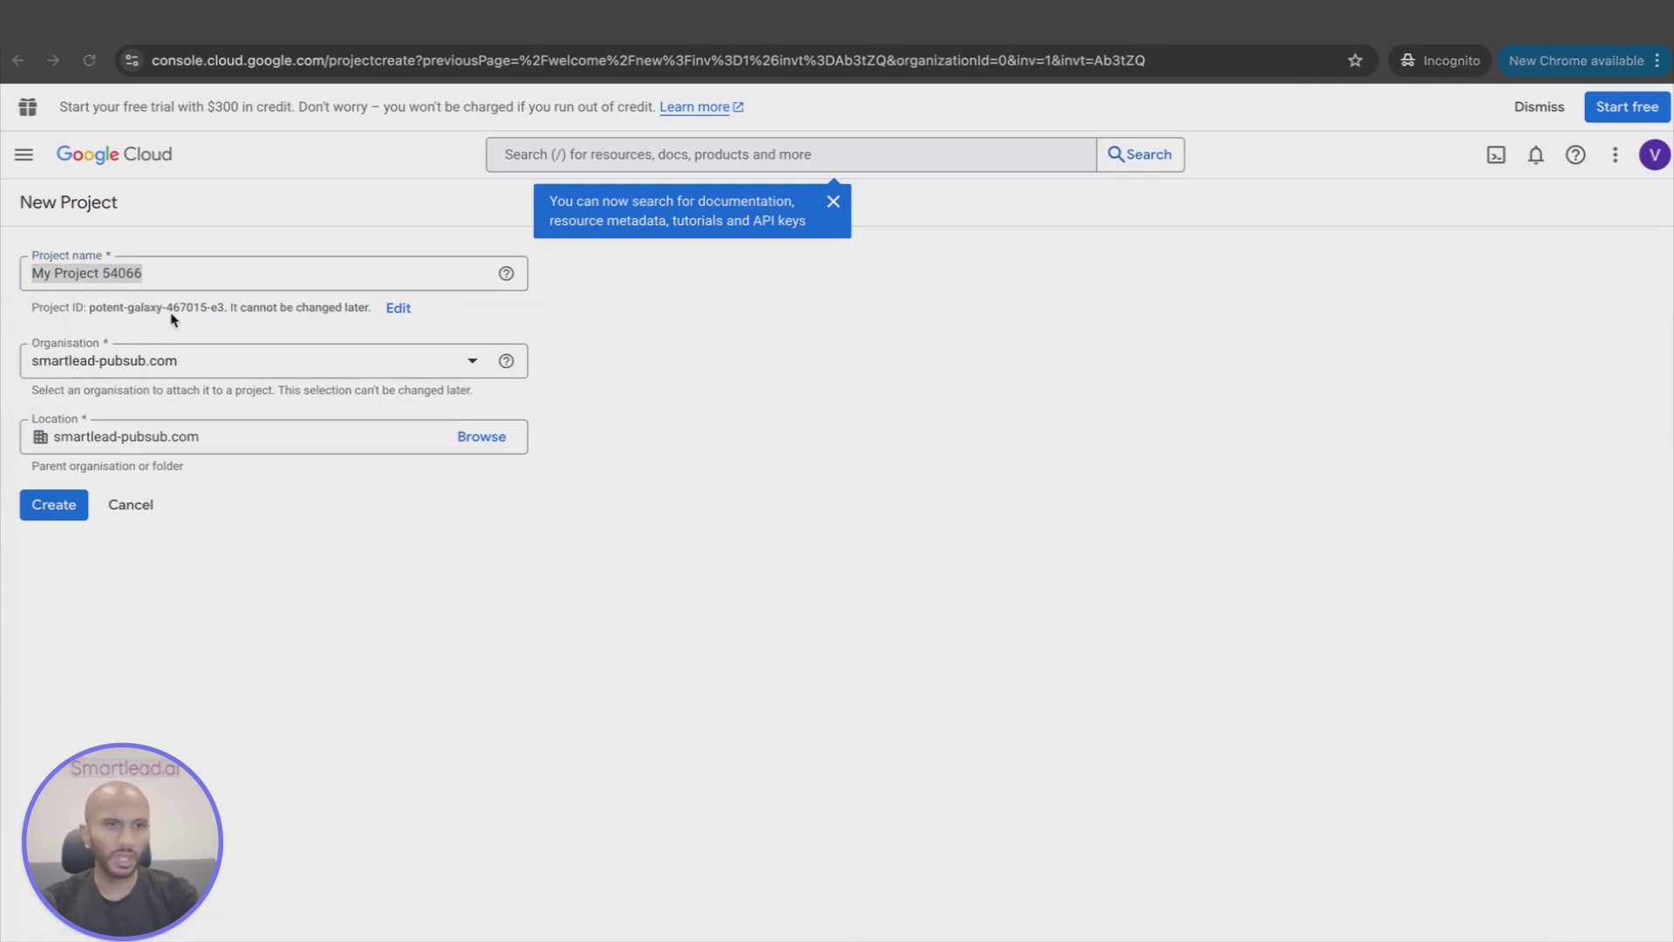
pyautogui.doubleClick(161, 276)
pyautogui.hotkey('ctrl', 'a')
pyautogui.write('My ')
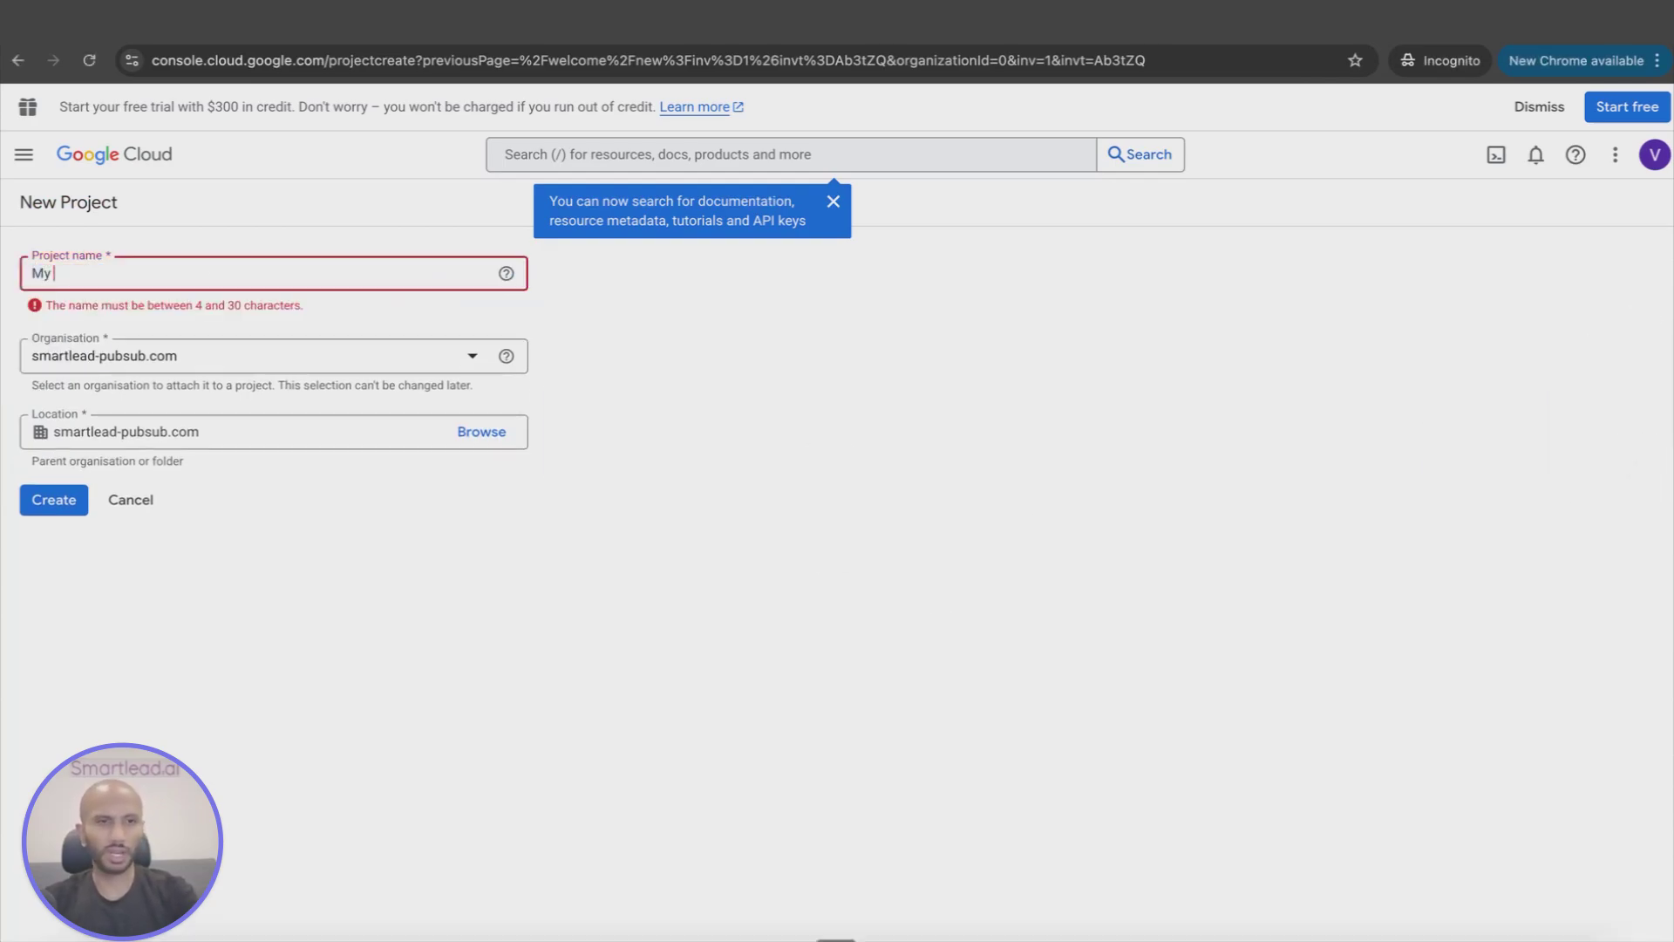
pyautogui.write('Private Infra')
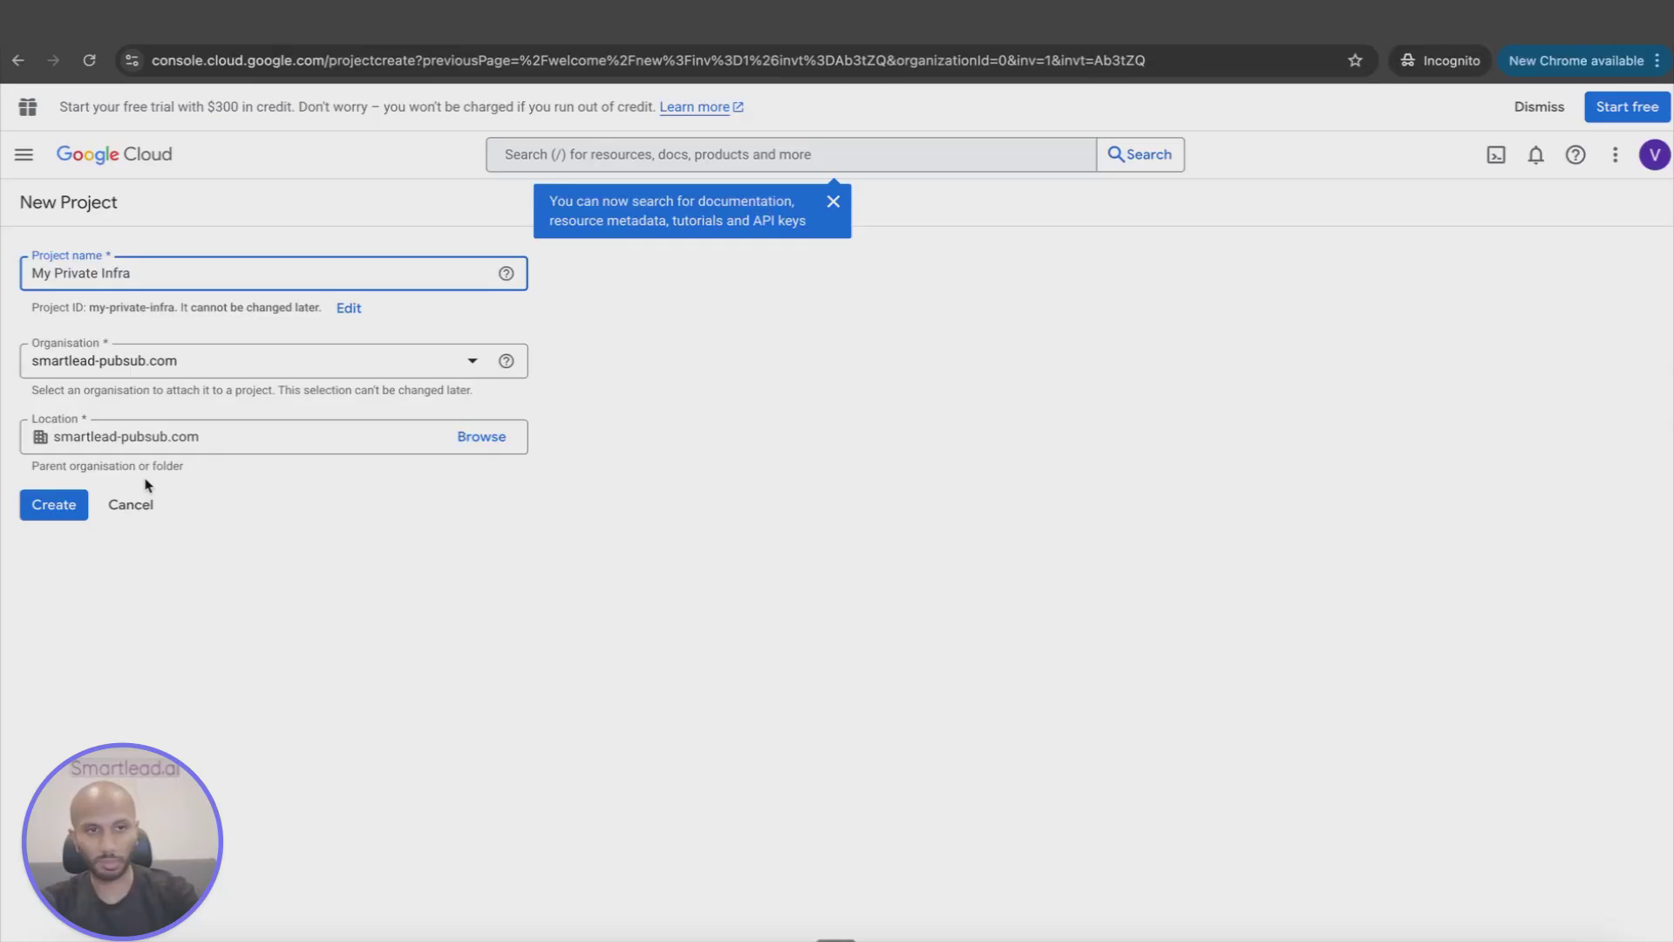
pyautogui.click(56, 505)
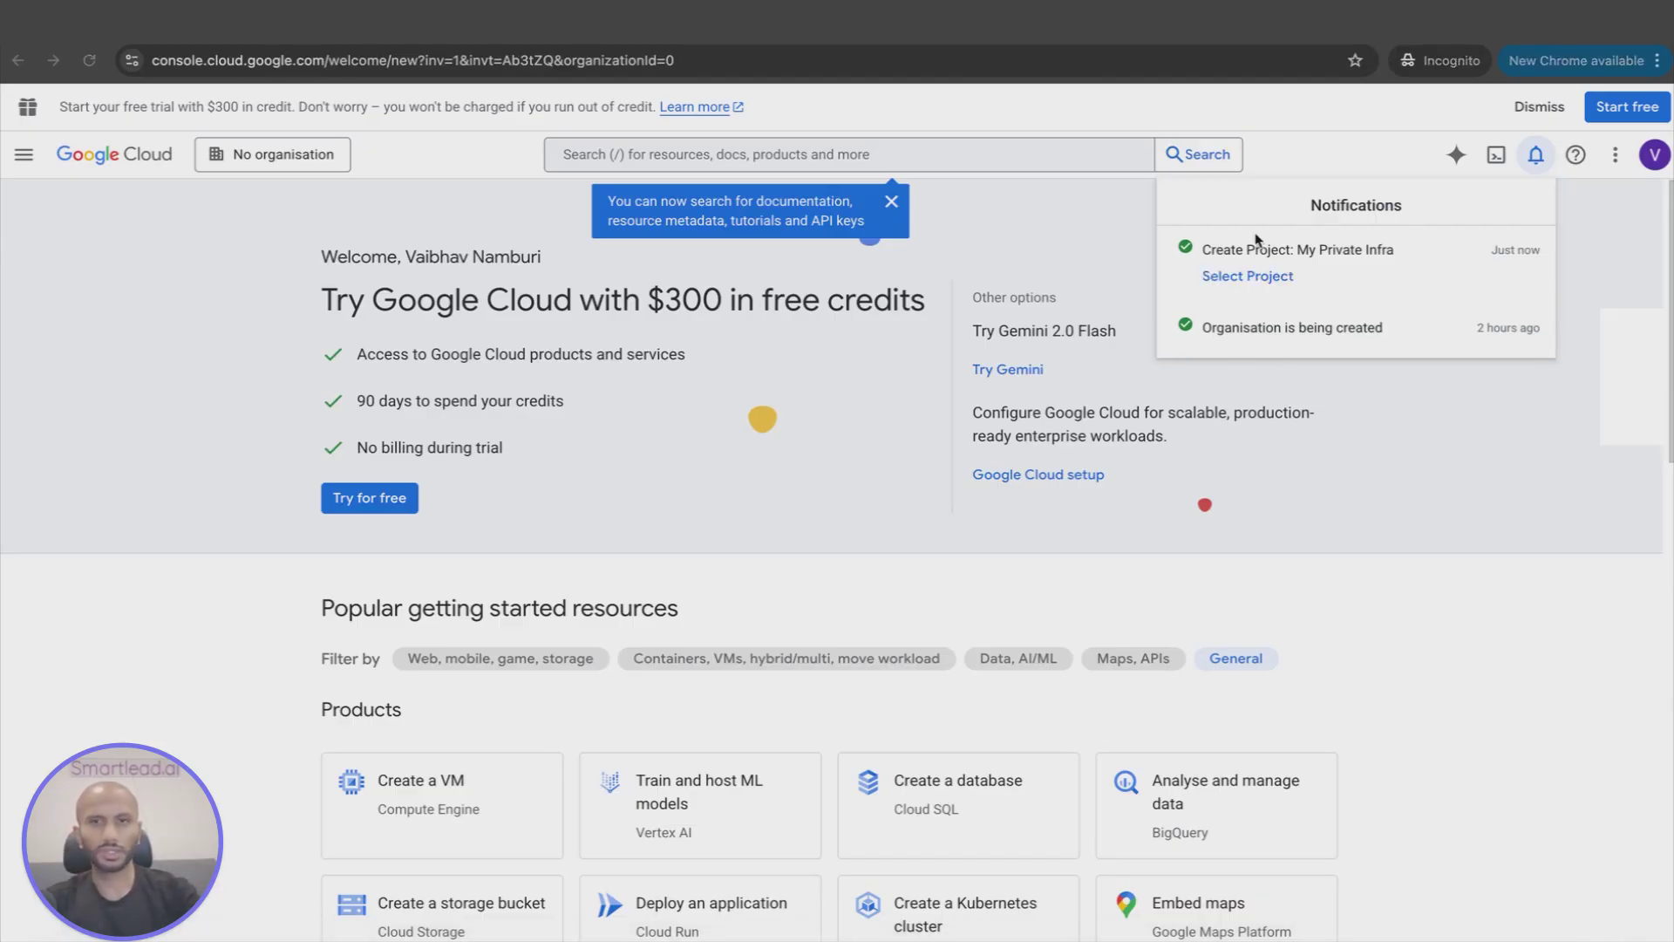
pyautogui.click(1262, 278)
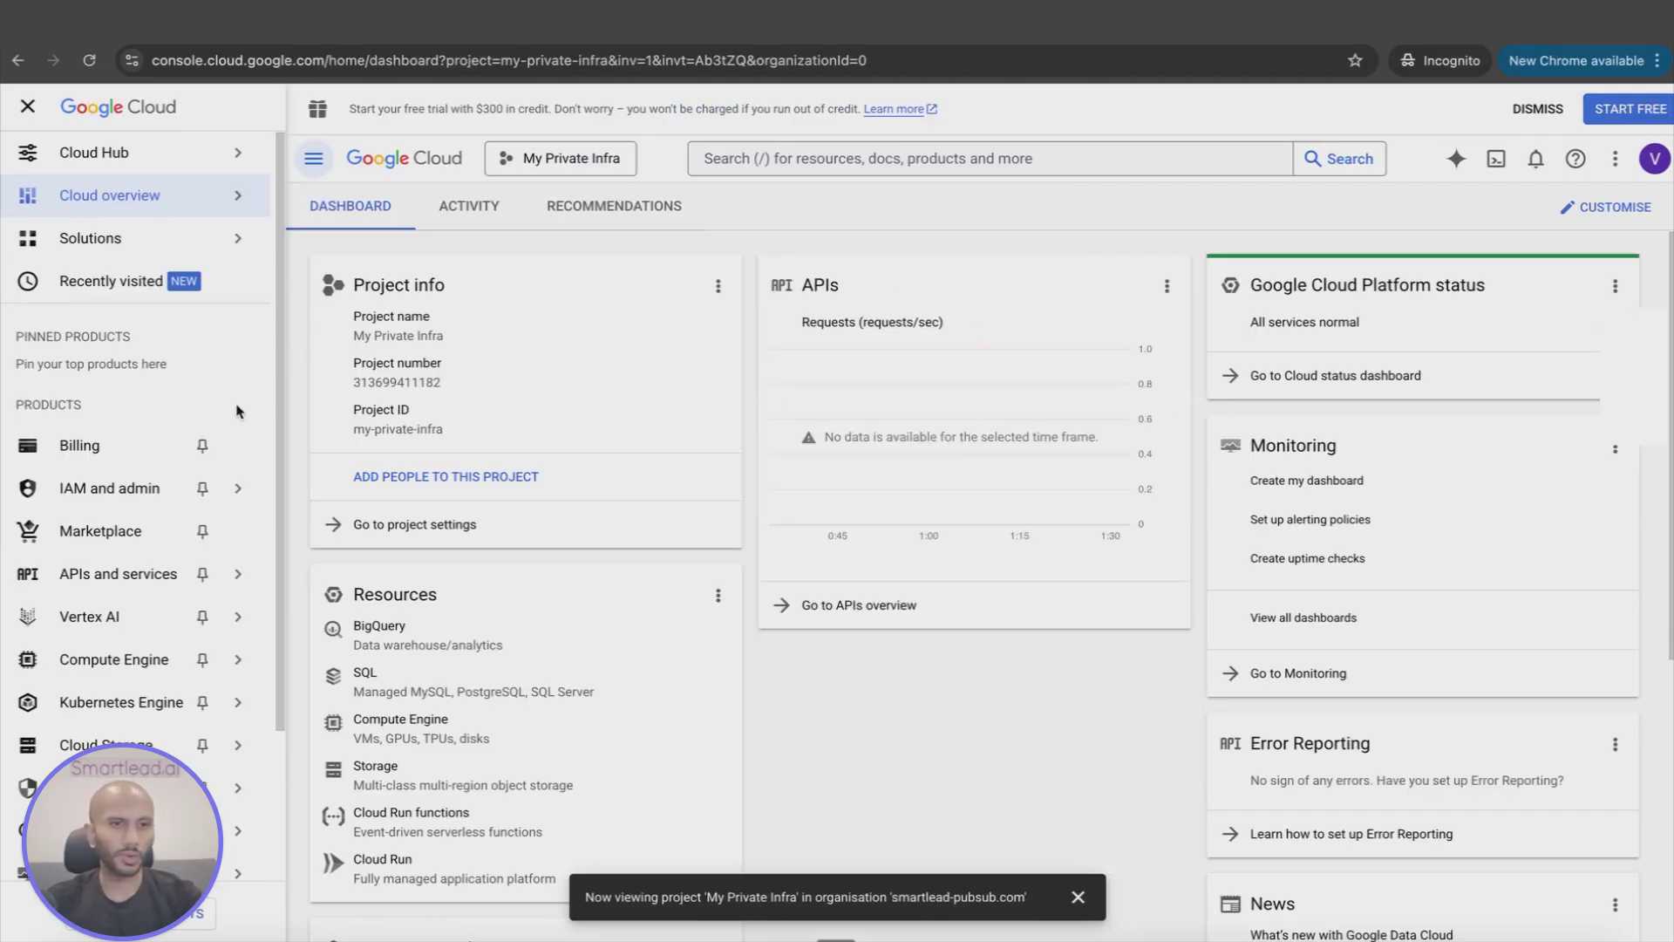
# - Find and enable the Gmail API in the library, then start Create credentials
pyautogui.click(134, 575)
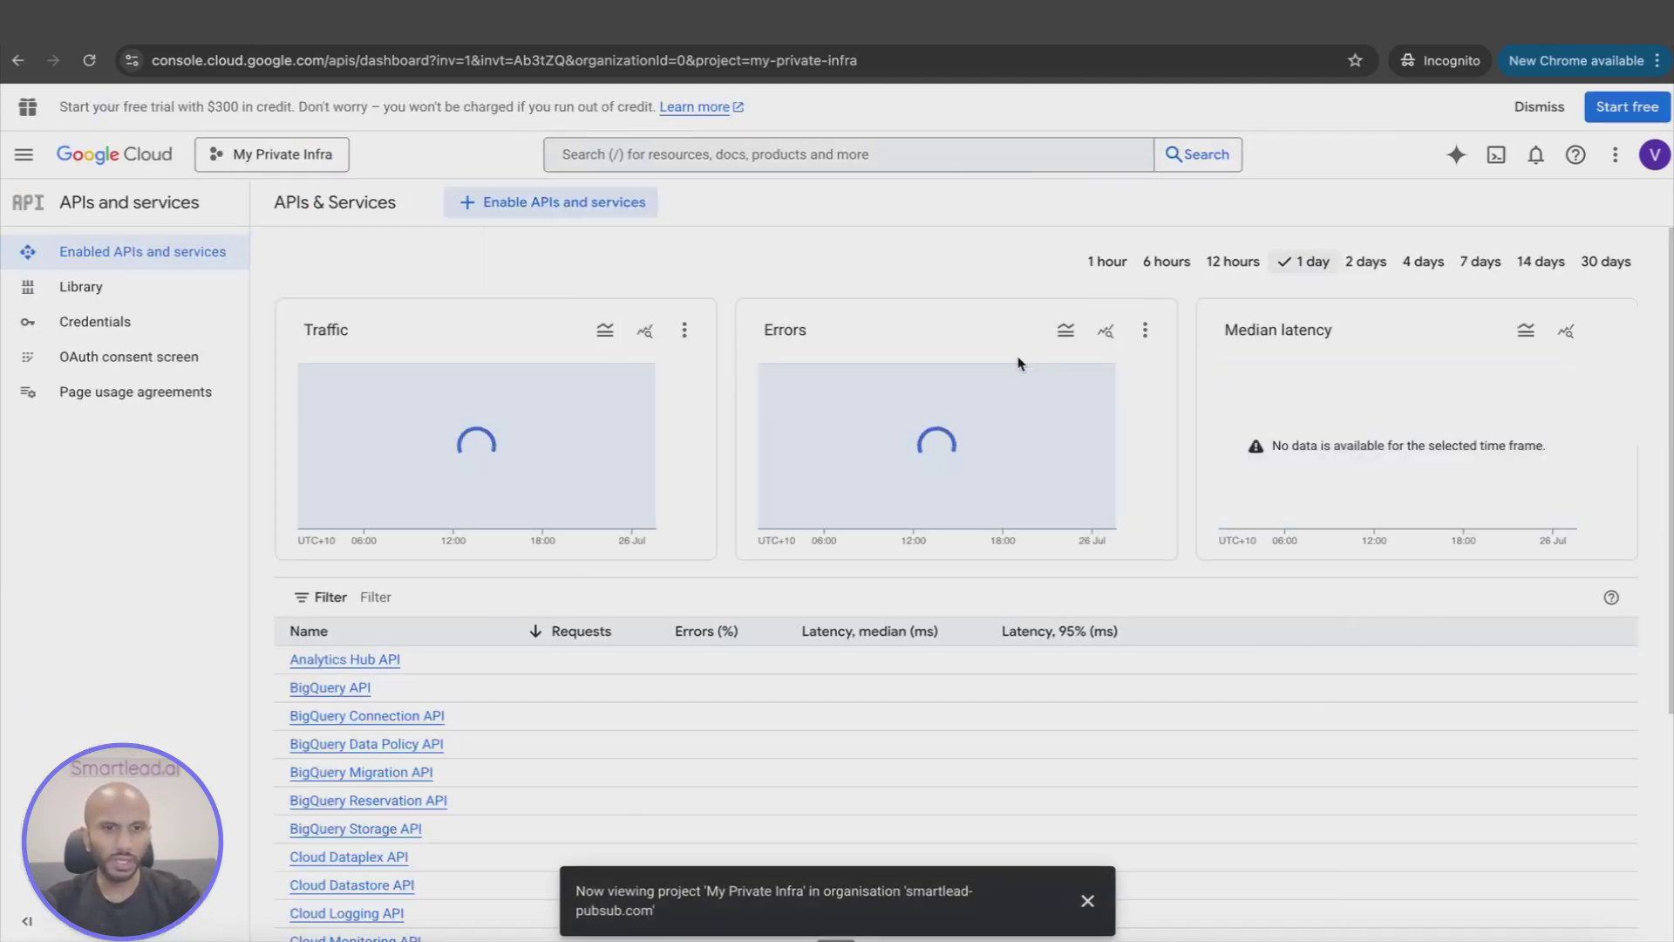
pyautogui.click(624, 208)
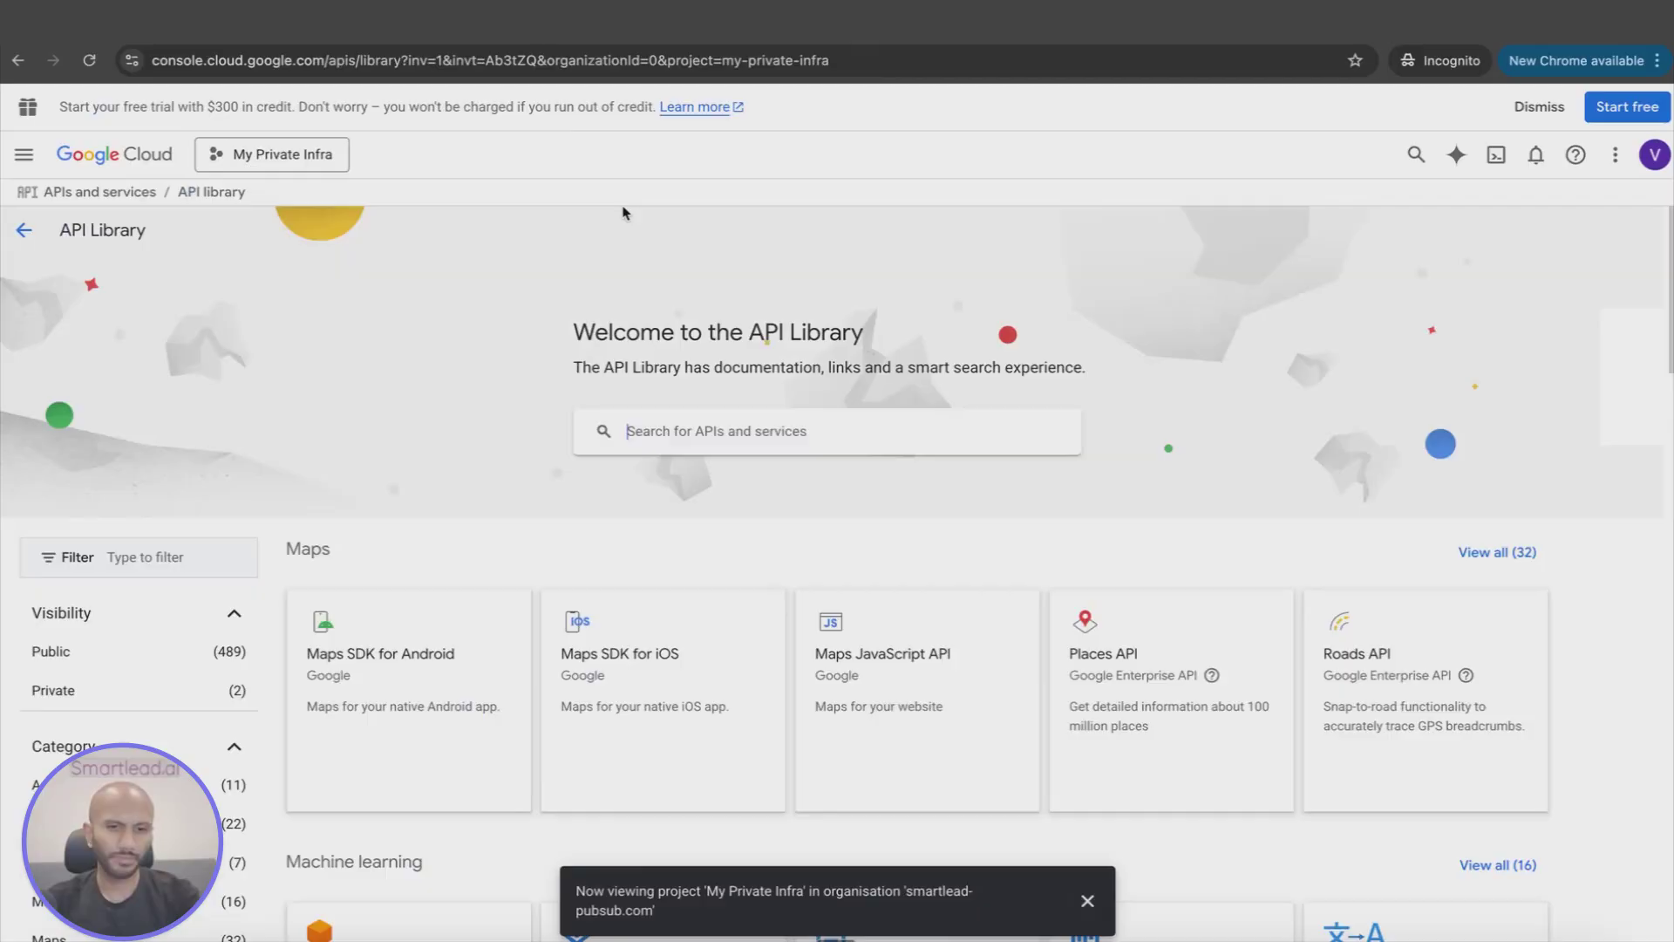
pyautogui.write('gmail')
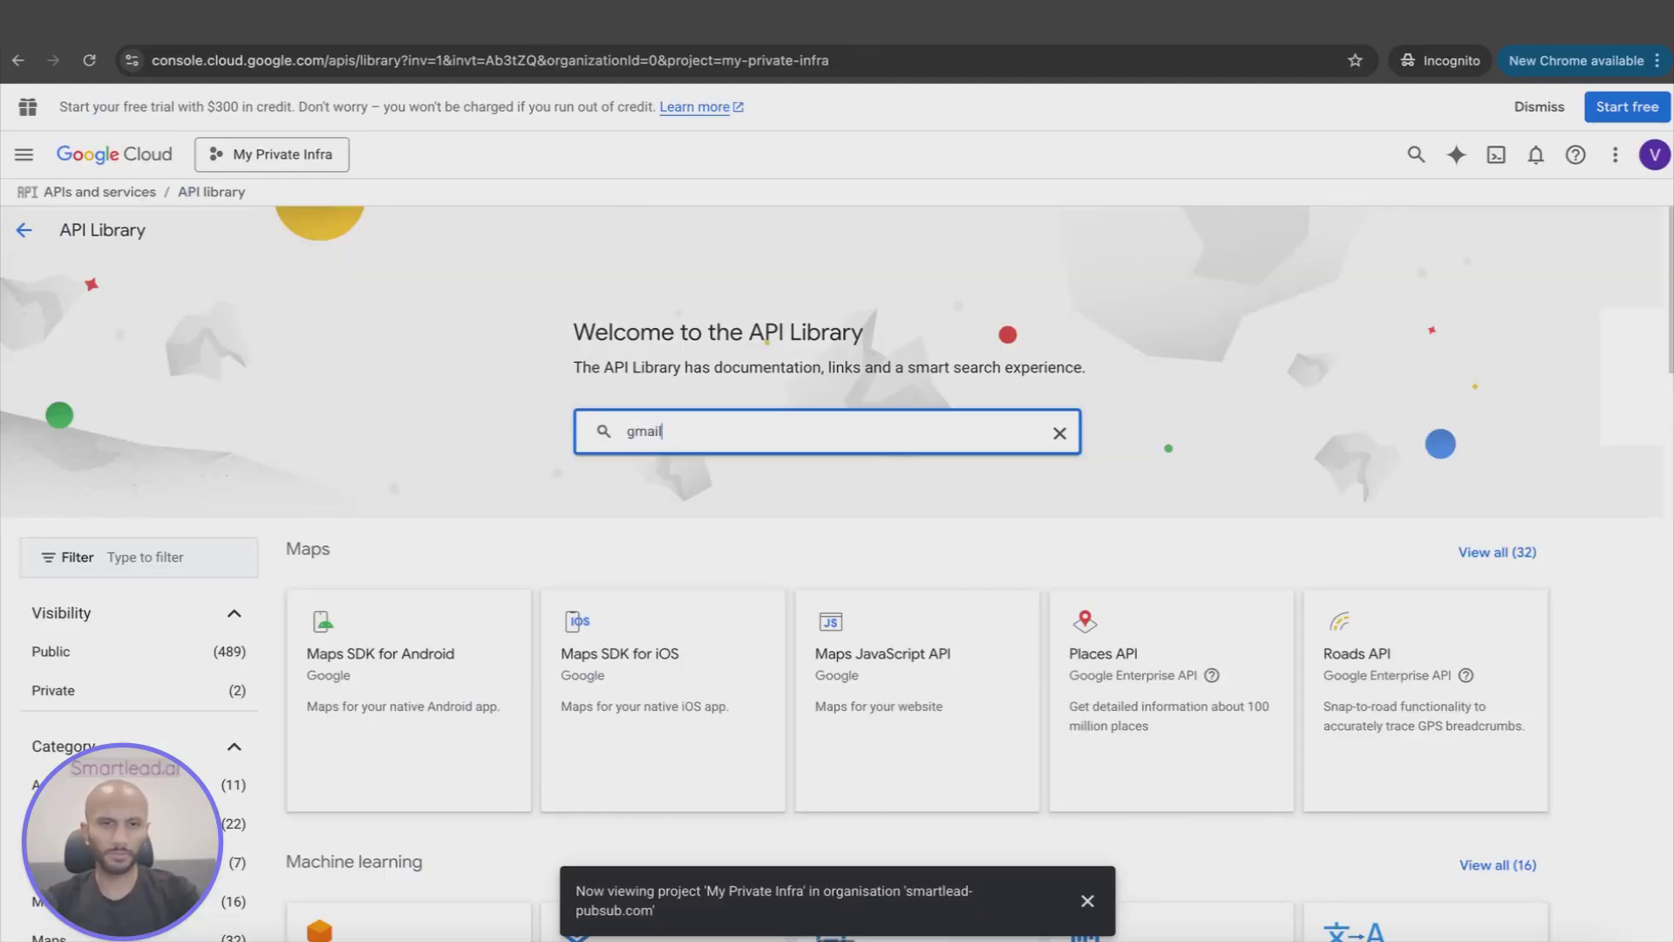
pyautogui.press('Return')
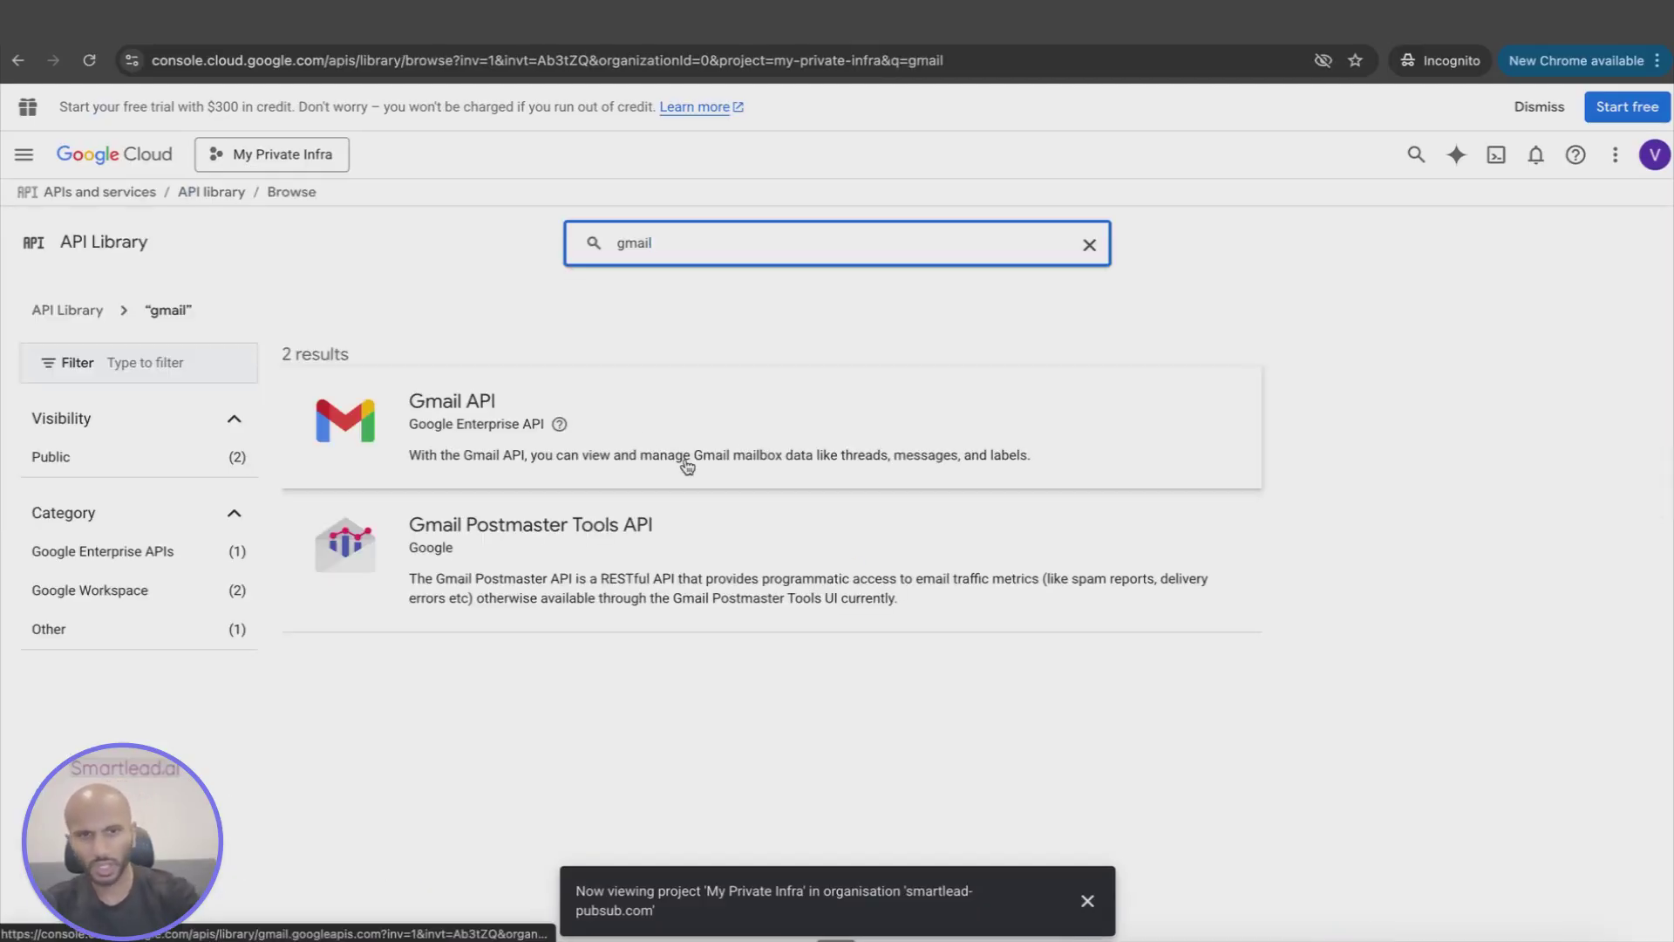
pyautogui.click(1048, 464)
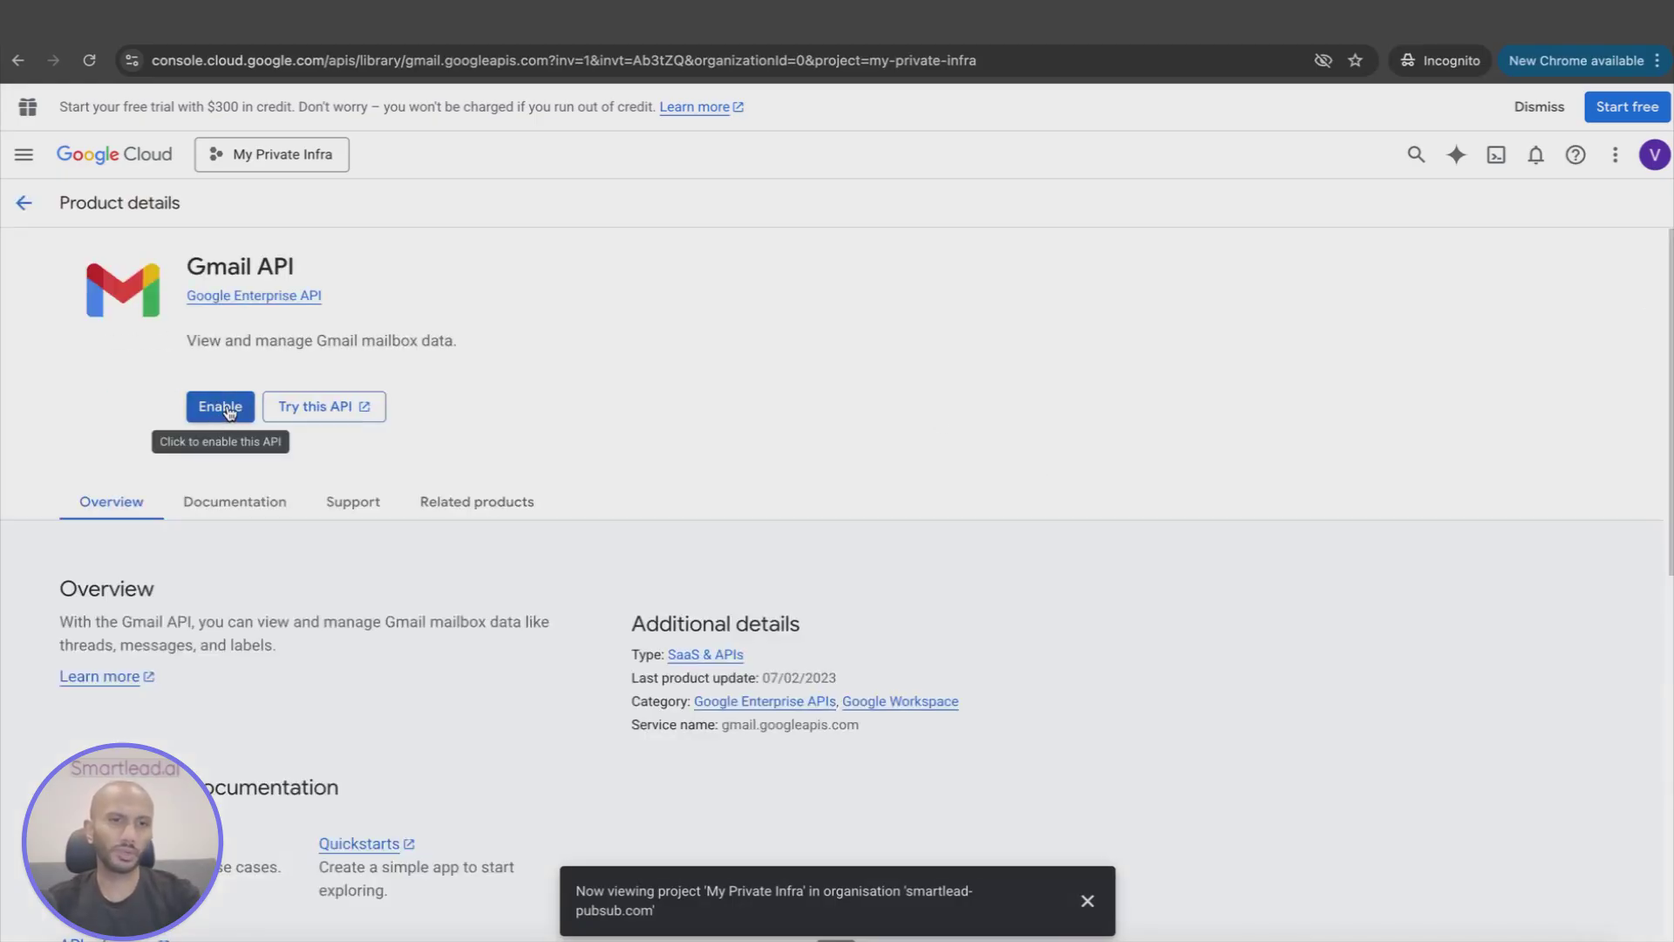
pyautogui.click(226, 410)
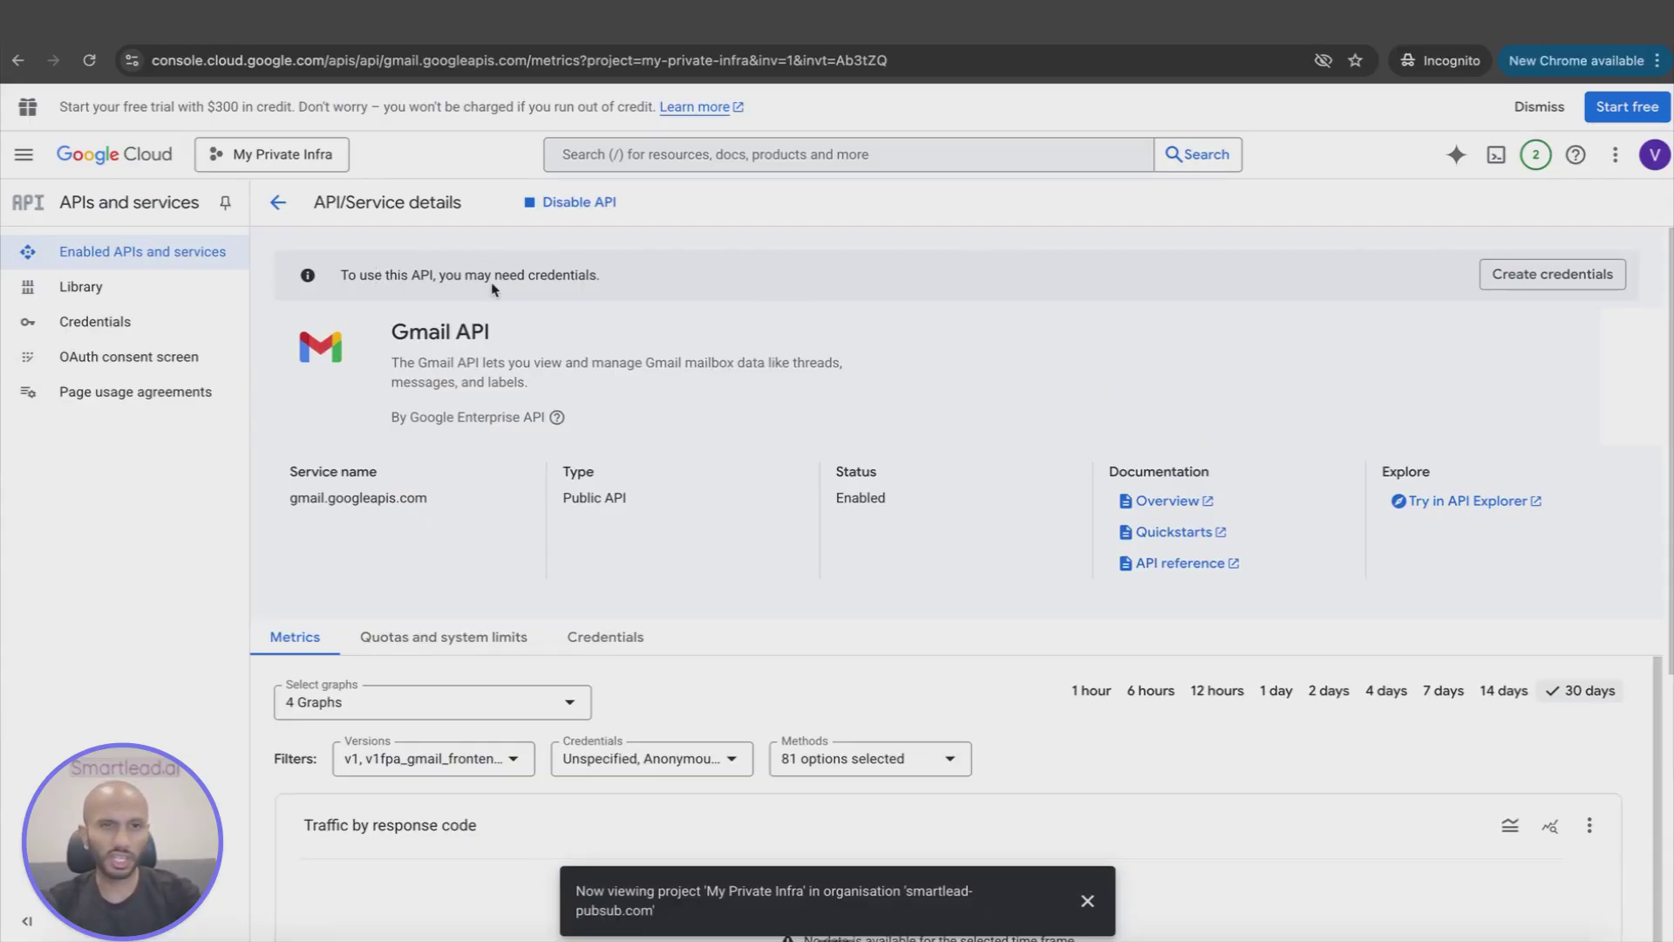
pyautogui.moveTo(342, 276); pyautogui.dragTo(600, 283)
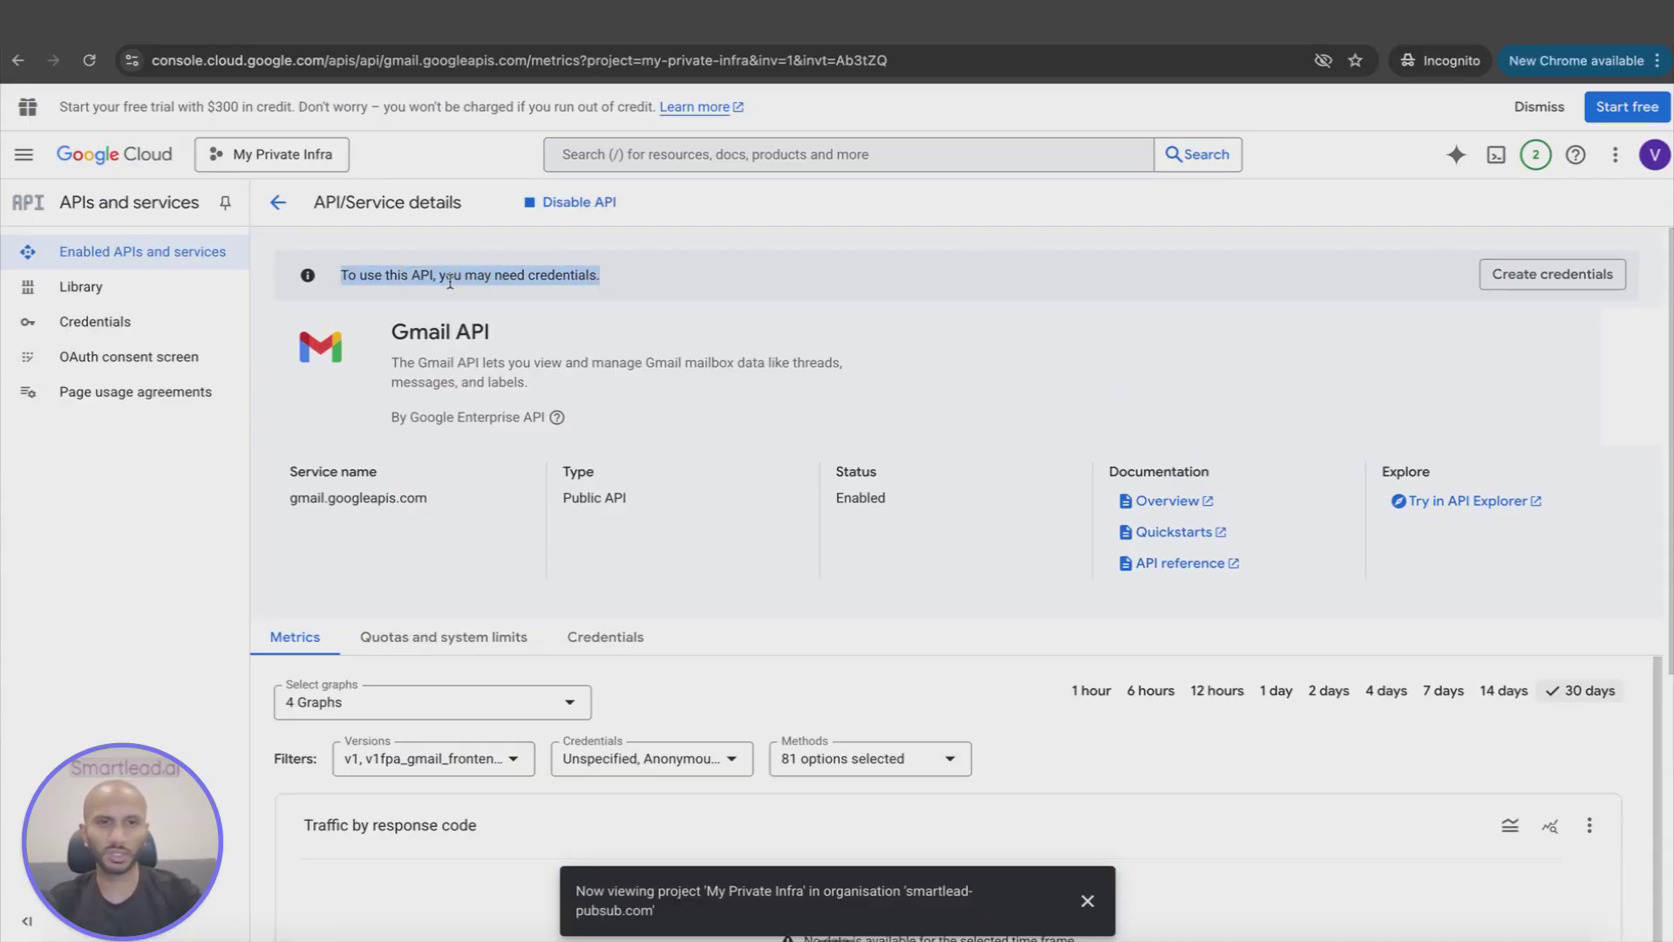
pyautogui.click(476, 272)
# - Choose User data as the data the Gmail API credential will access
pyautogui.click(1583, 275)
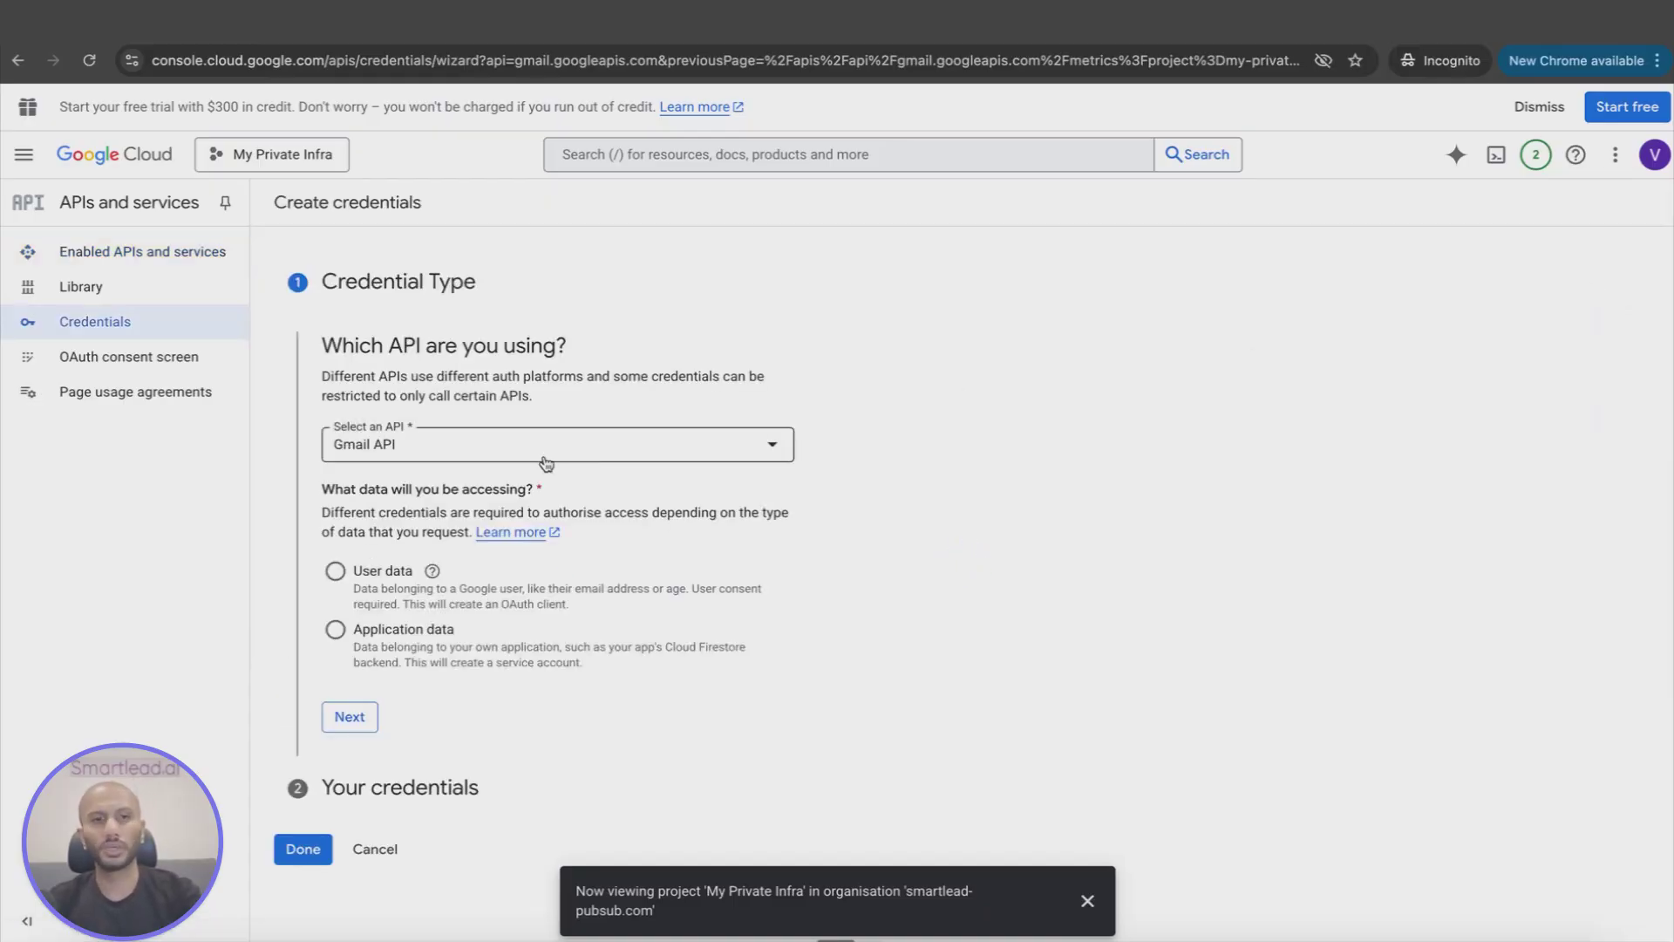
pyautogui.click(354, 578)
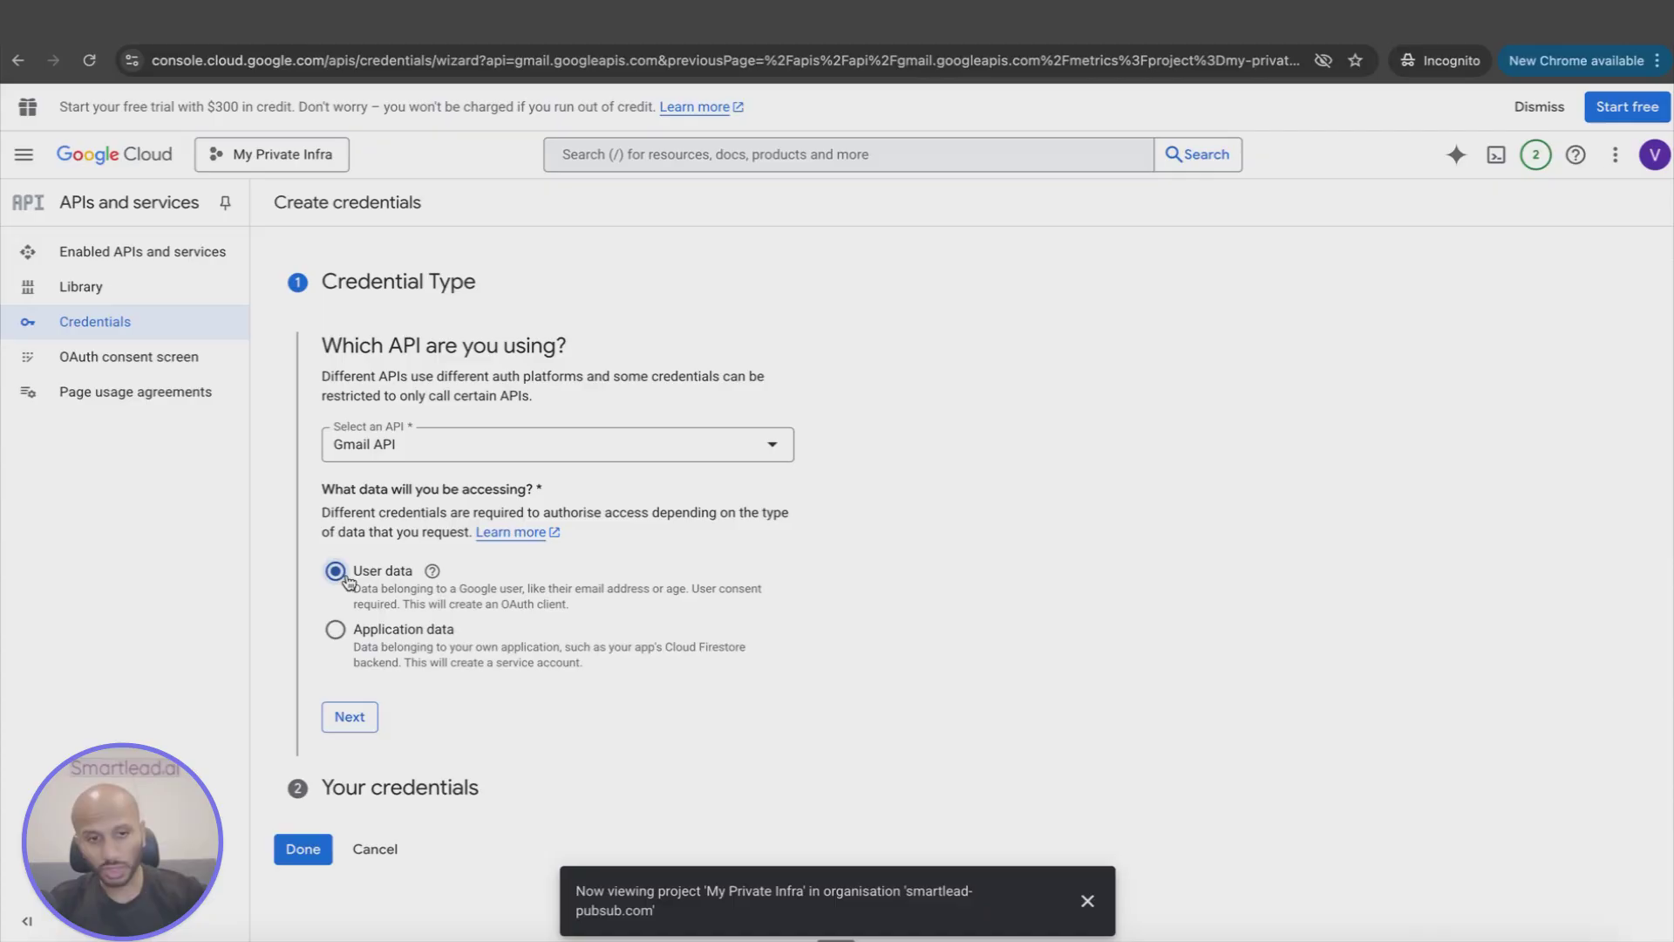
pyautogui.click(370, 719)
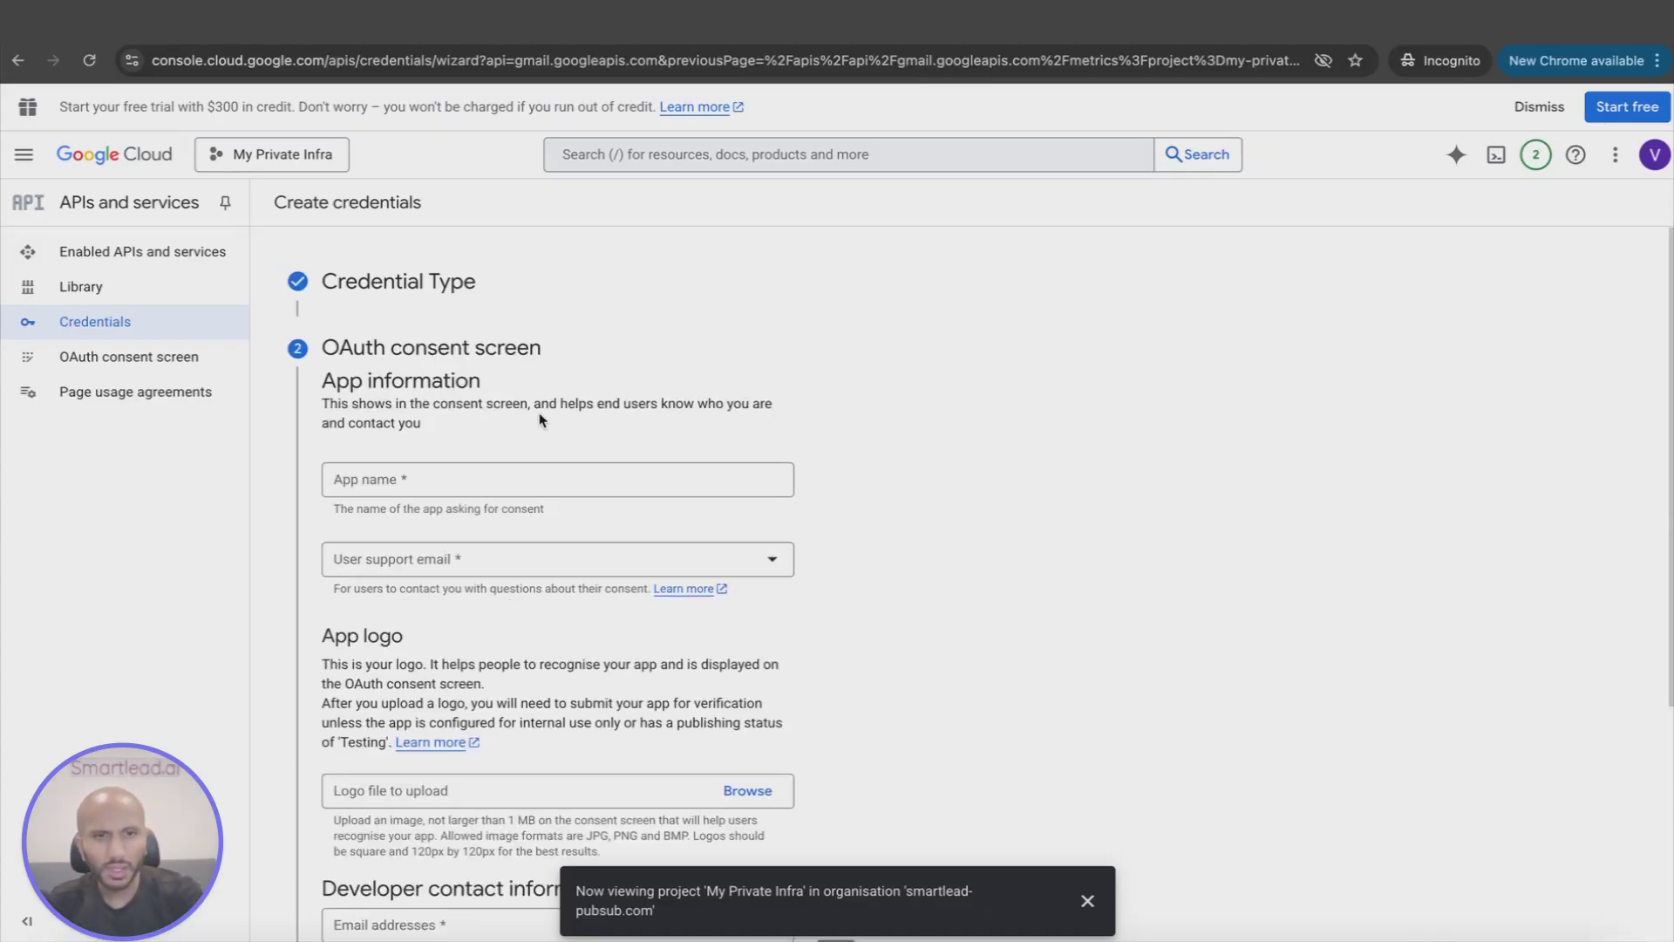
# - Enter the app name, account support email and developer contact email, then save
pyautogui.click(494, 475)
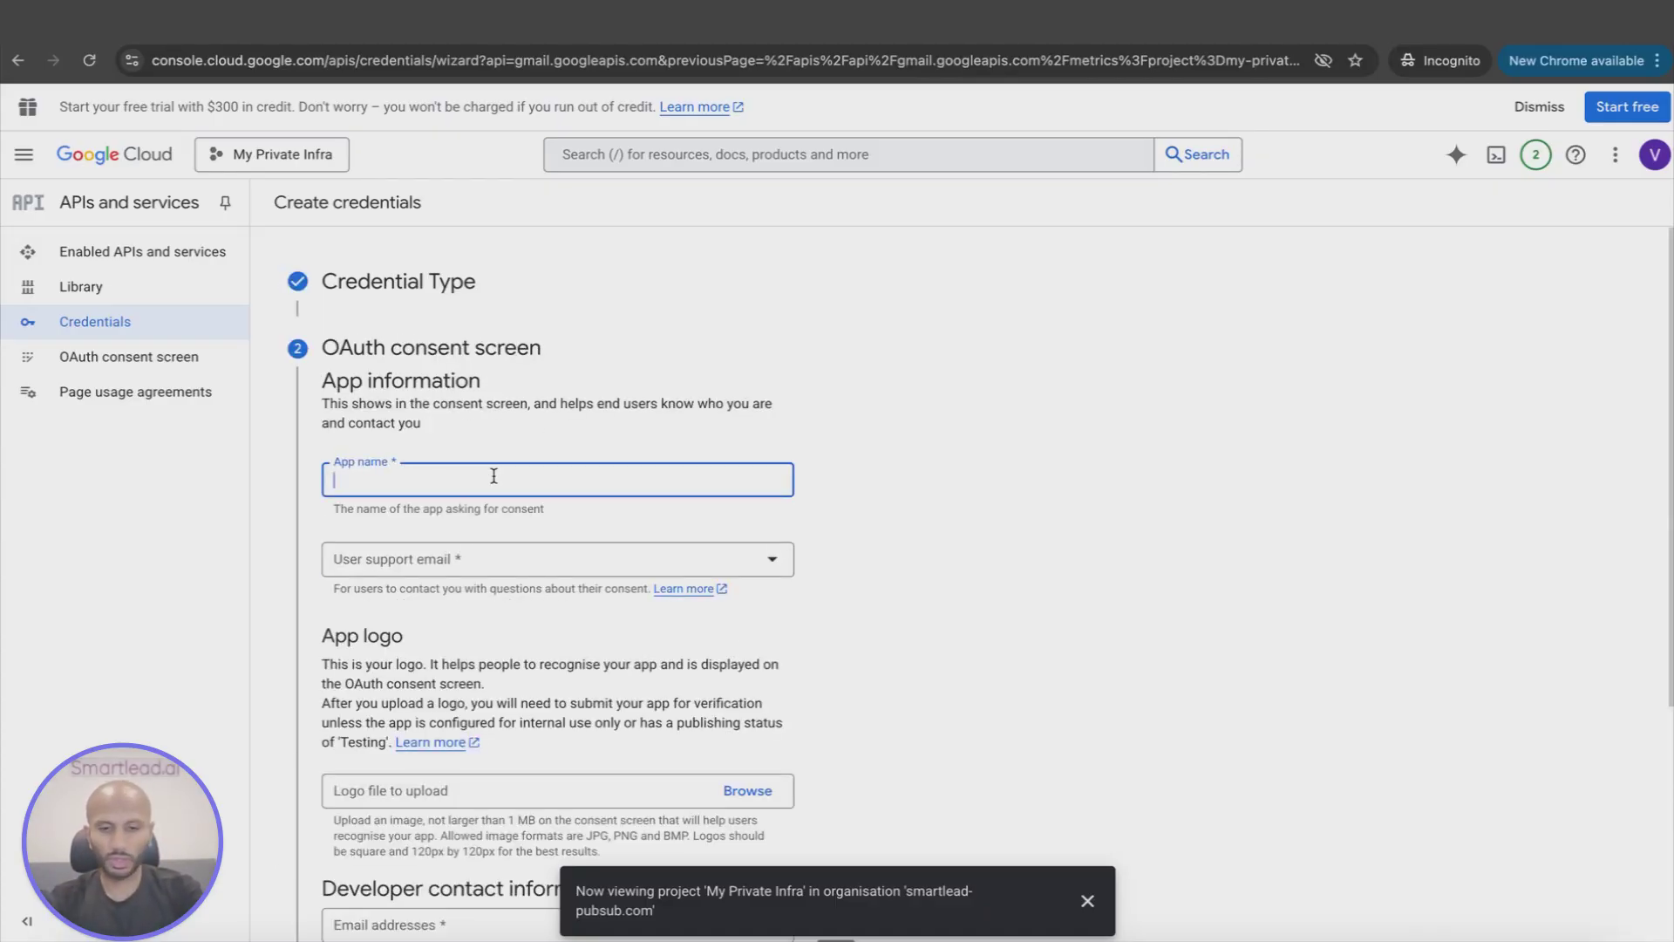
pyautogui.write('Smartlead own App')
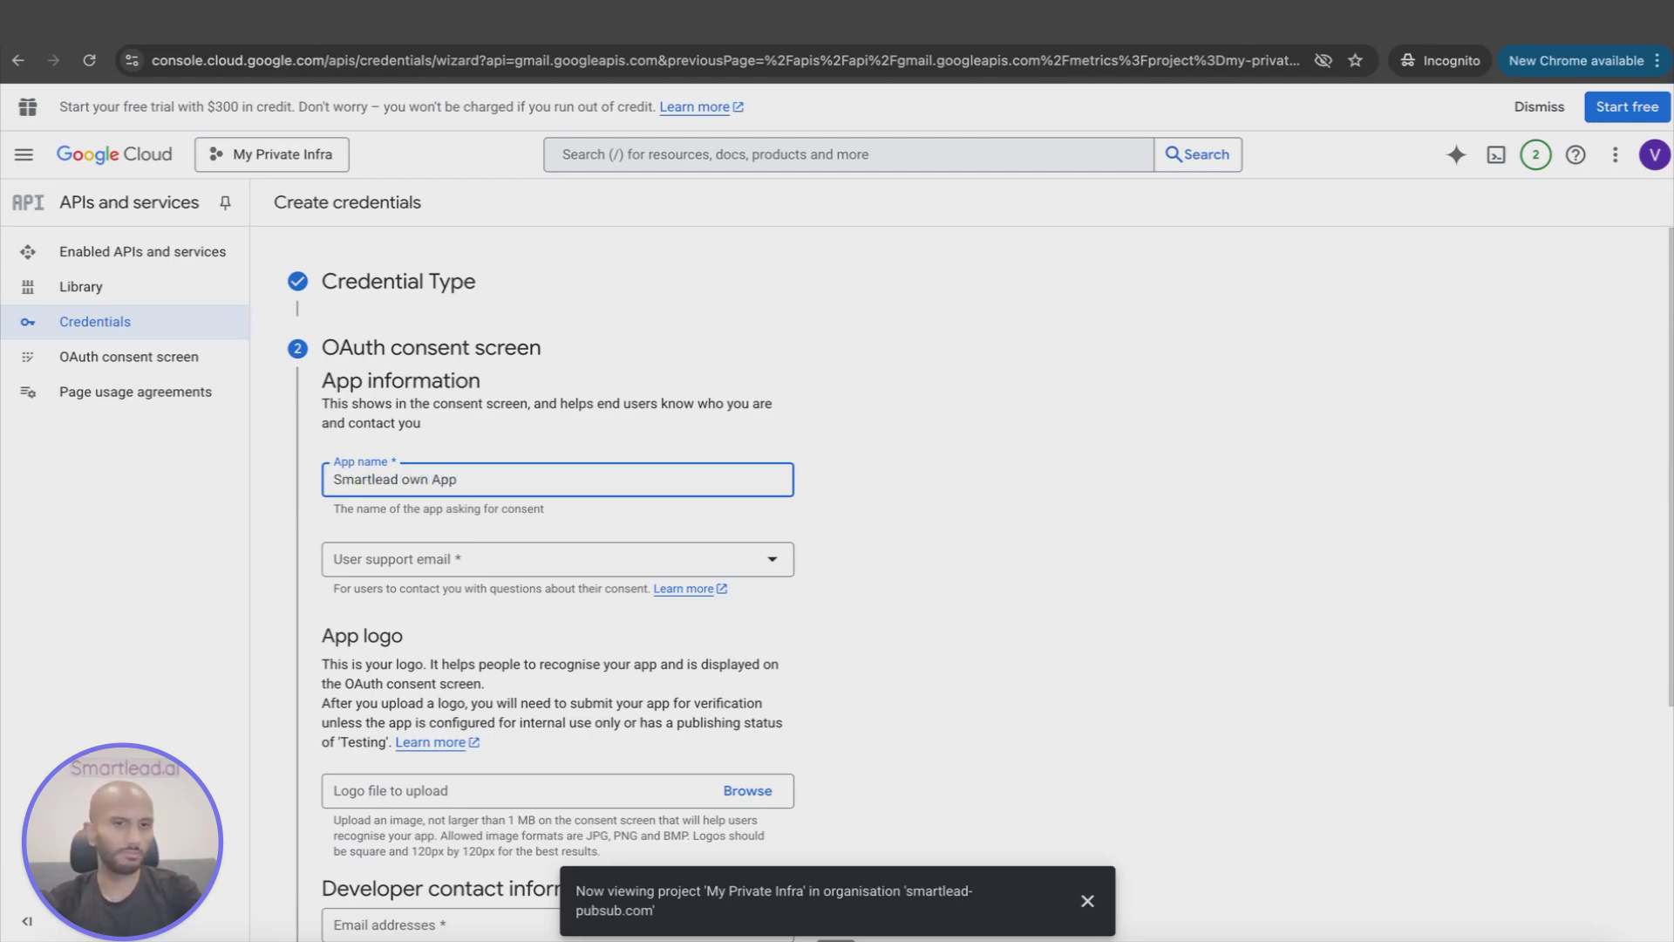
pyautogui.click(583, 559)
pyautogui.click(585, 572)
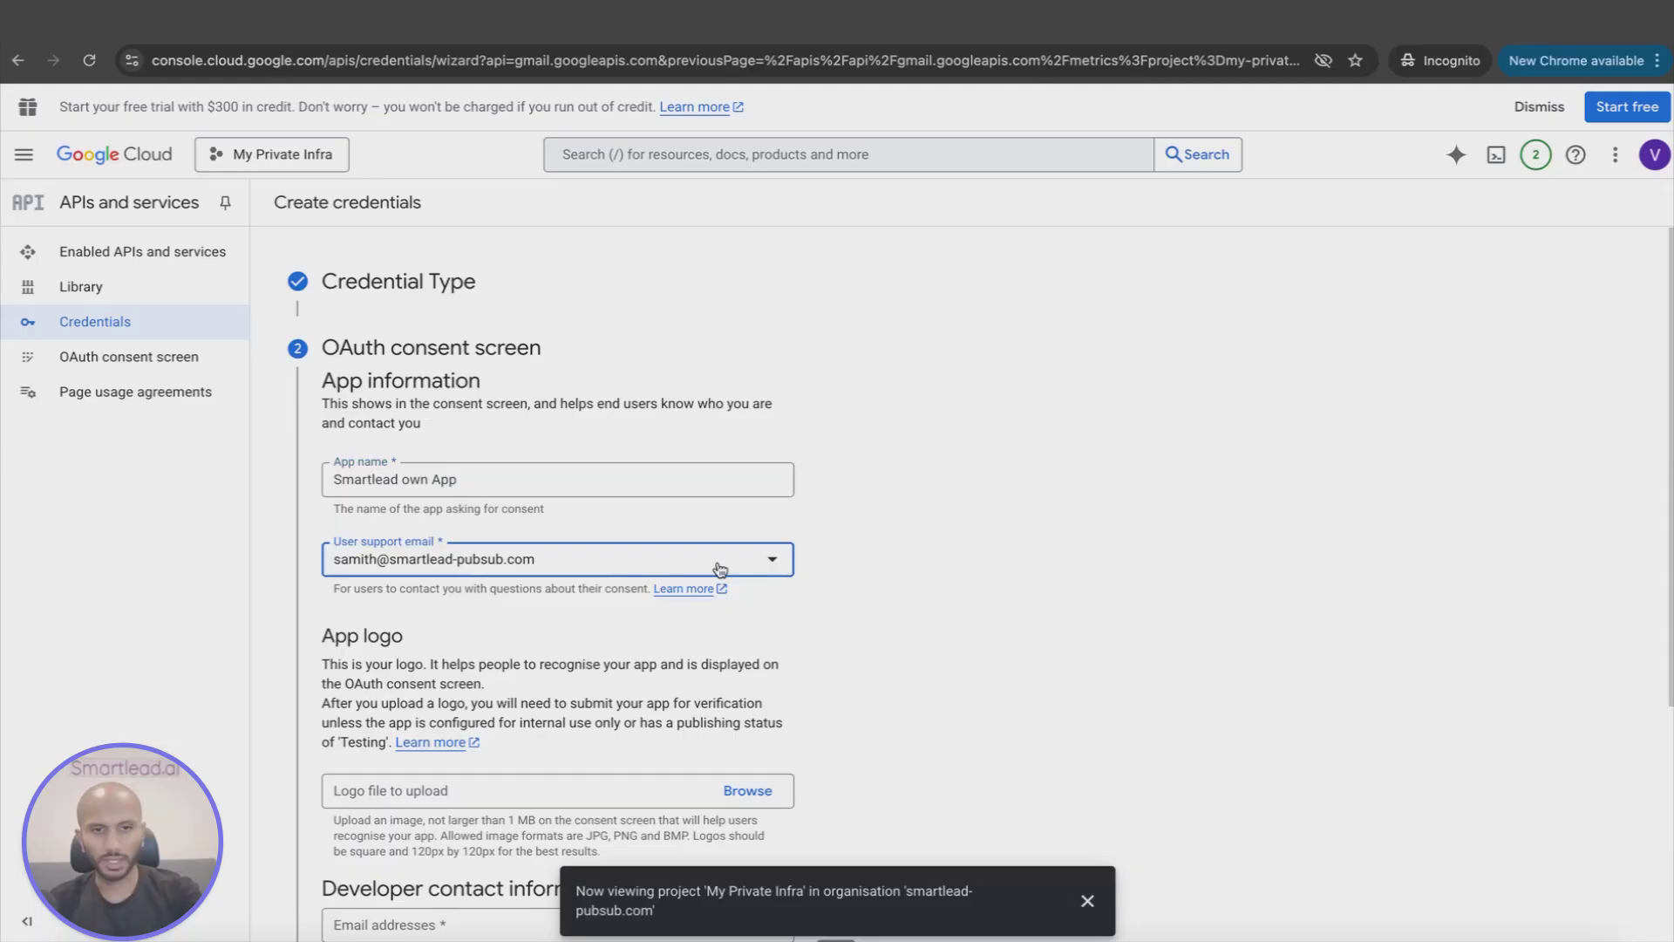
pyautogui.scroll(-2, 840, 573)
pyautogui.scroll(-1, 607, 707)
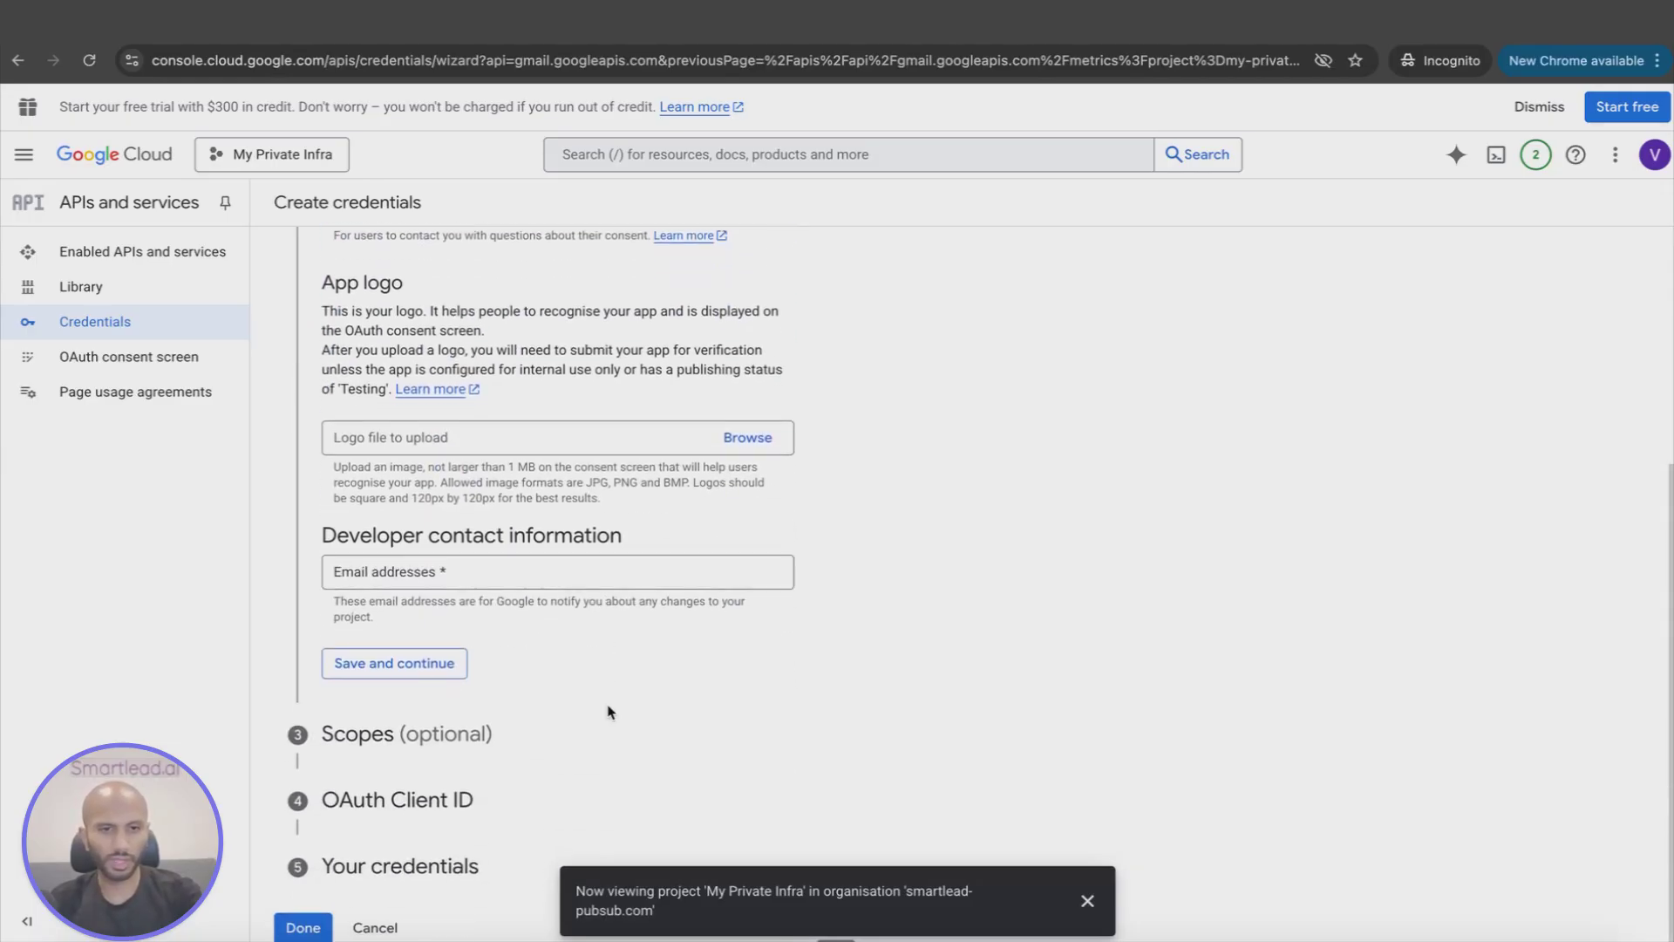
pyautogui.click(560, 579)
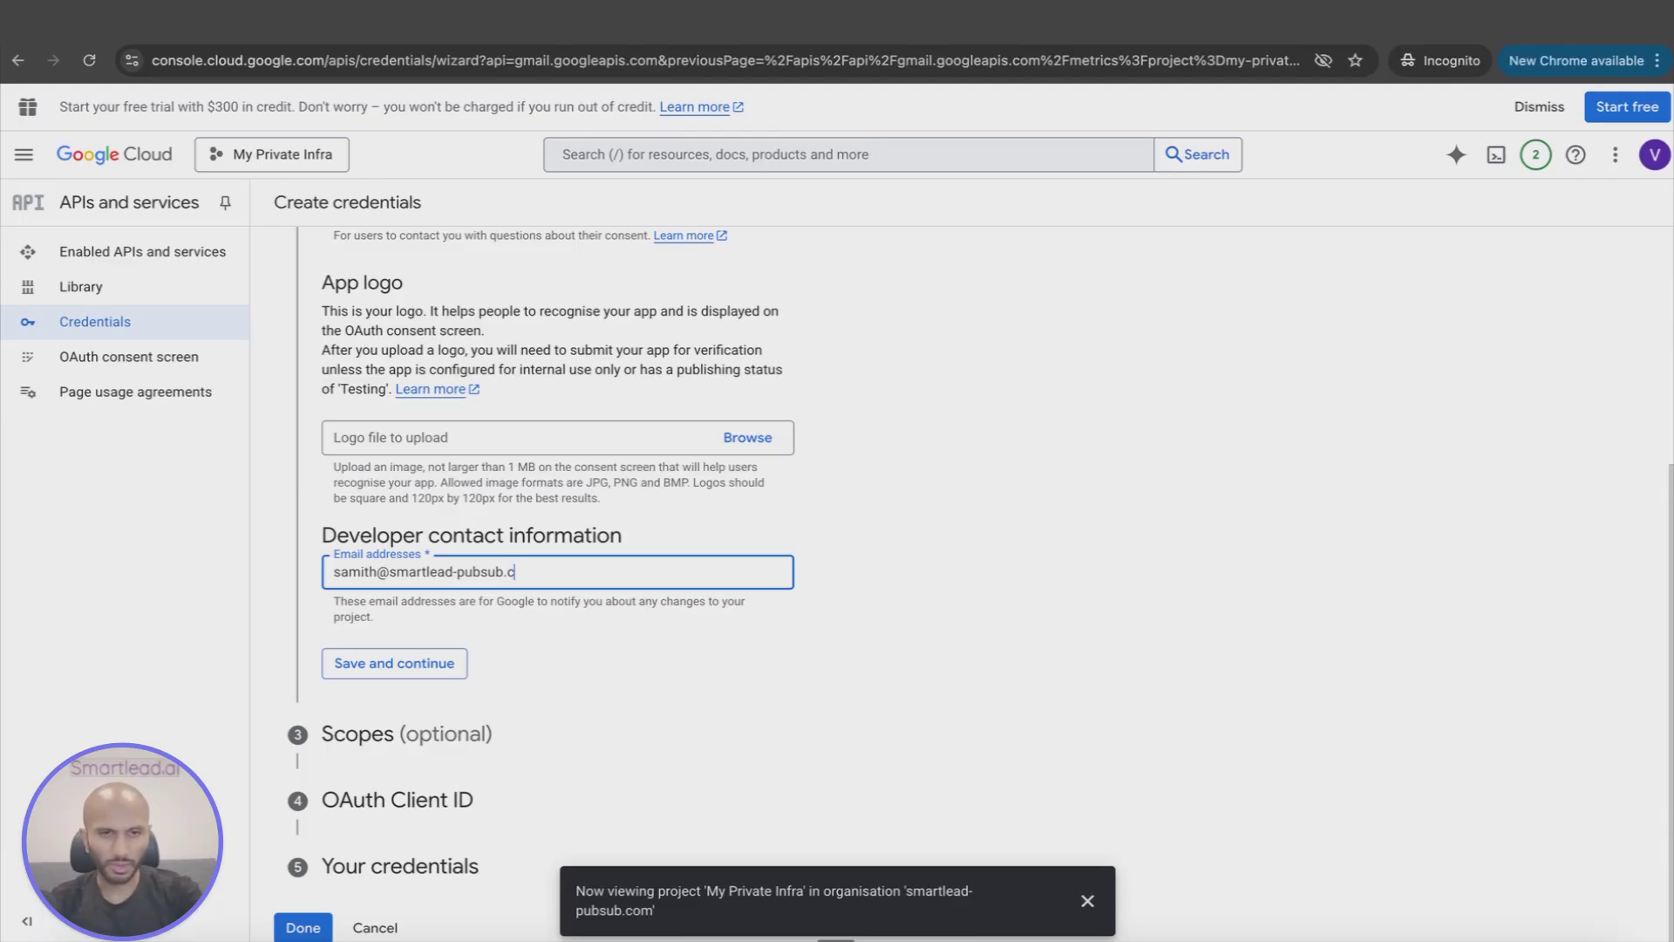
pyautogui.click(409, 660)
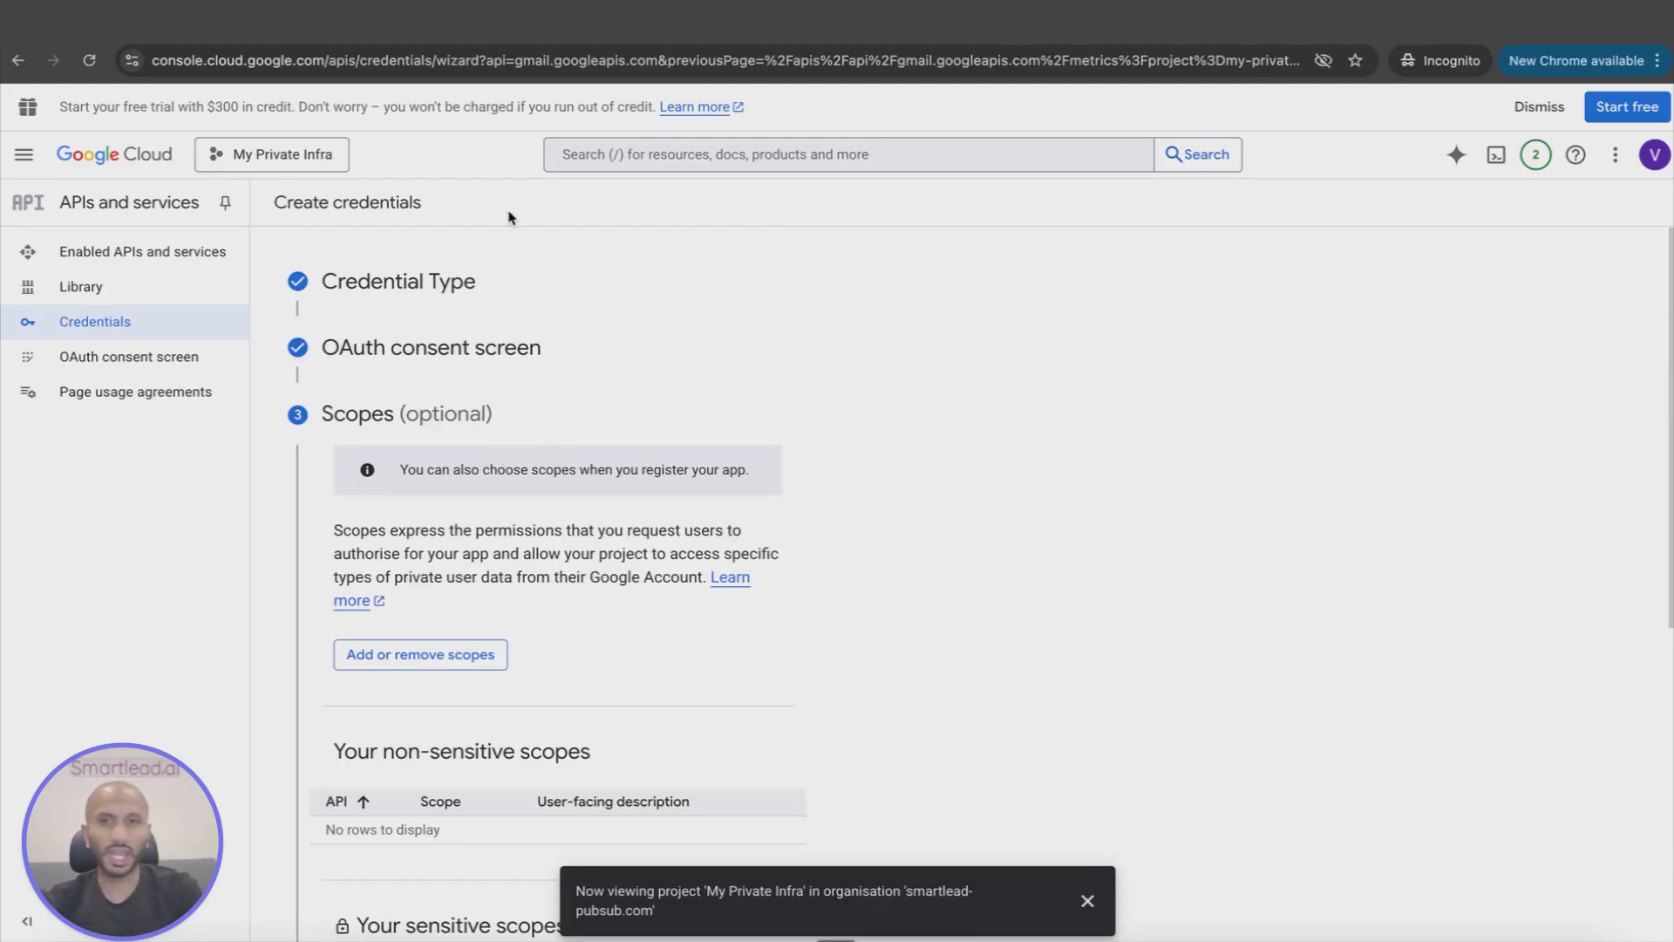
pyautogui.scroll(-3, 532, 446)
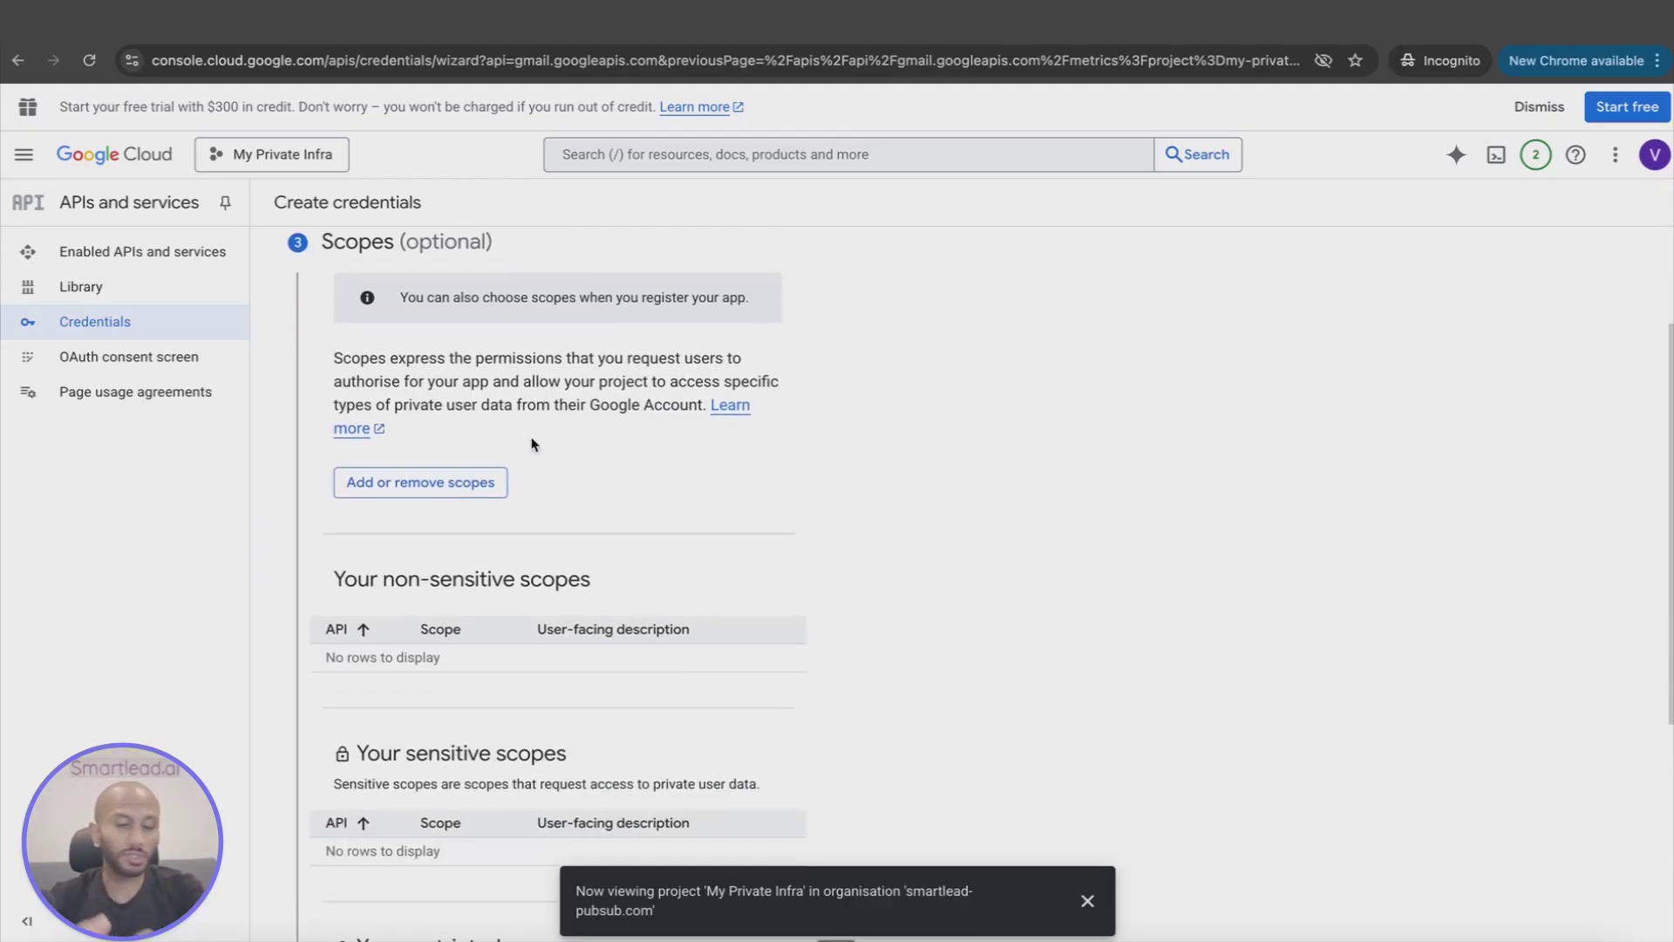
pyautogui.scroll(-1, 531, 445)
pyautogui.scroll(1, 532, 444)
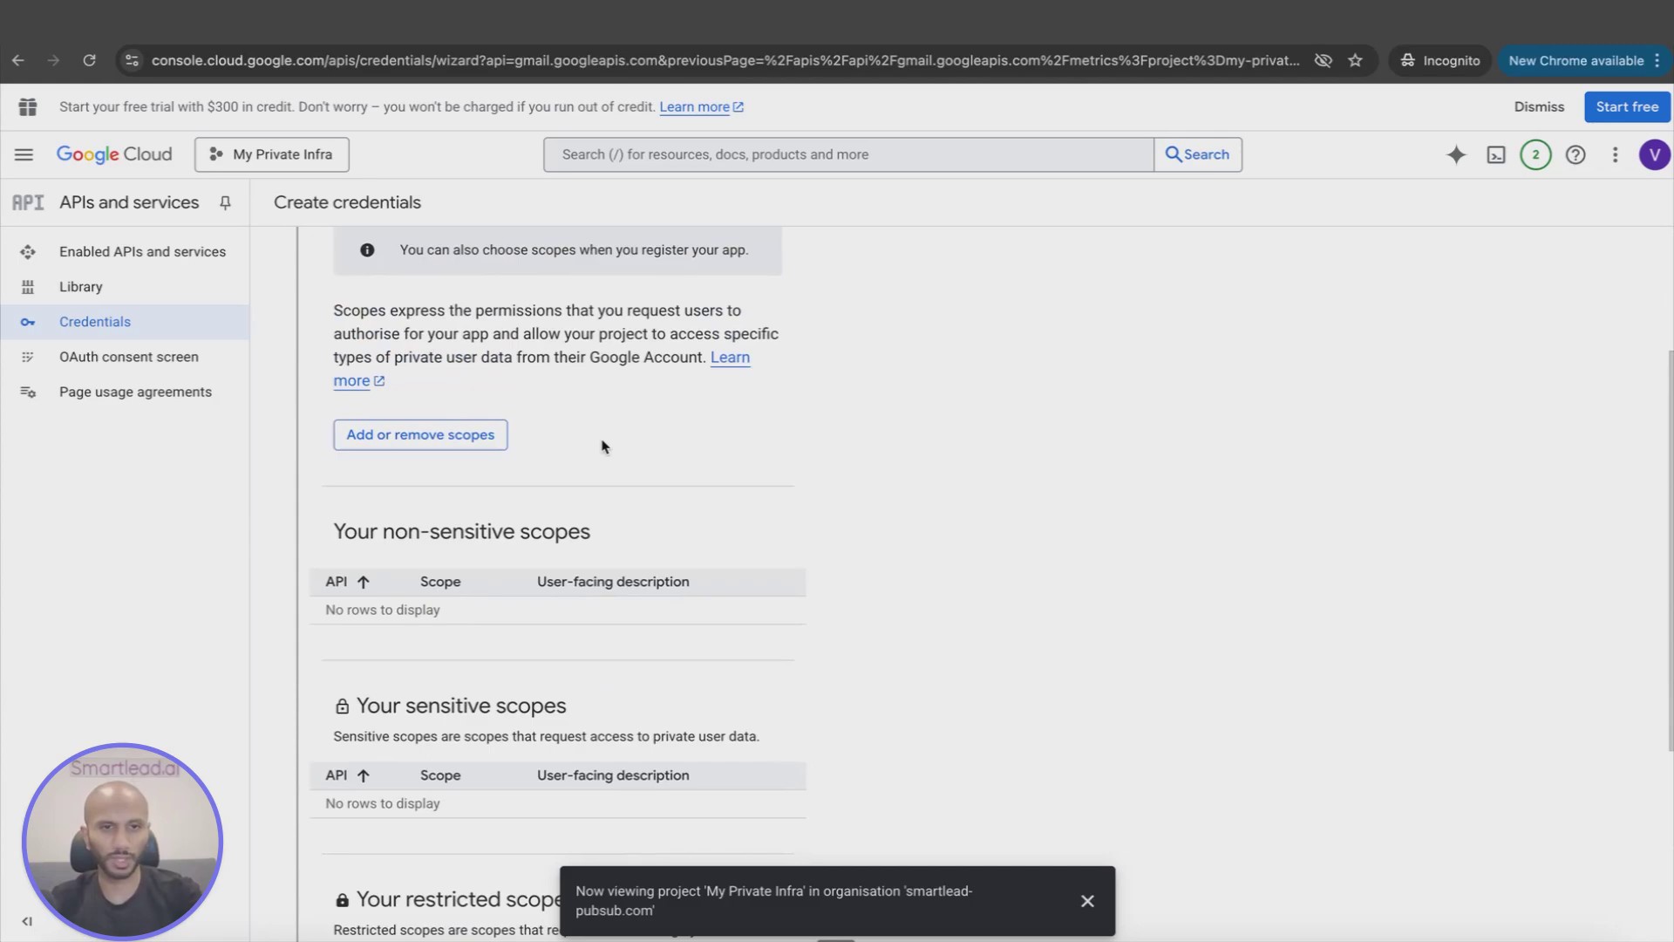
# - Add the userinfo.profile and userinfo.email scopes to the credential
pyautogui.click(447, 443)
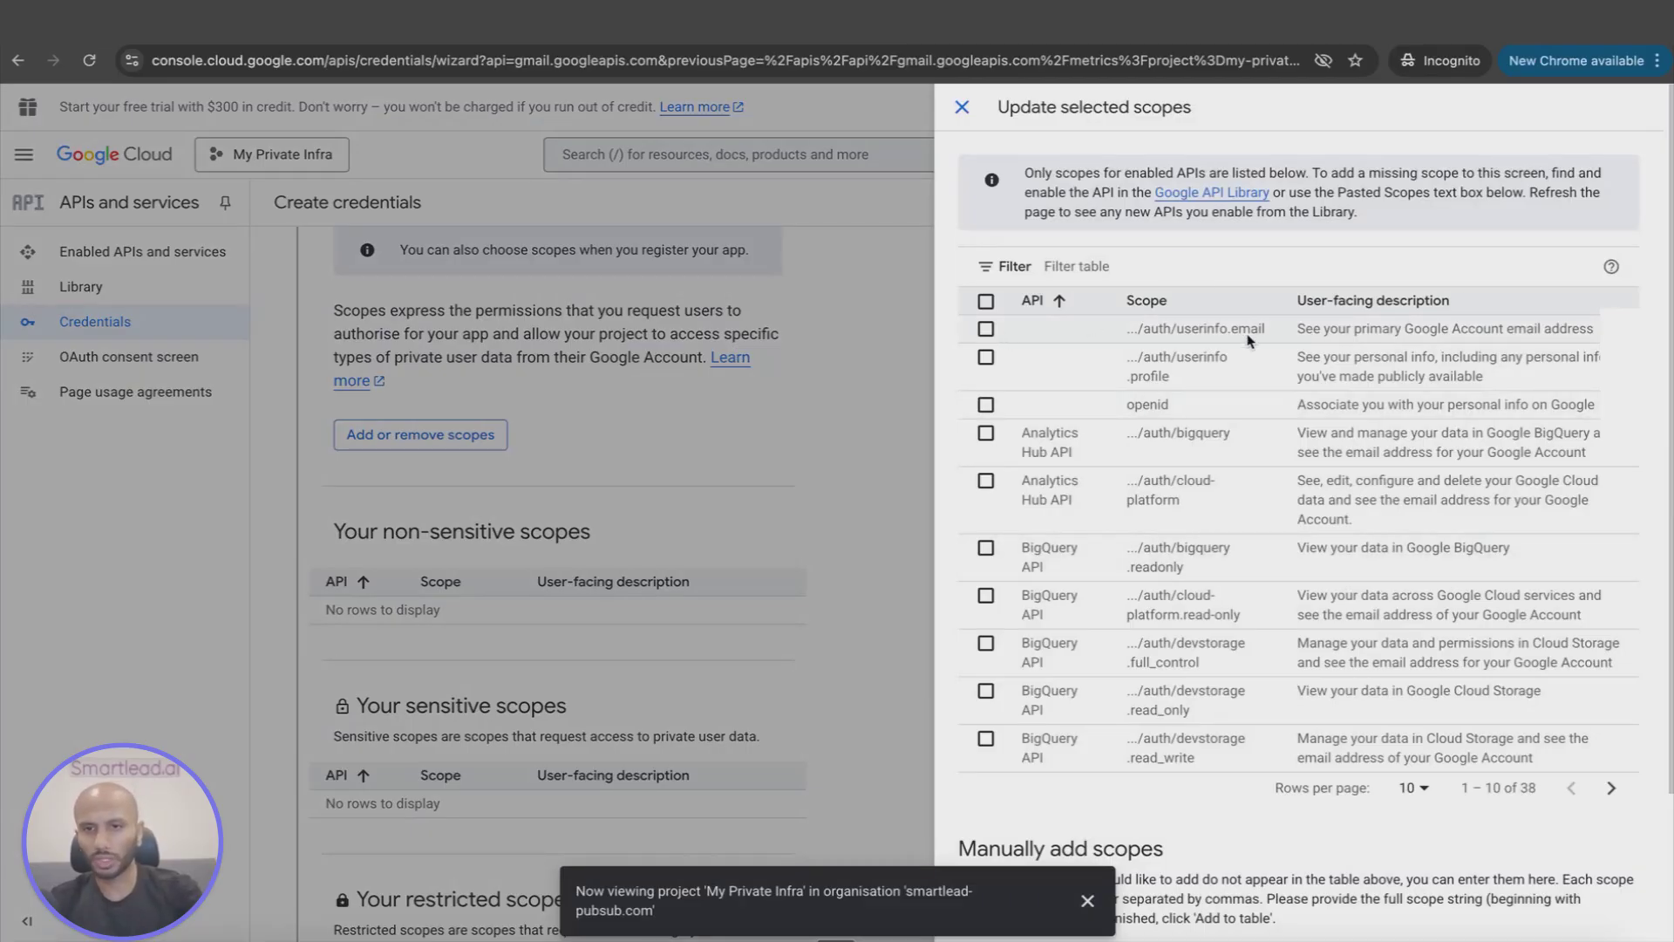
pyautogui.click(1099, 269)
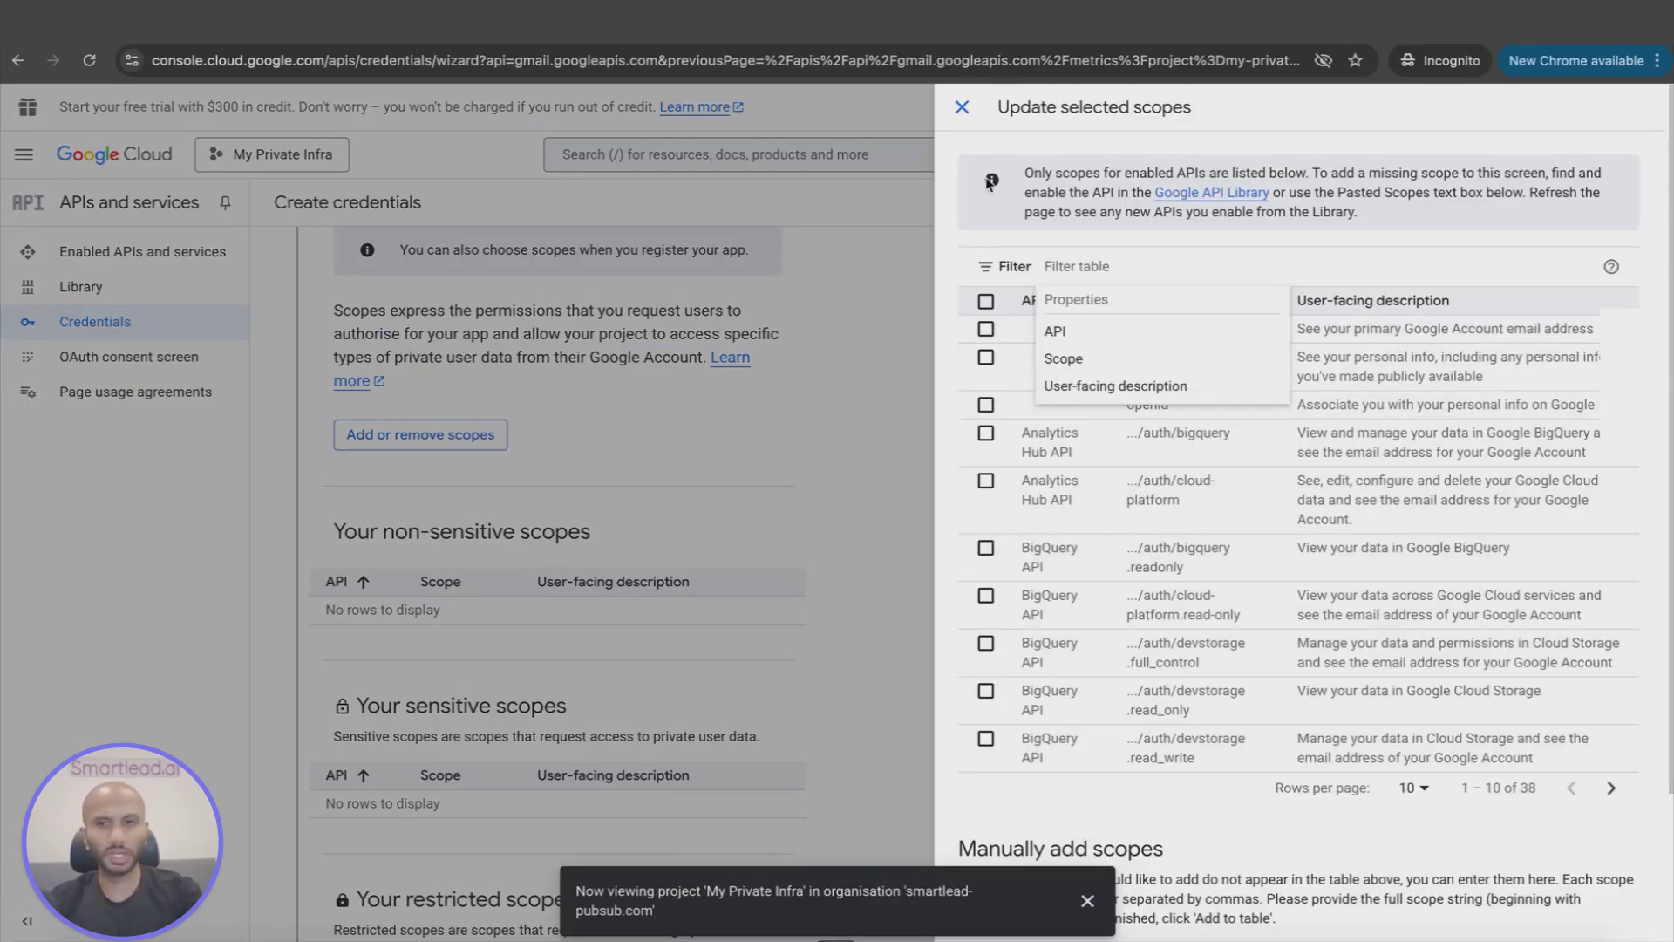
pyautogui.click(1068, 360)
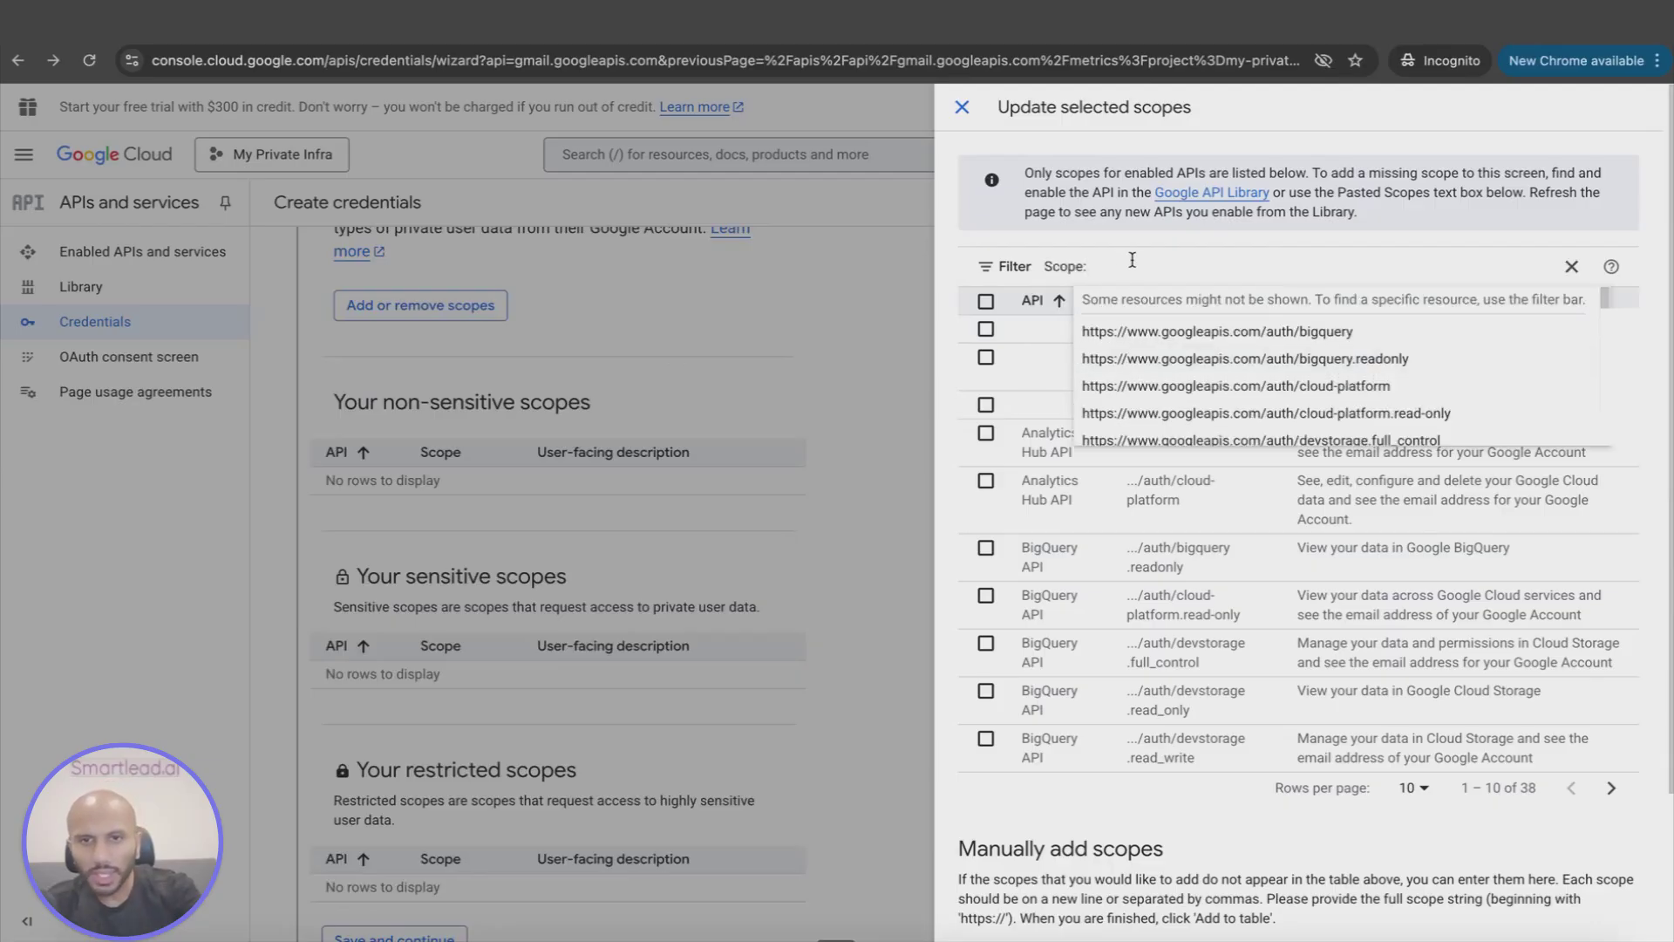
pyautogui.write('us')
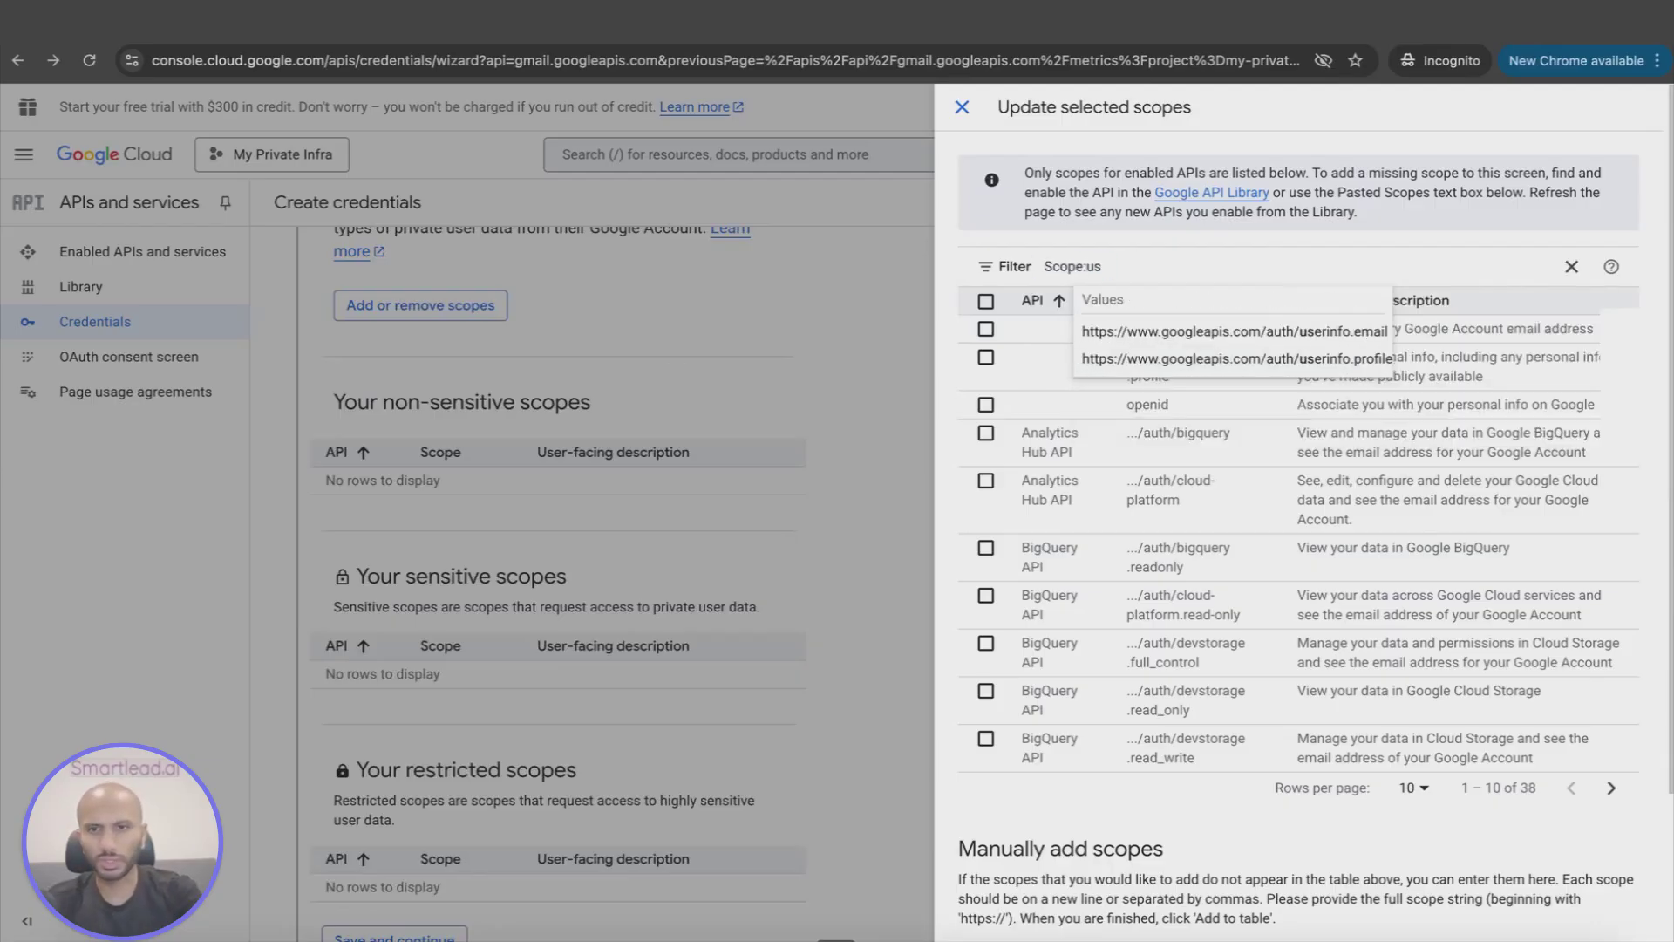
pyautogui.click(1138, 339)
pyautogui.click(982, 358)
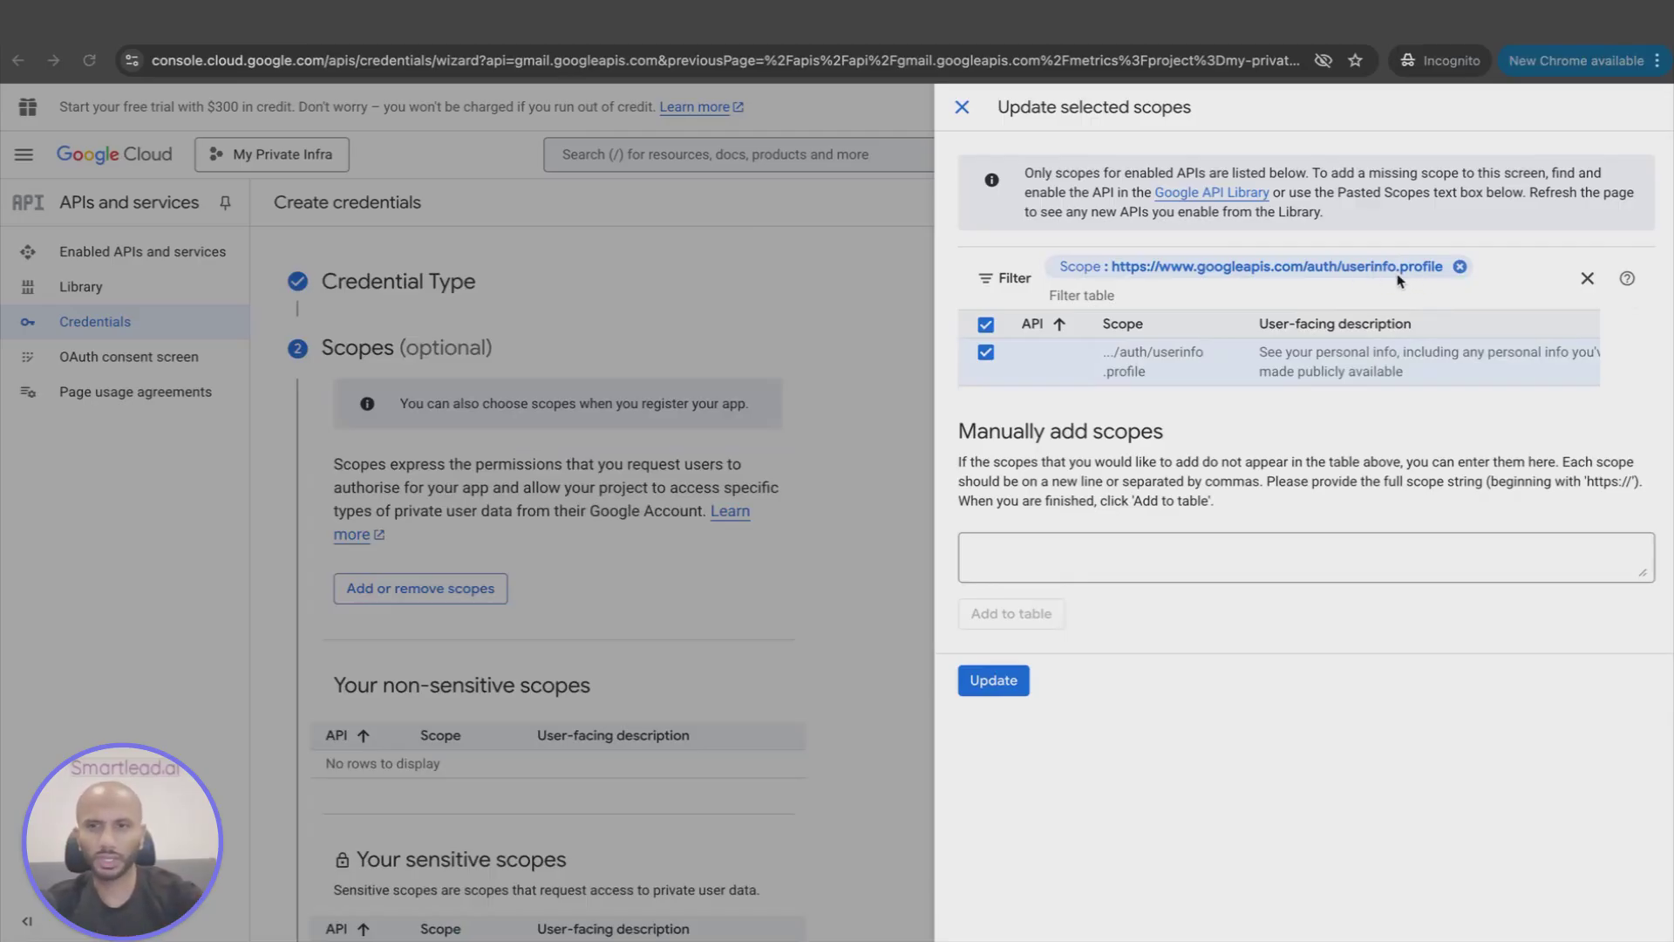
pyautogui.click(993, 683)
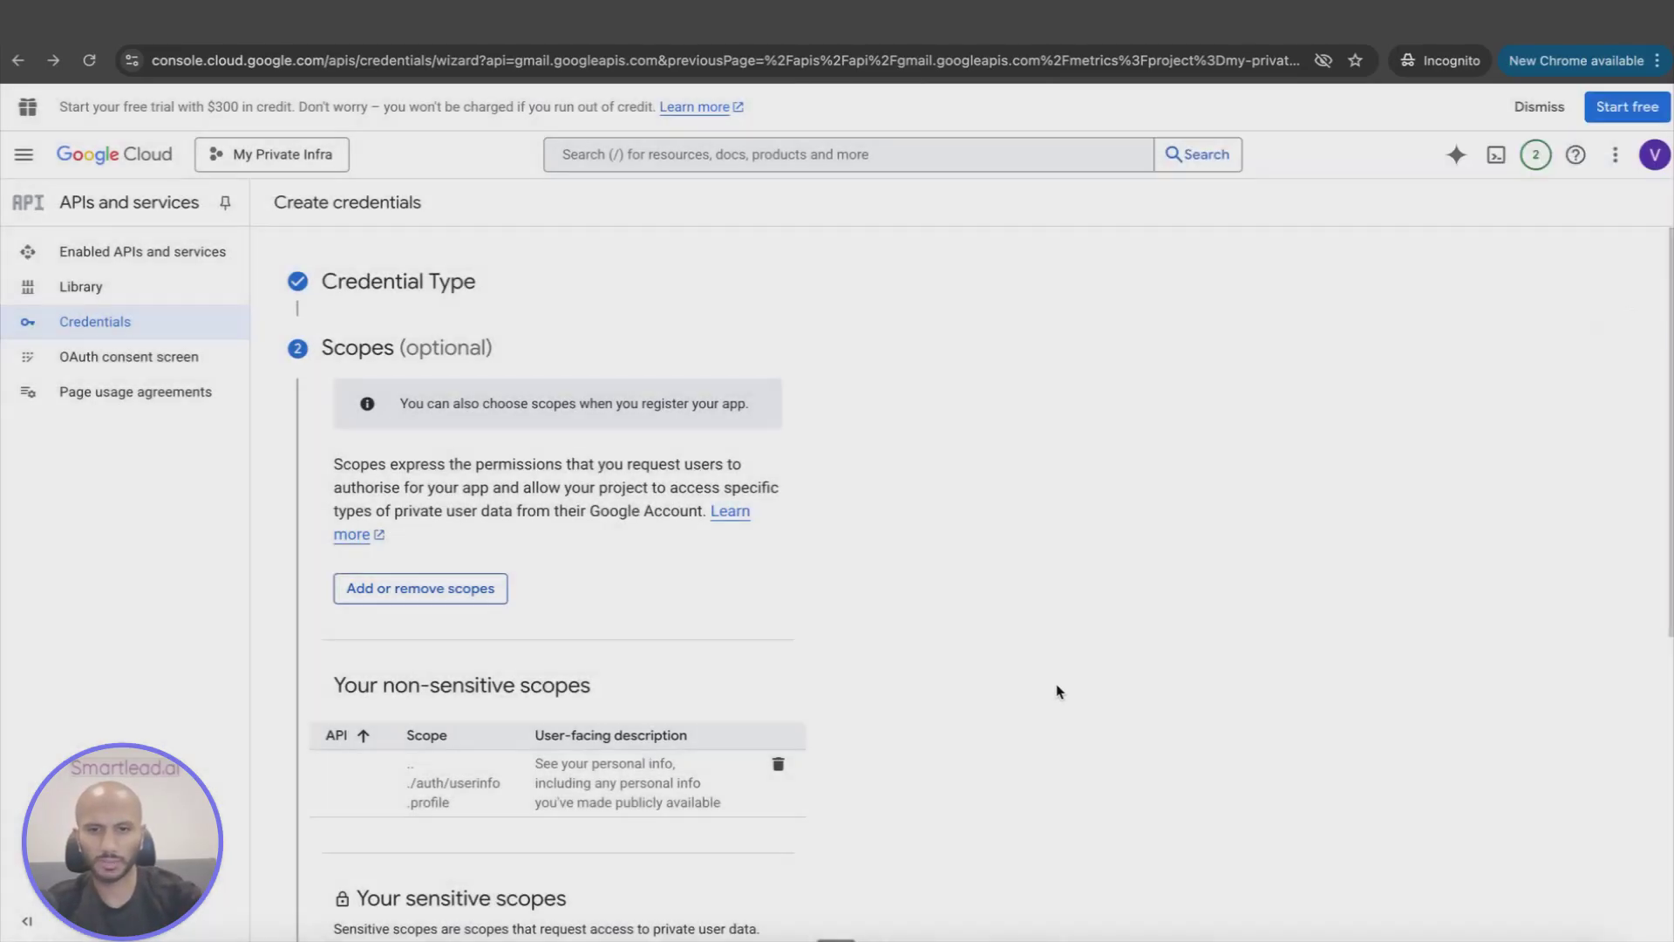
pyautogui.click(432, 590)
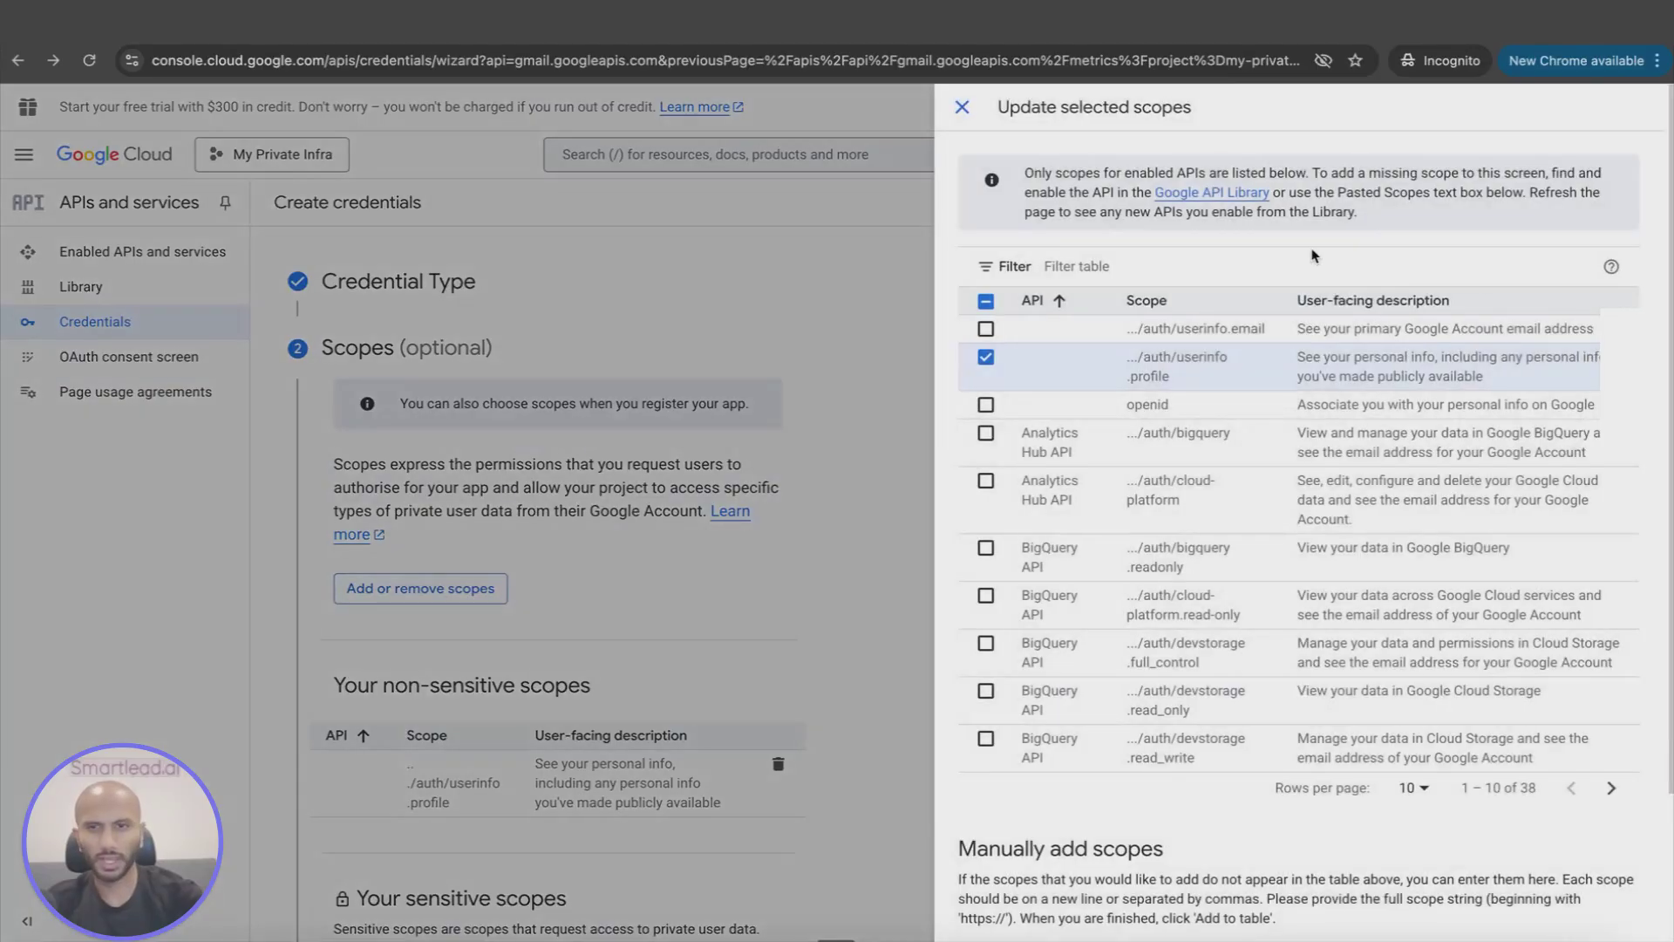
pyautogui.click(985, 330)
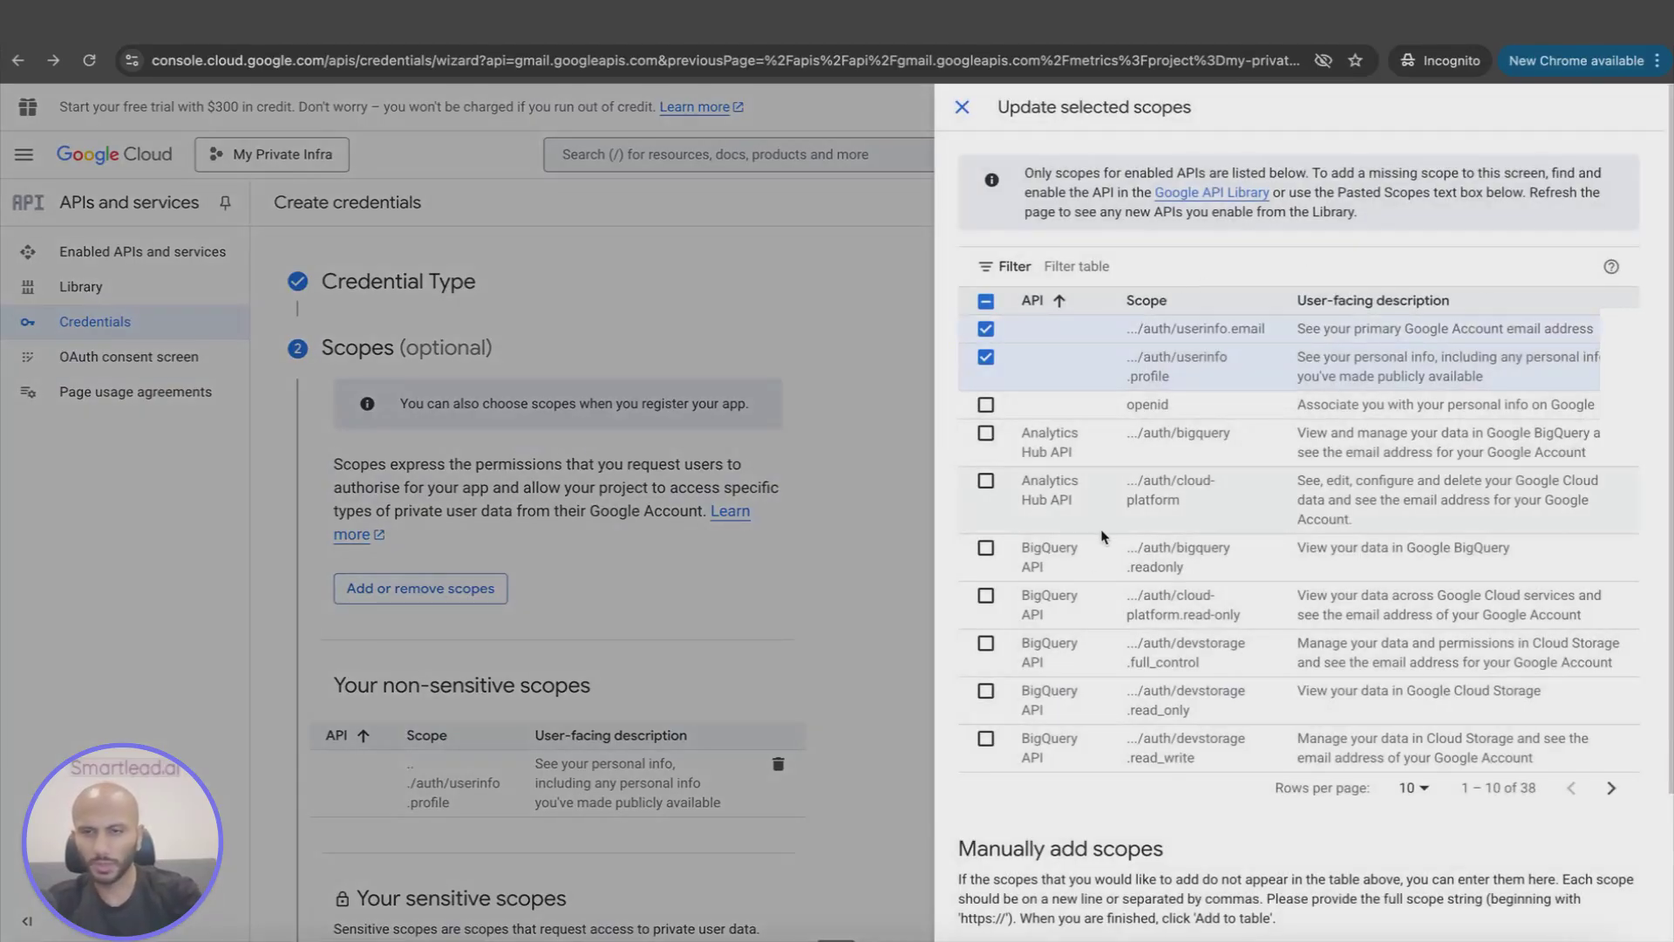
pyautogui.scroll(-3, 1103, 536)
pyautogui.click(991, 918)
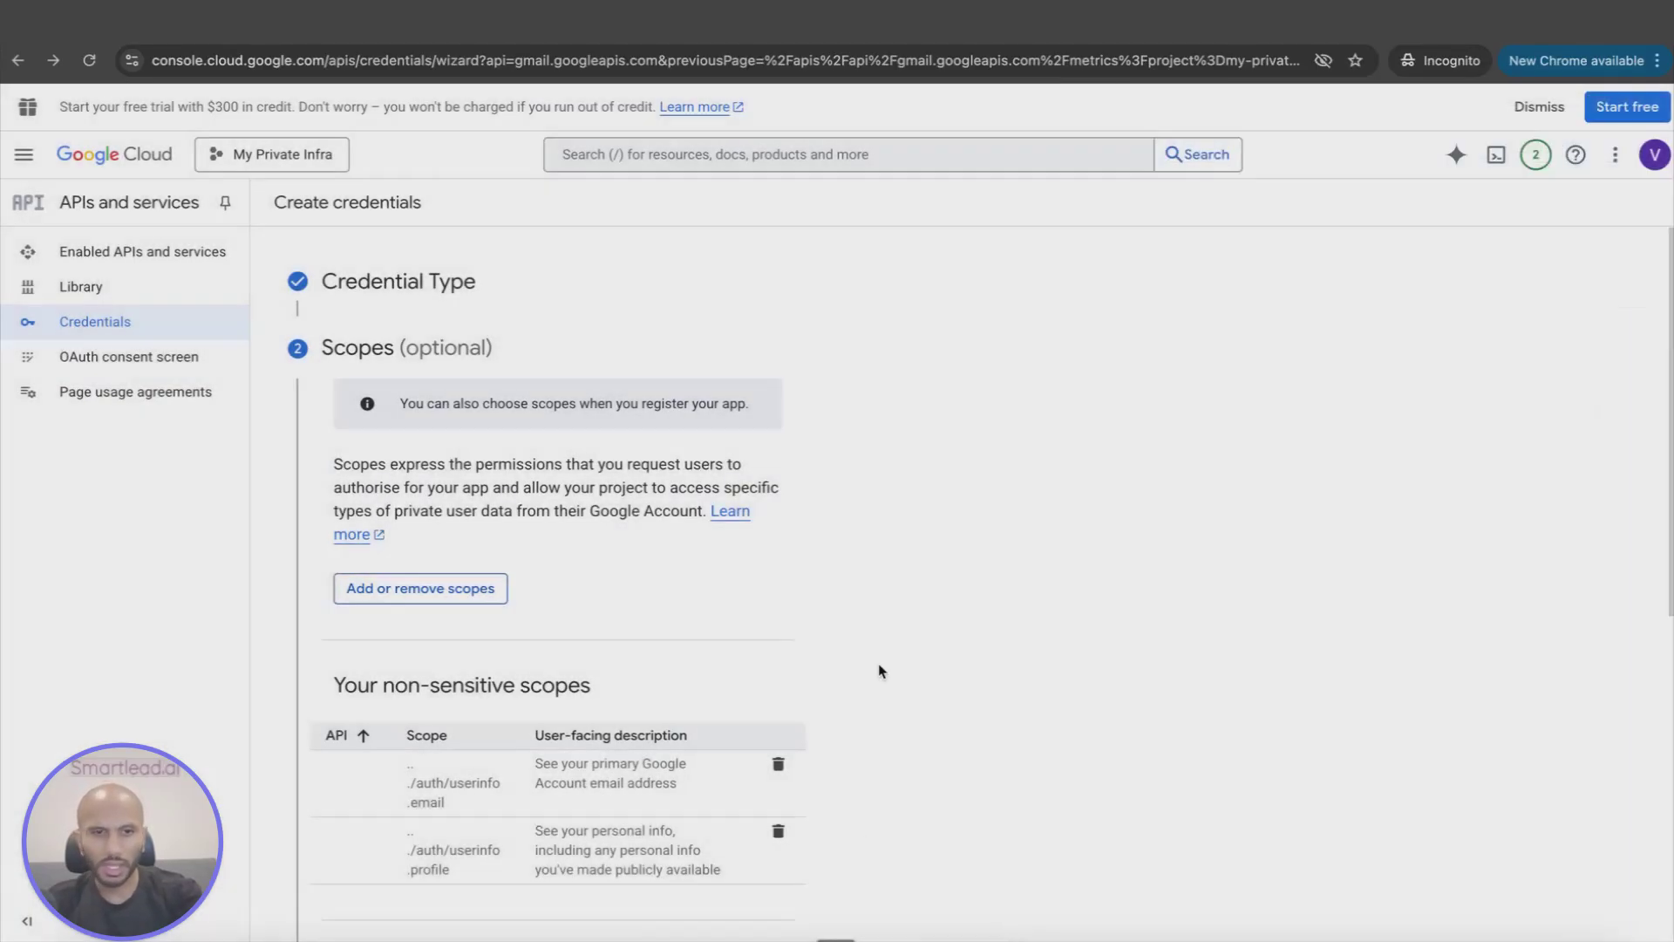
pyautogui.scroll(-2, 880, 672)
# - Add the gmail.send scope, then filter for and tick gmail.readonly
pyautogui.click(457, 300)
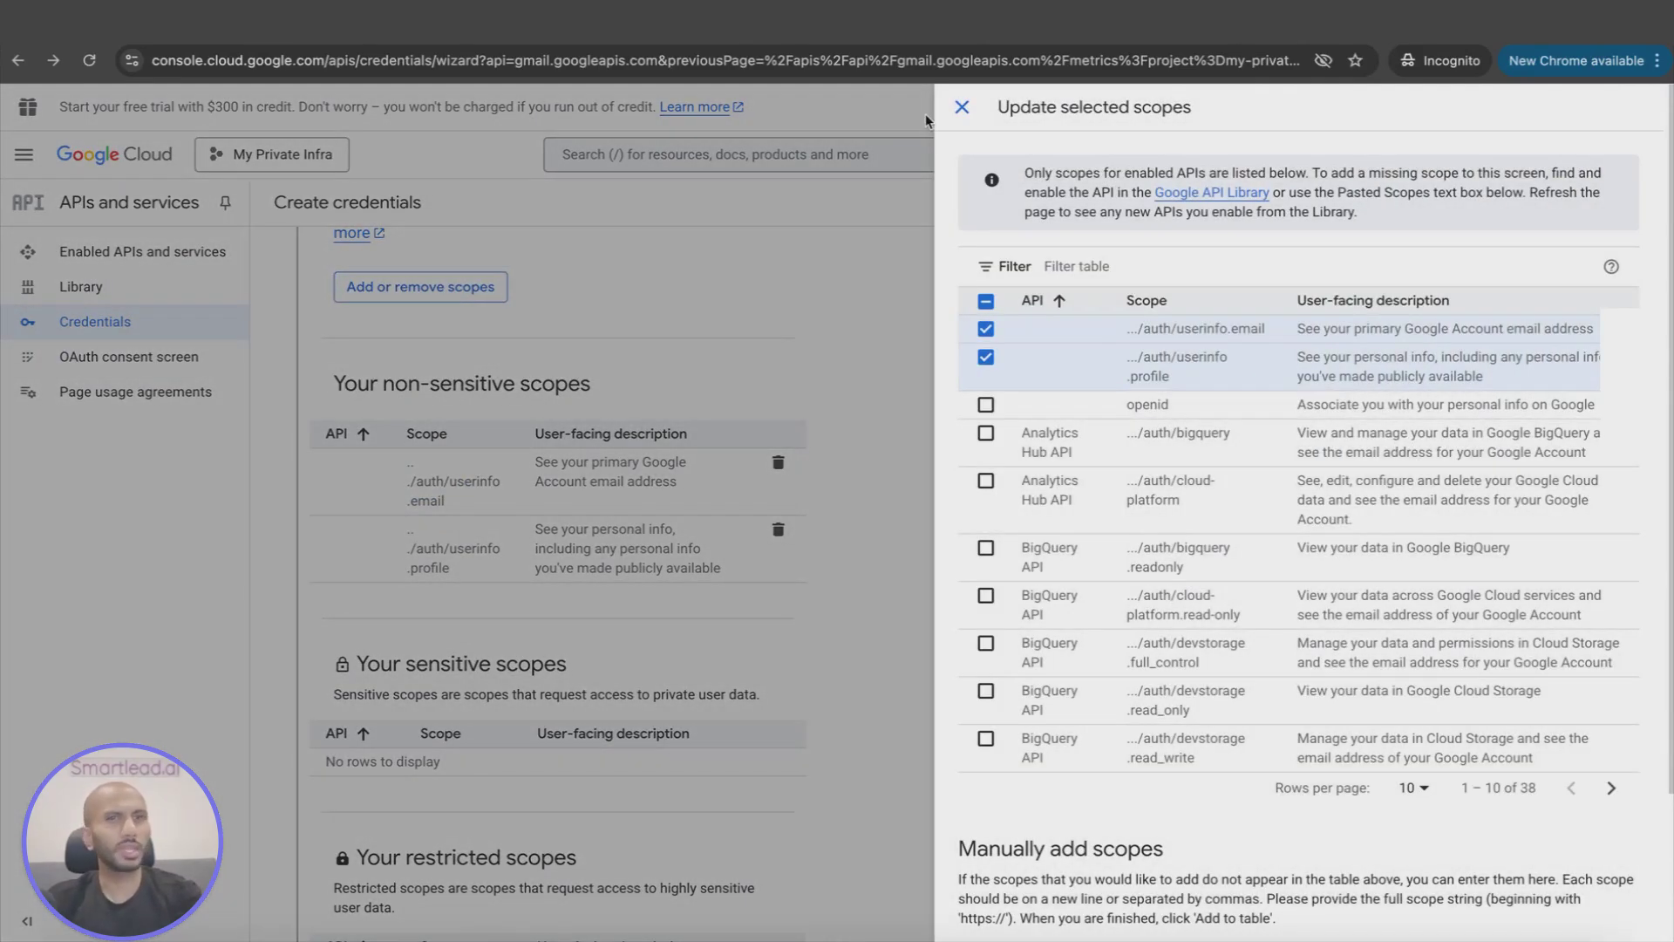
pyautogui.click(1185, 269)
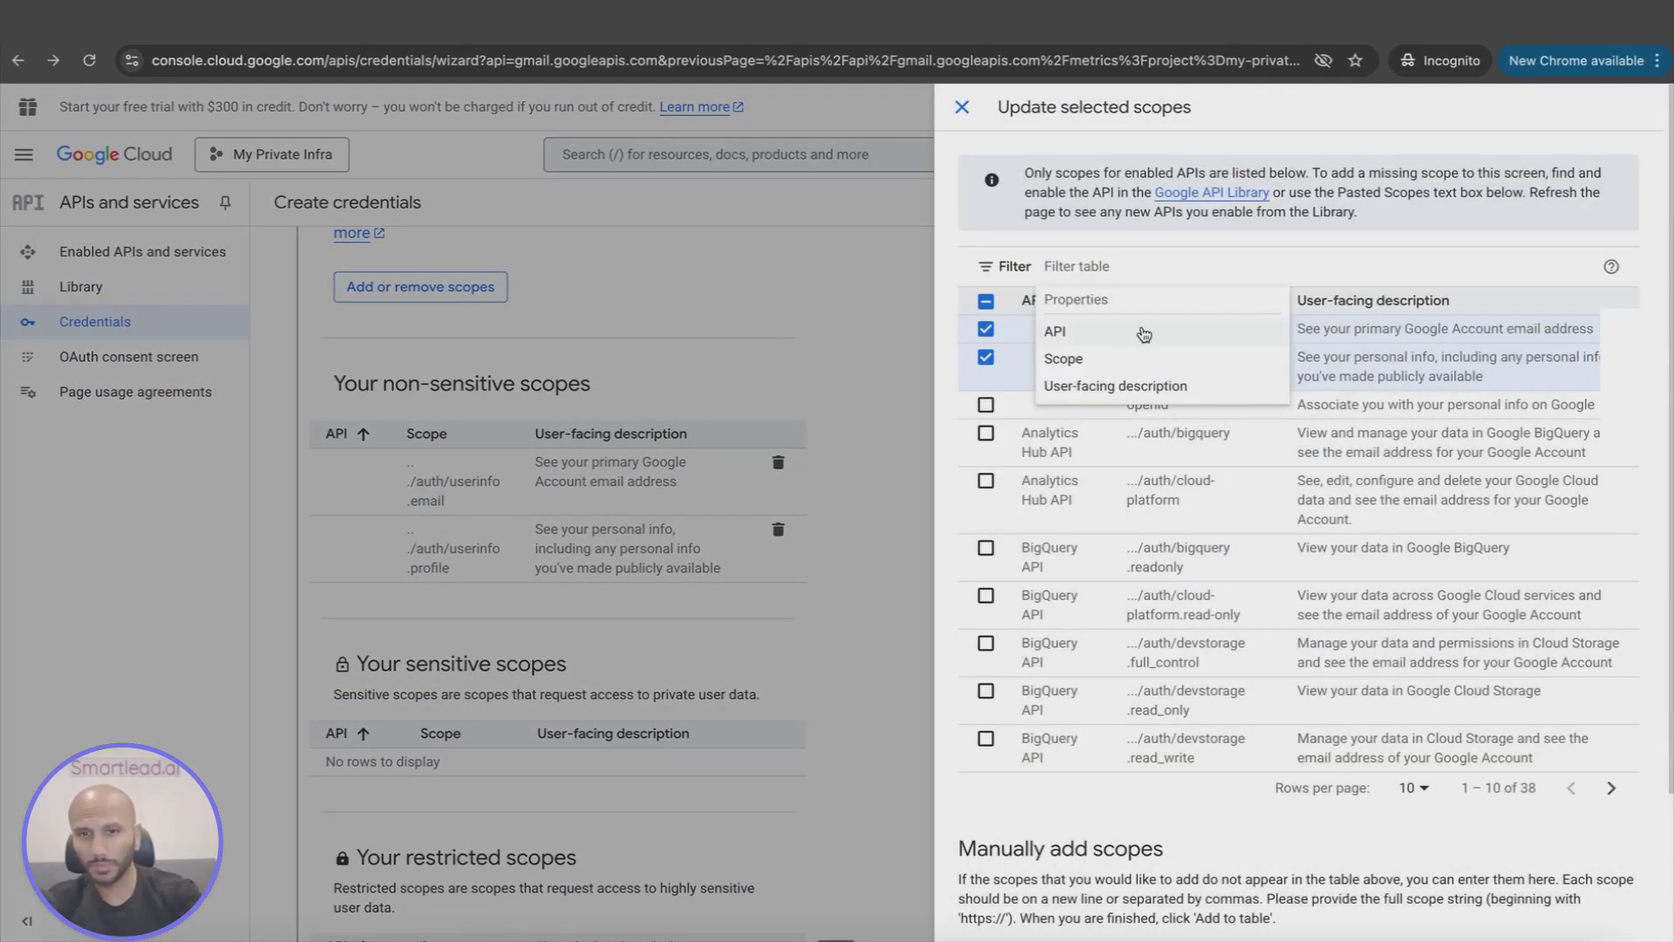
pyautogui.click(1138, 359)
pyautogui.write('Scope:')
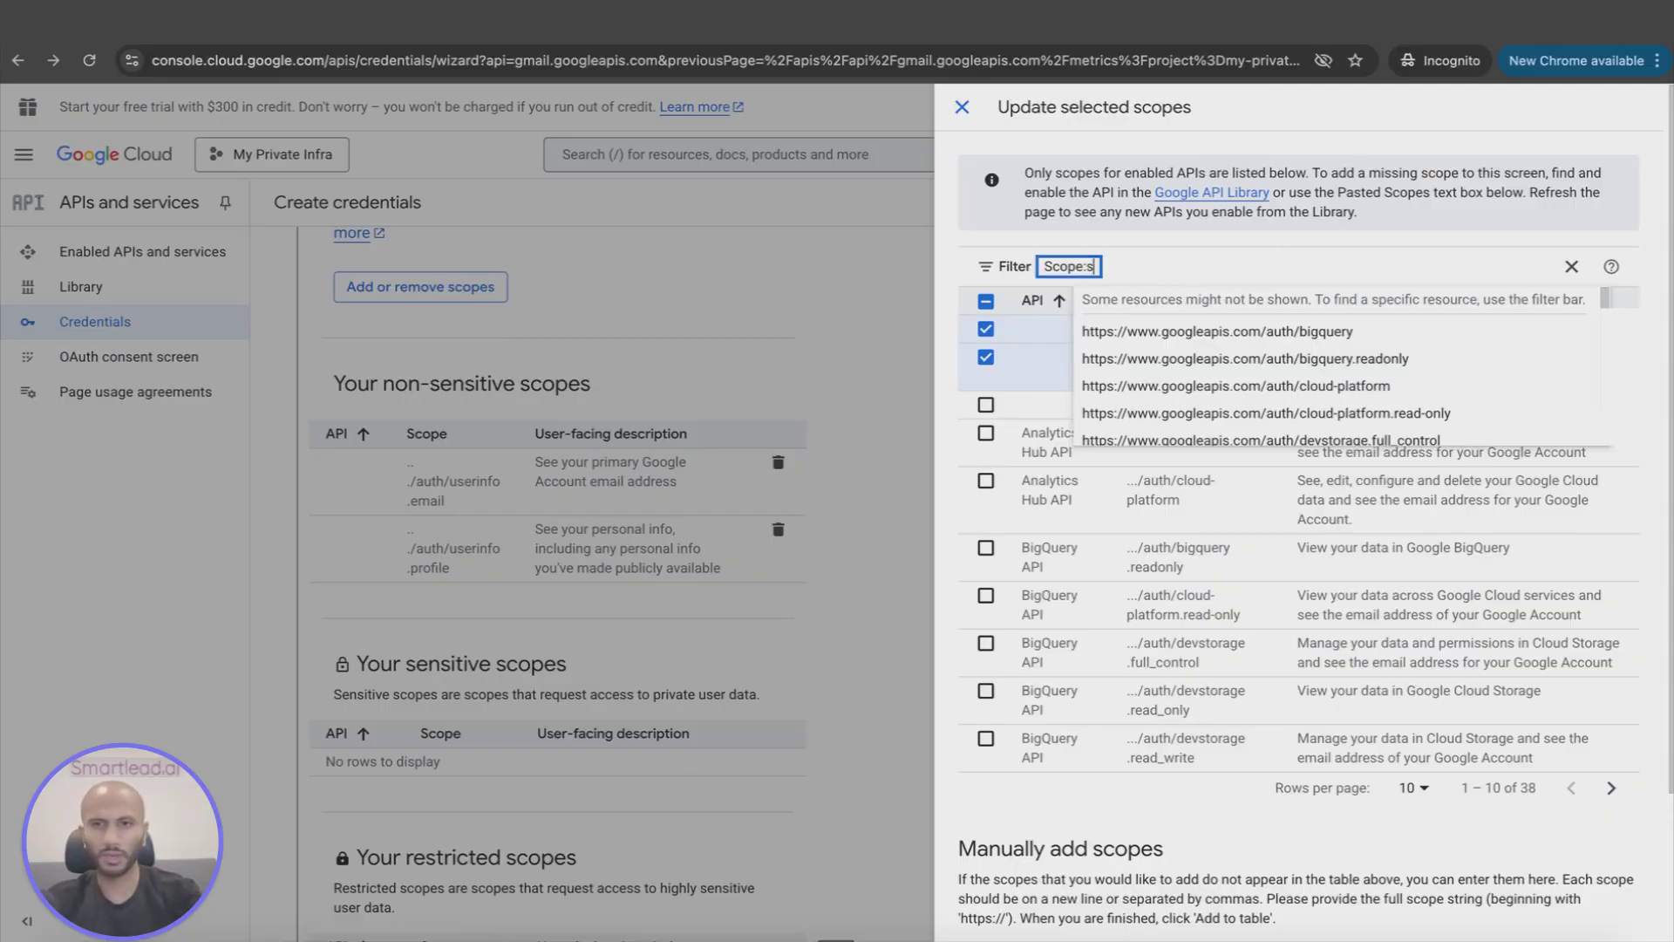
pyautogui.write('se')
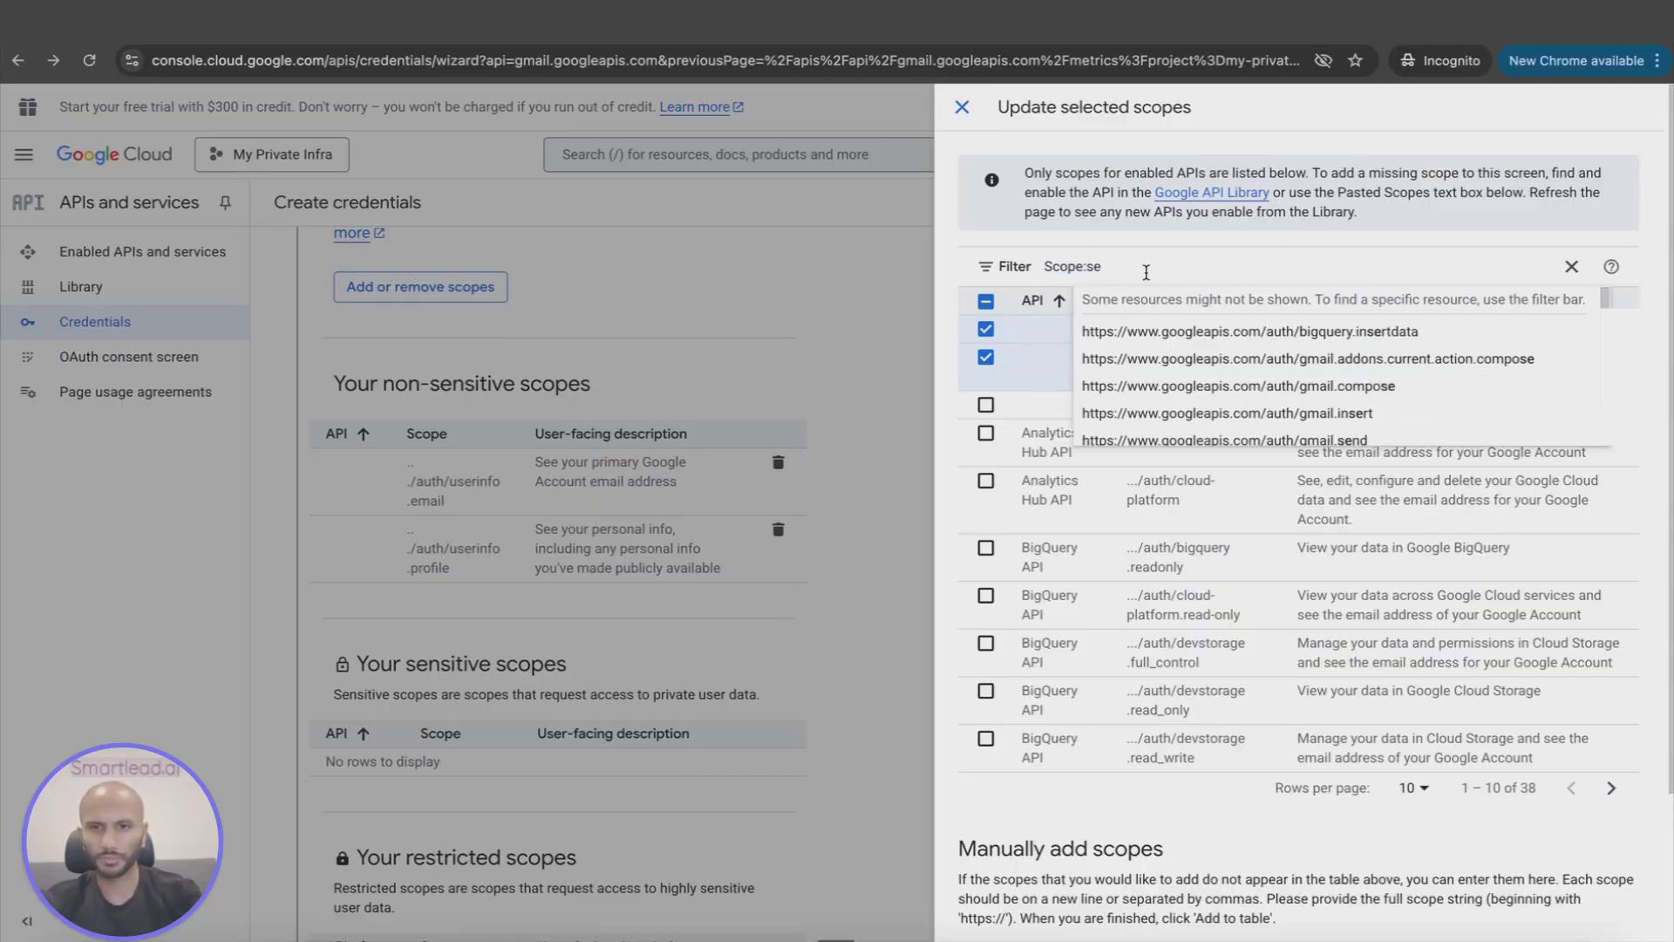
pyautogui.write('n')
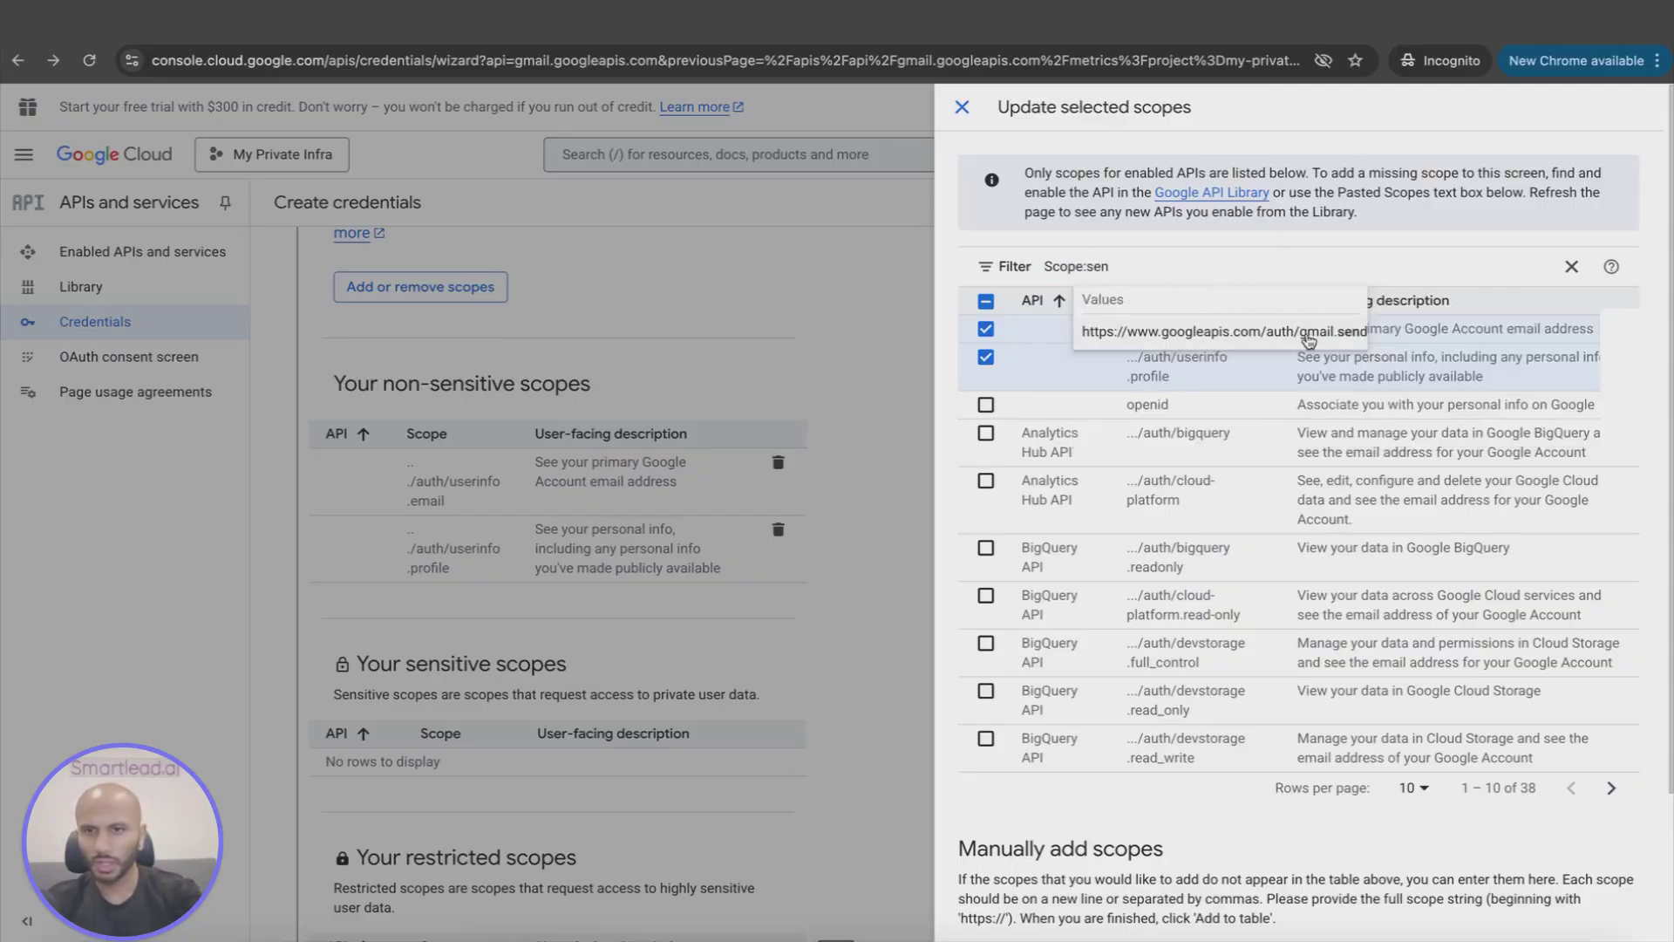
pyautogui.click(1302, 336)
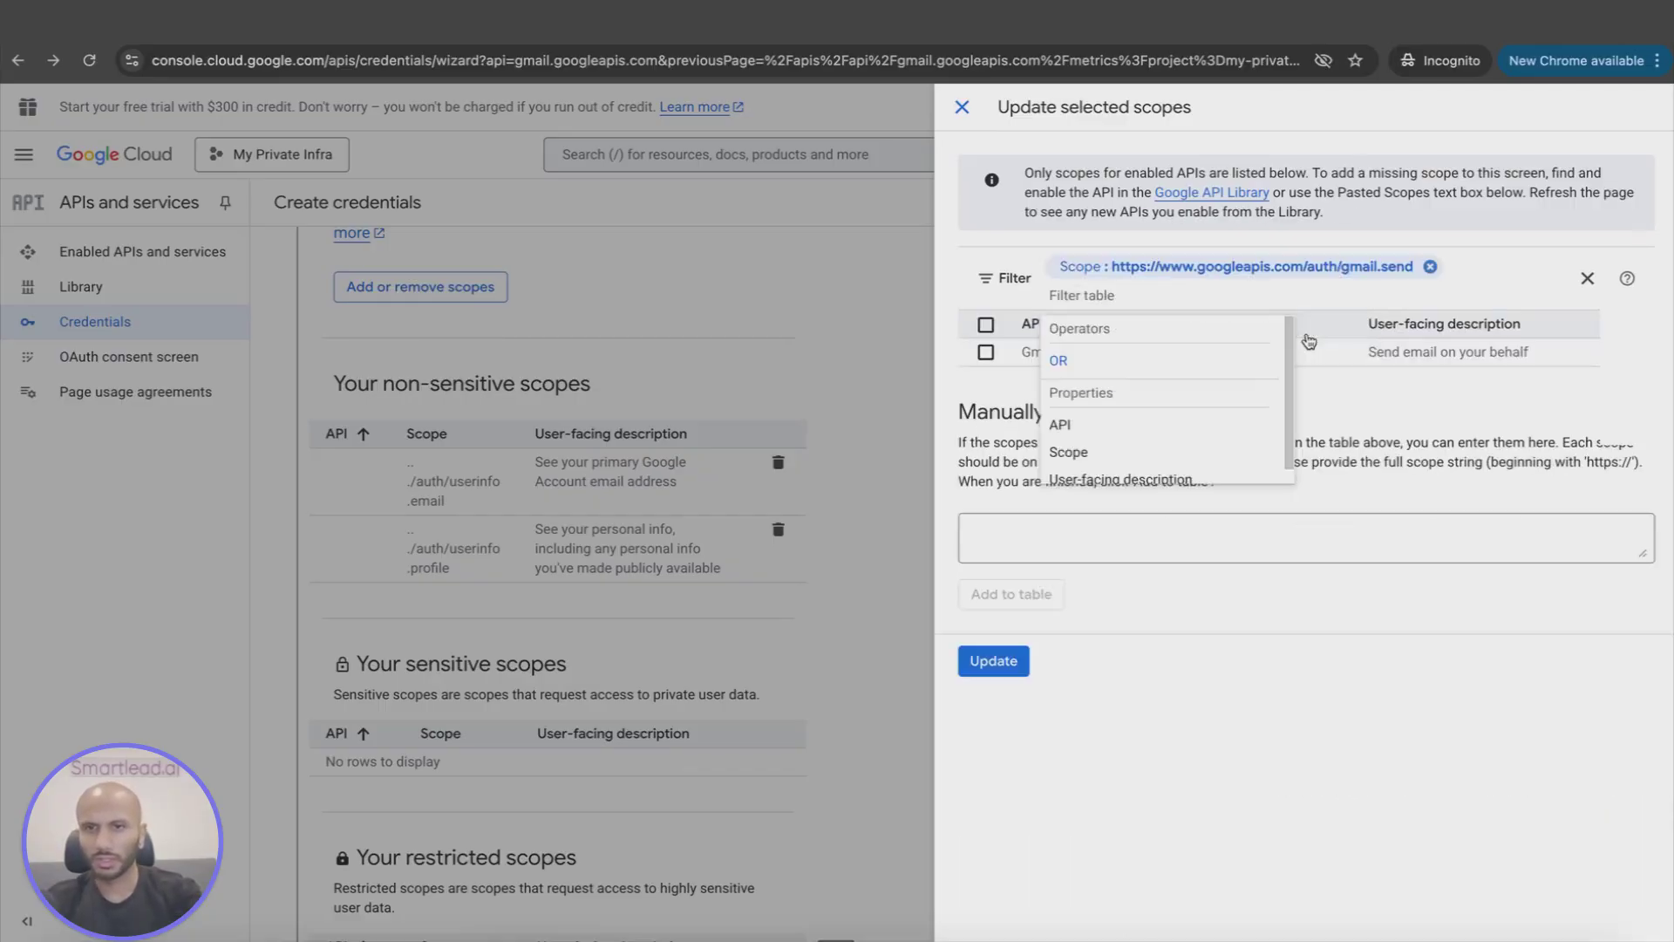
pyautogui.click(985, 353)
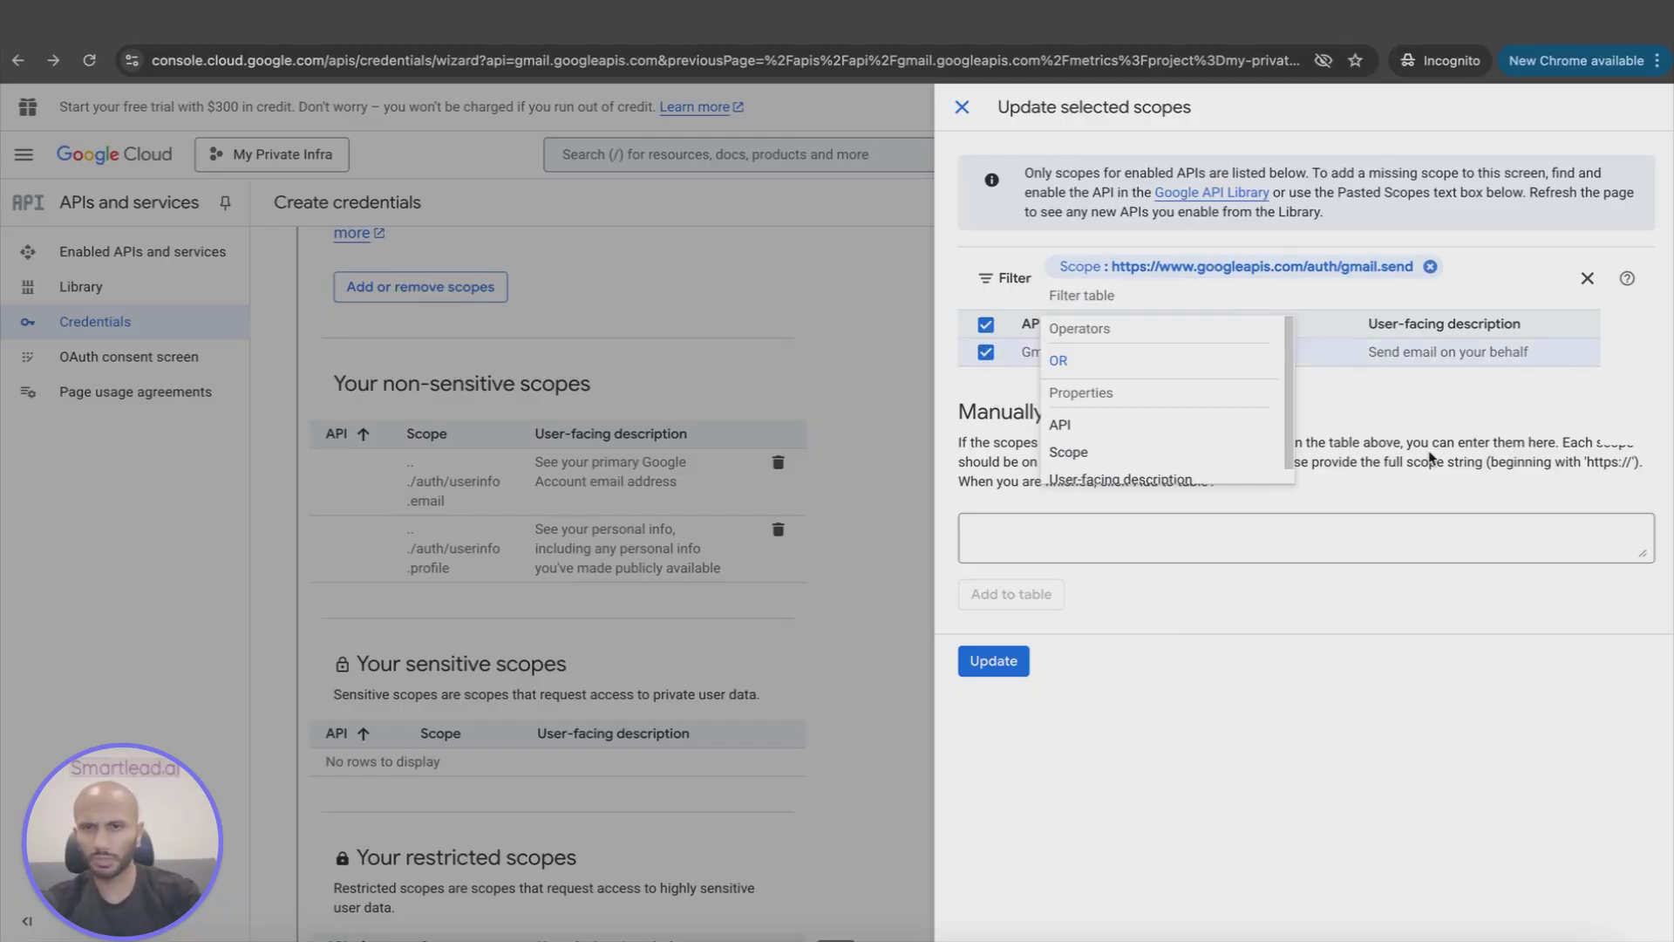
pyautogui.click(994, 663)
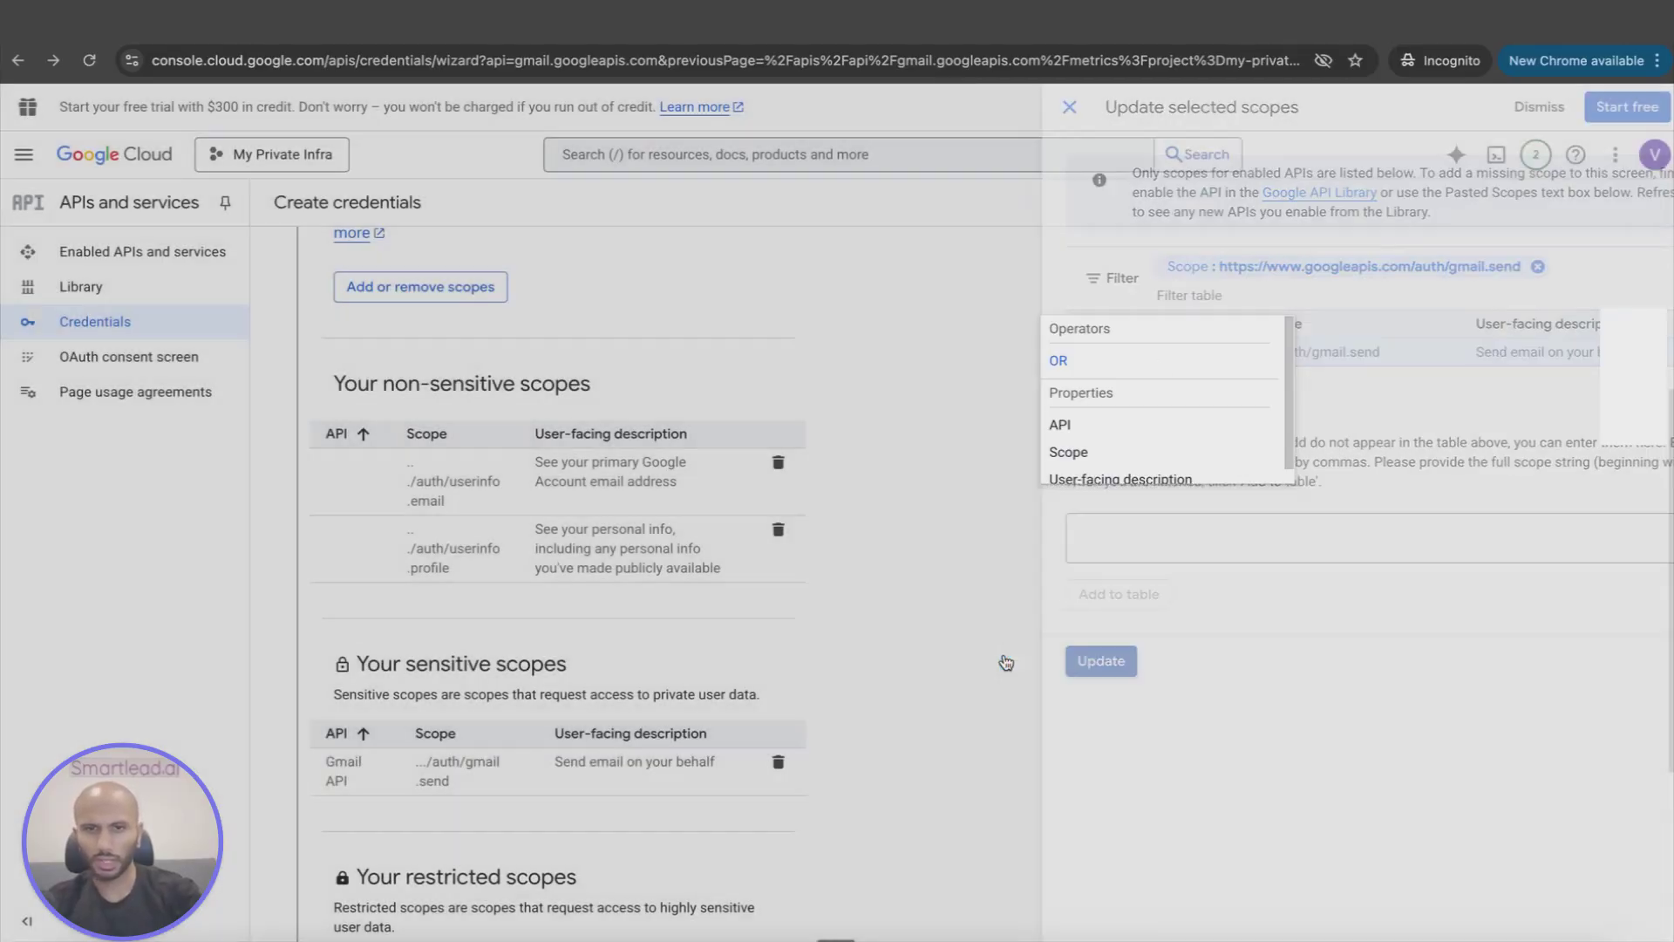
pyautogui.scroll(-2, 677, 649)
pyautogui.scroll(2, 564, 676)
pyautogui.scroll(2, 438, 329)
pyautogui.click(463, 584)
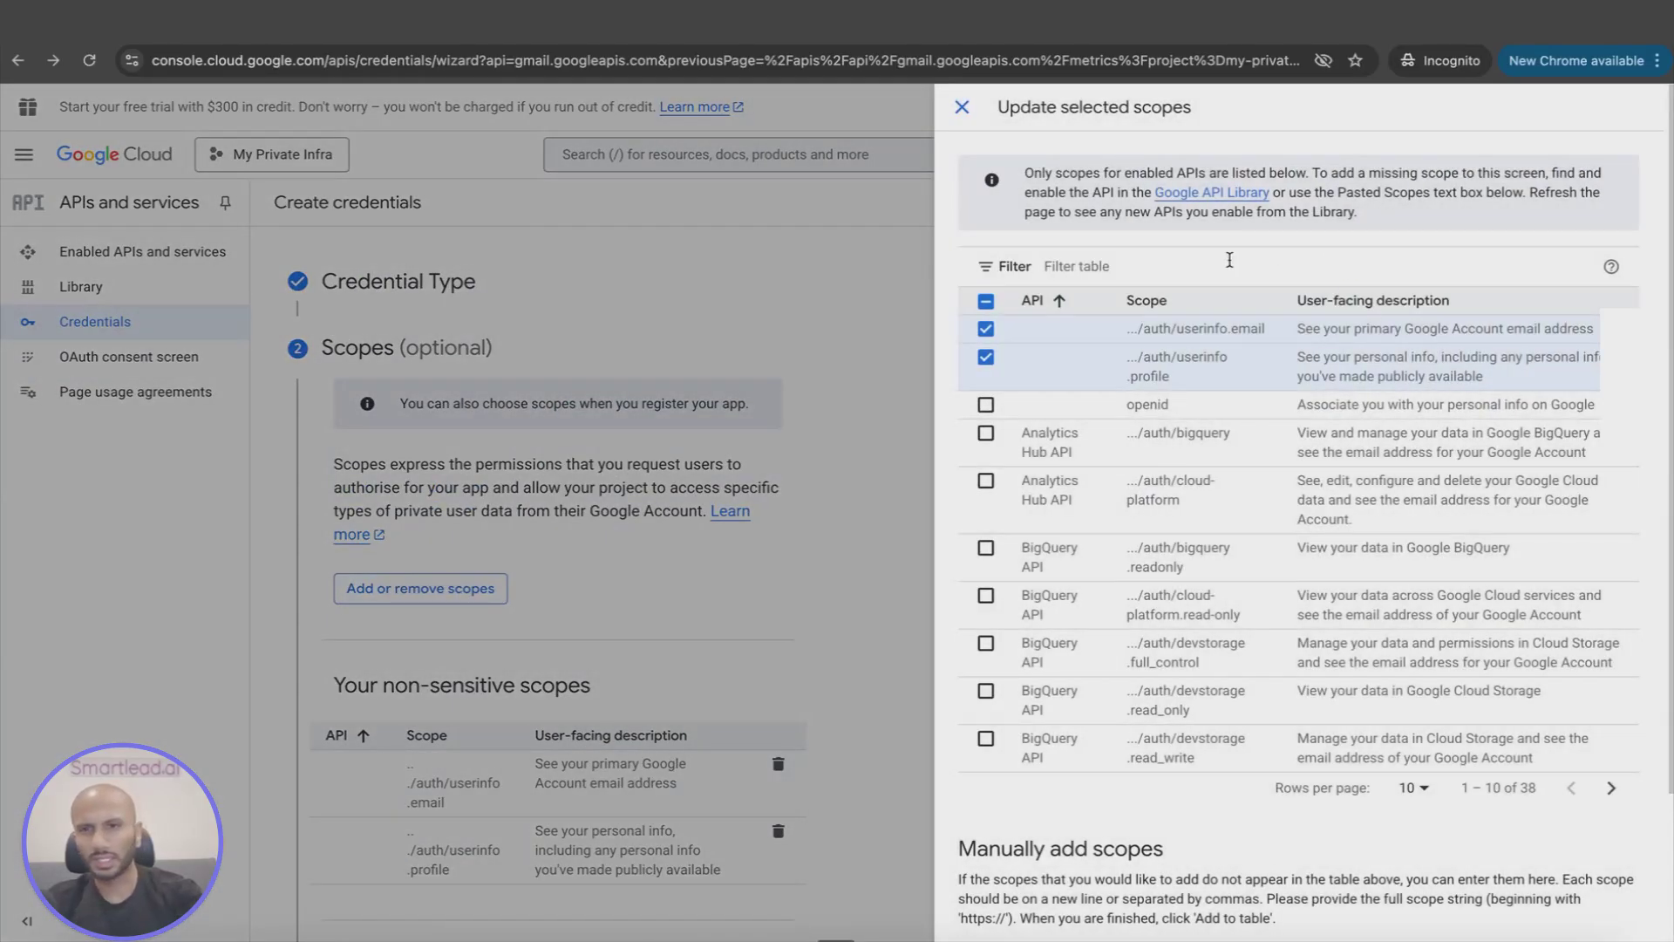
pyautogui.click(1077, 265)
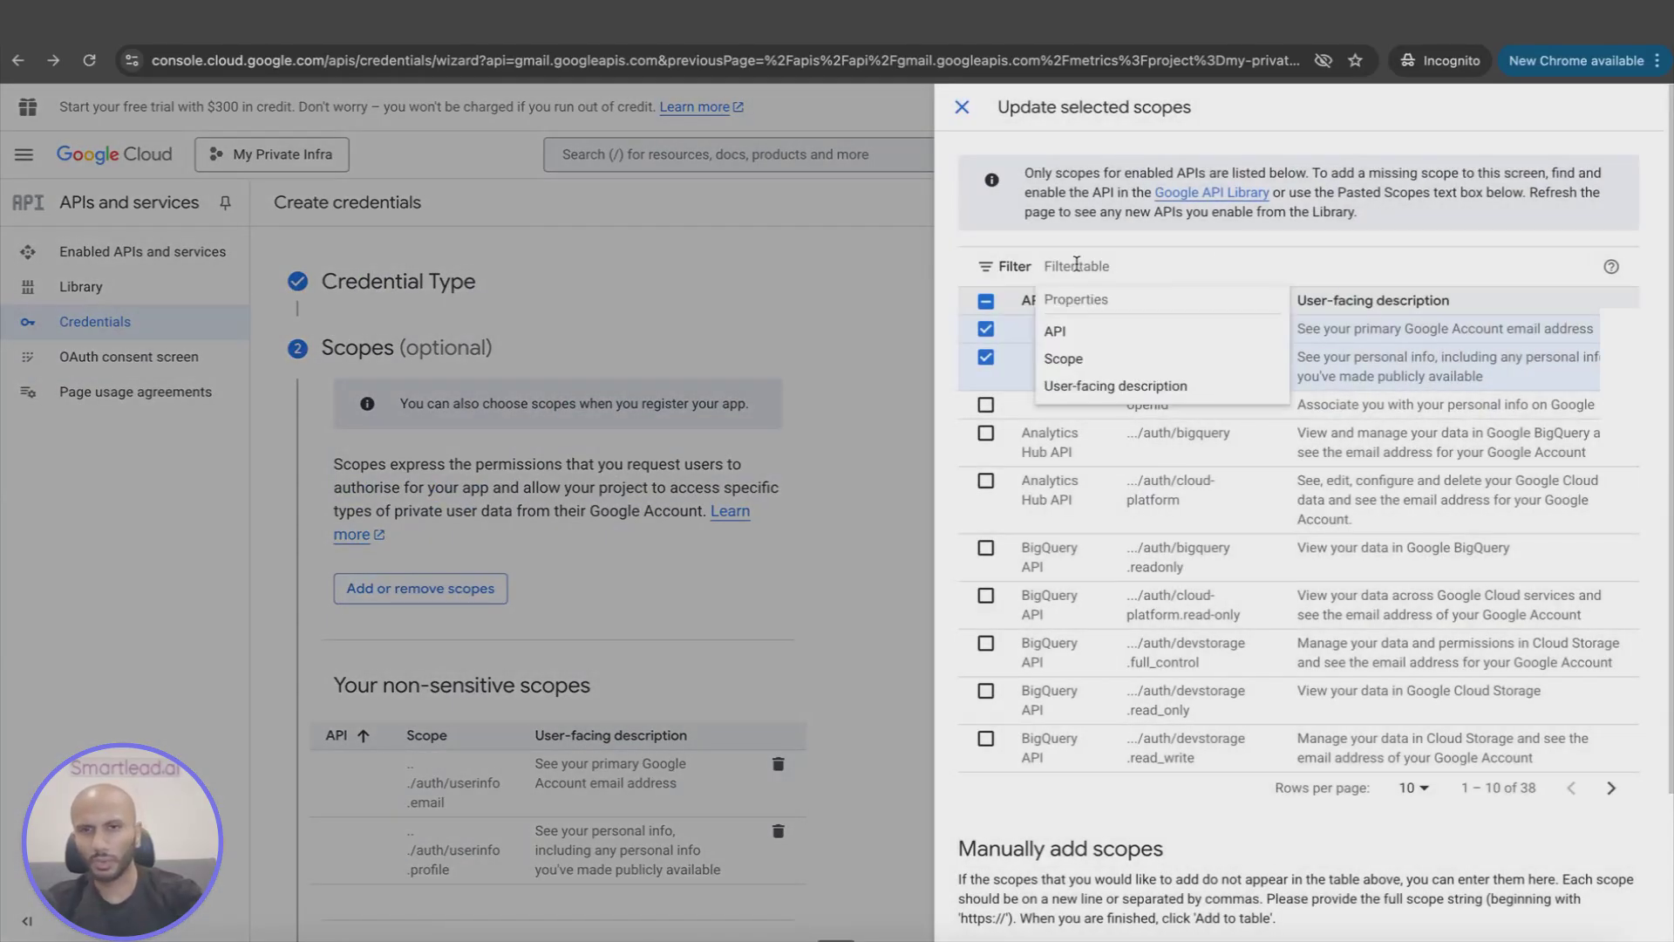
pyautogui.click(1086, 364)
pyautogui.write('e:re')
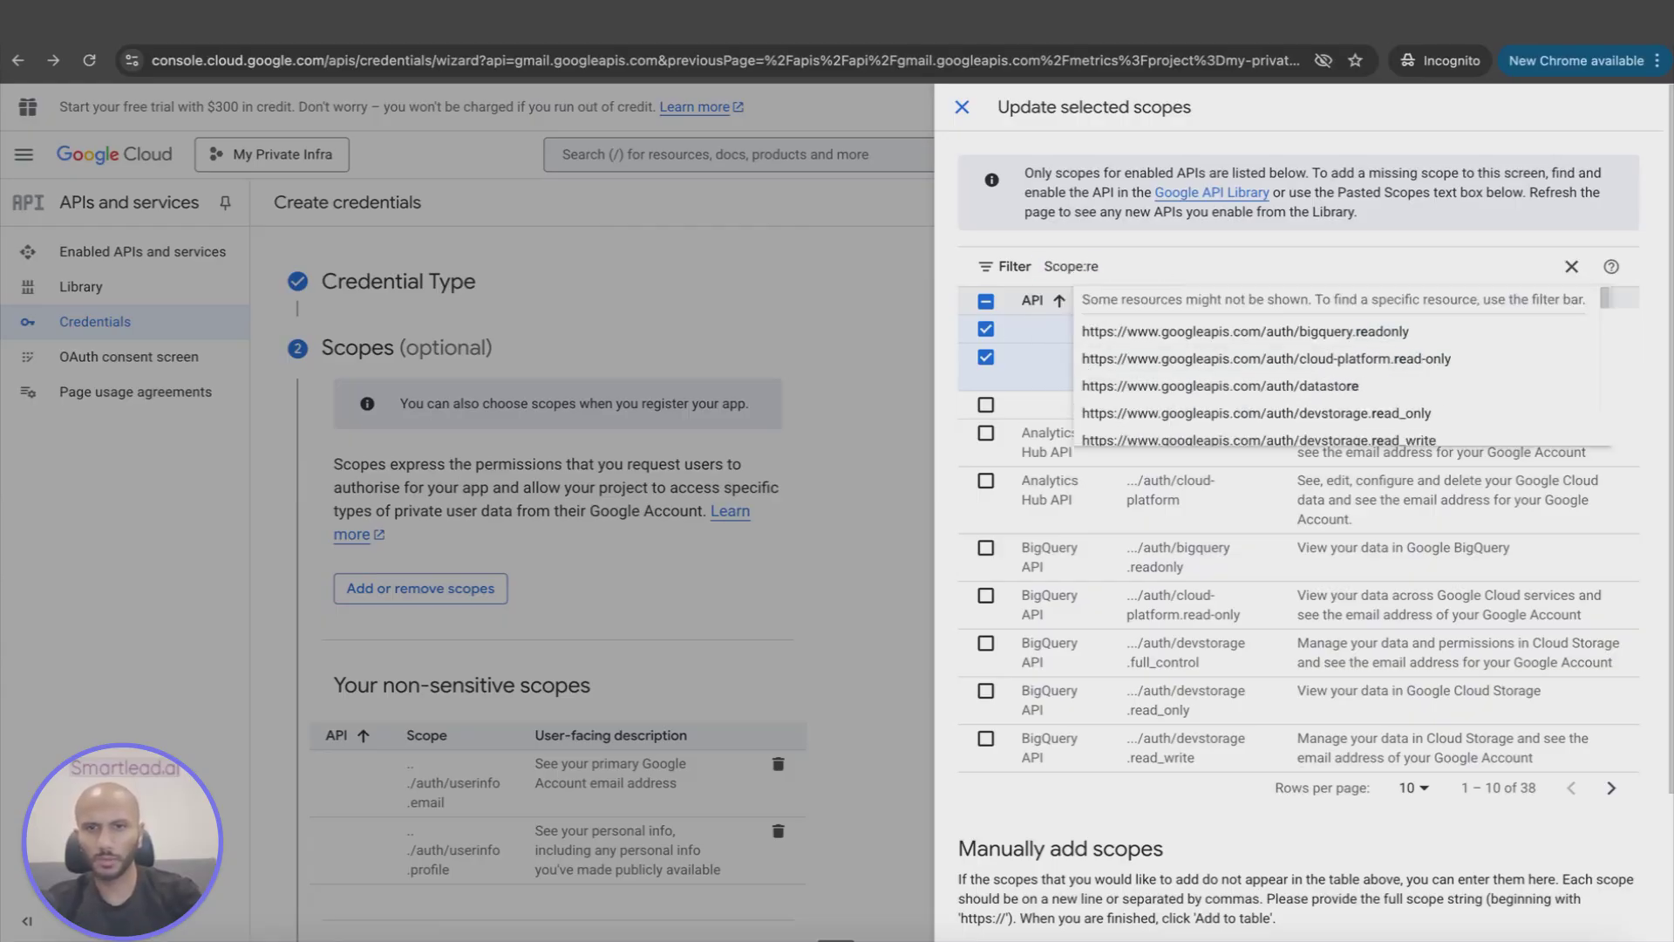
pyautogui.write('a')
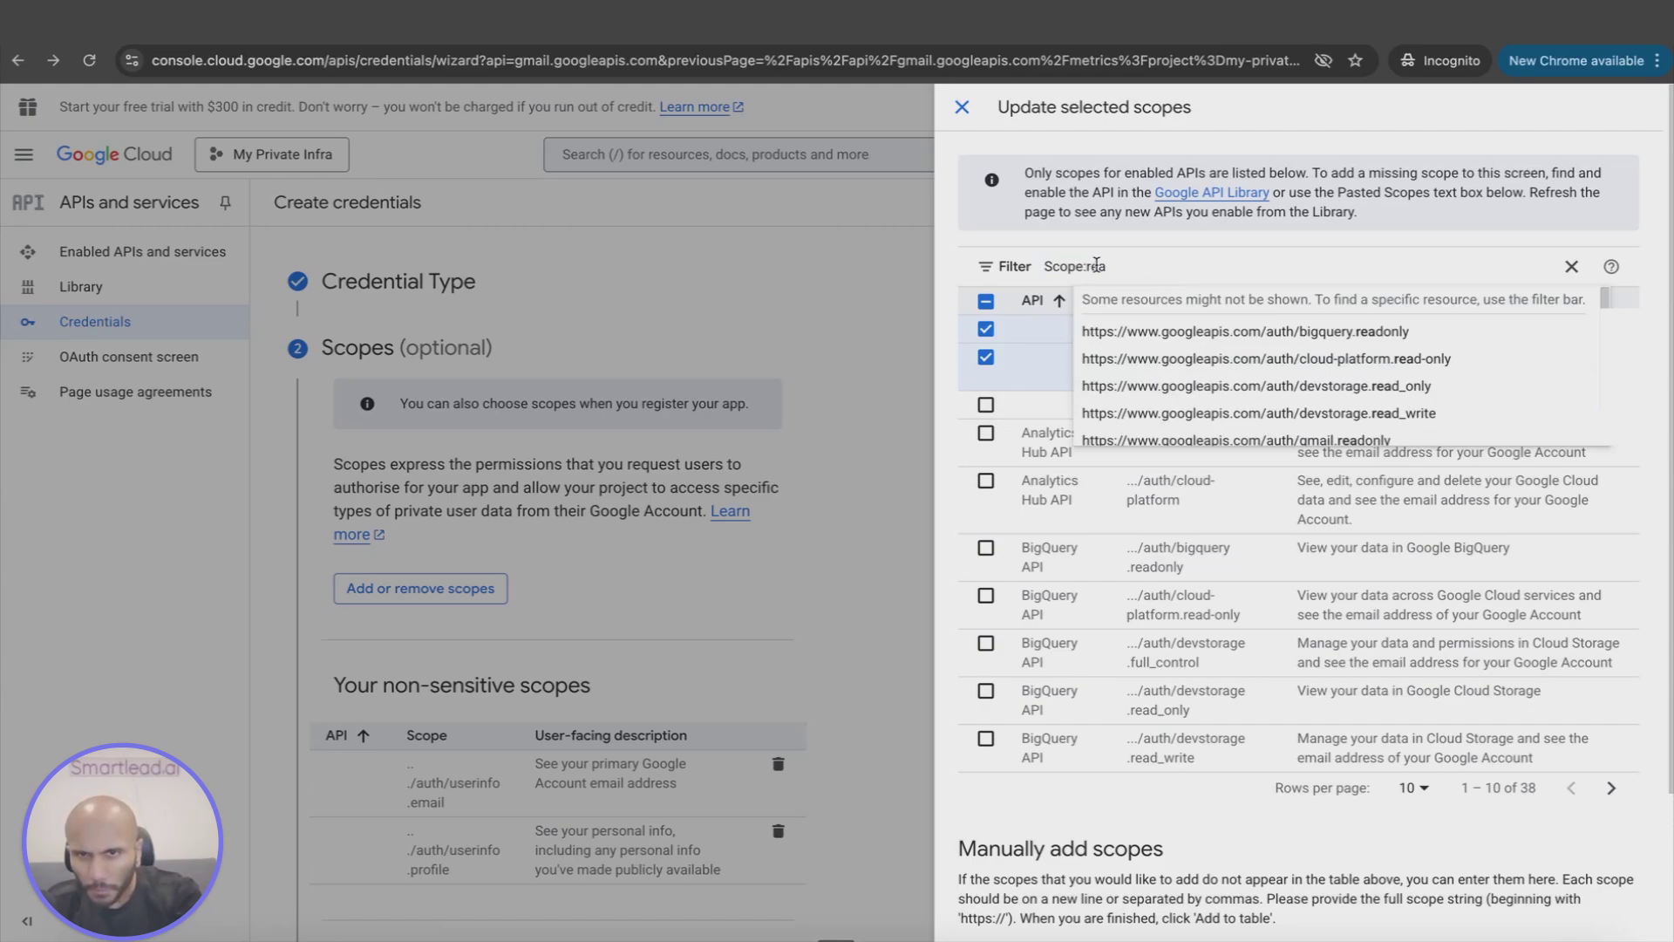
pyautogui.scroll(-2, 1354, 393)
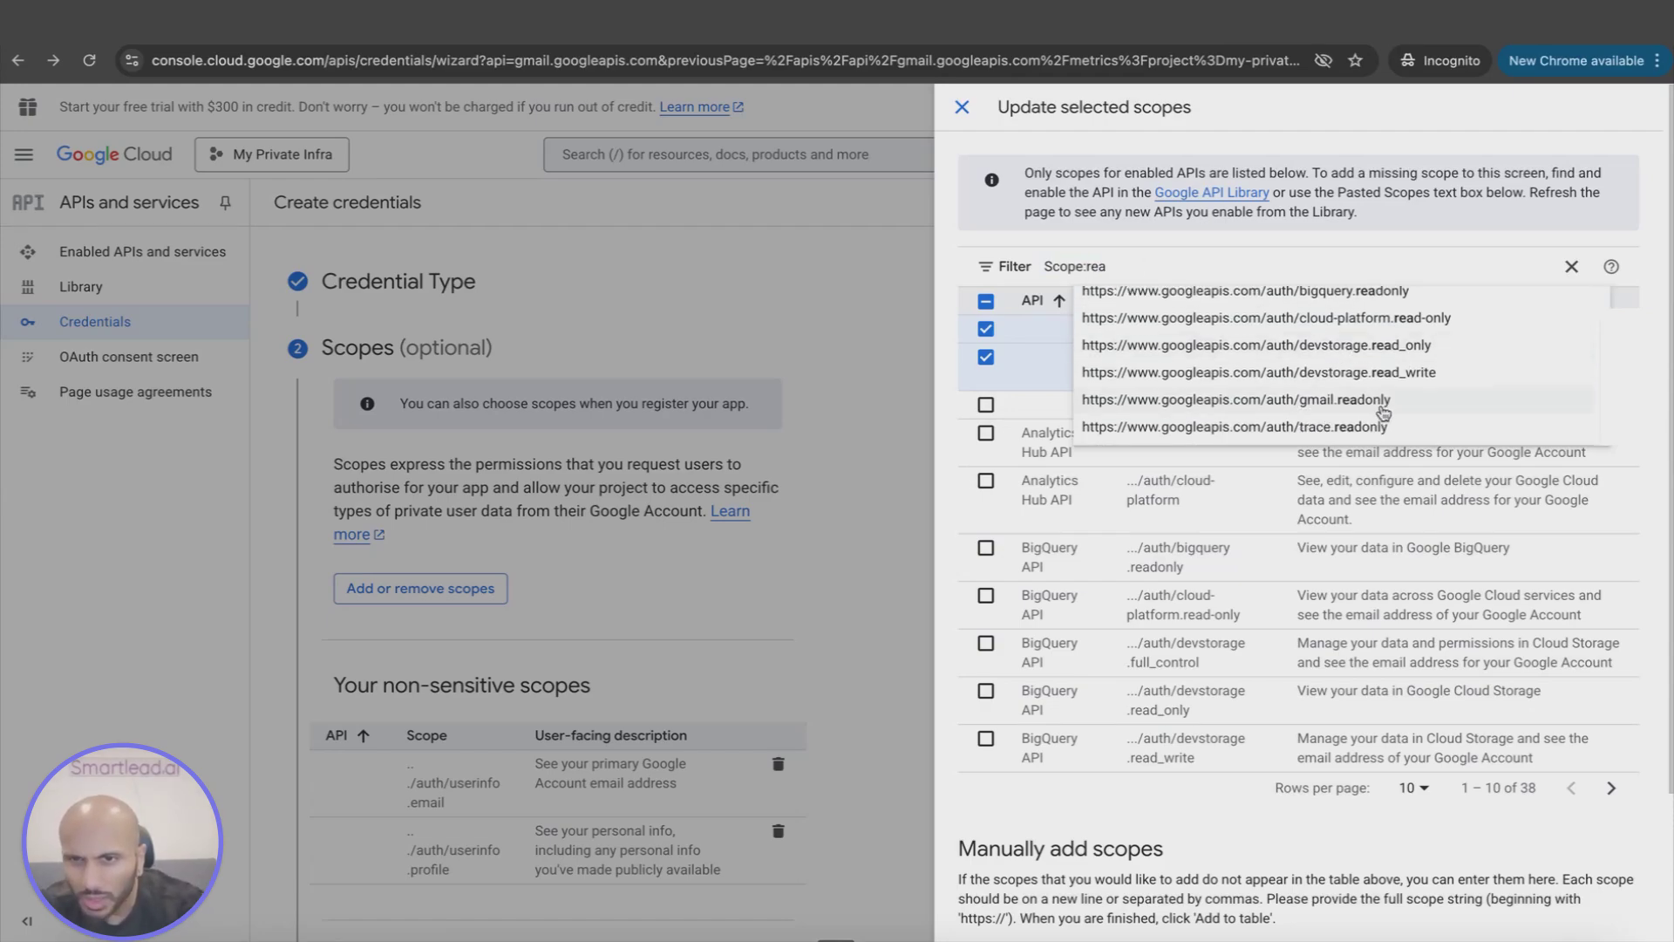
pyautogui.click(1379, 404)
pyautogui.click(985, 352)
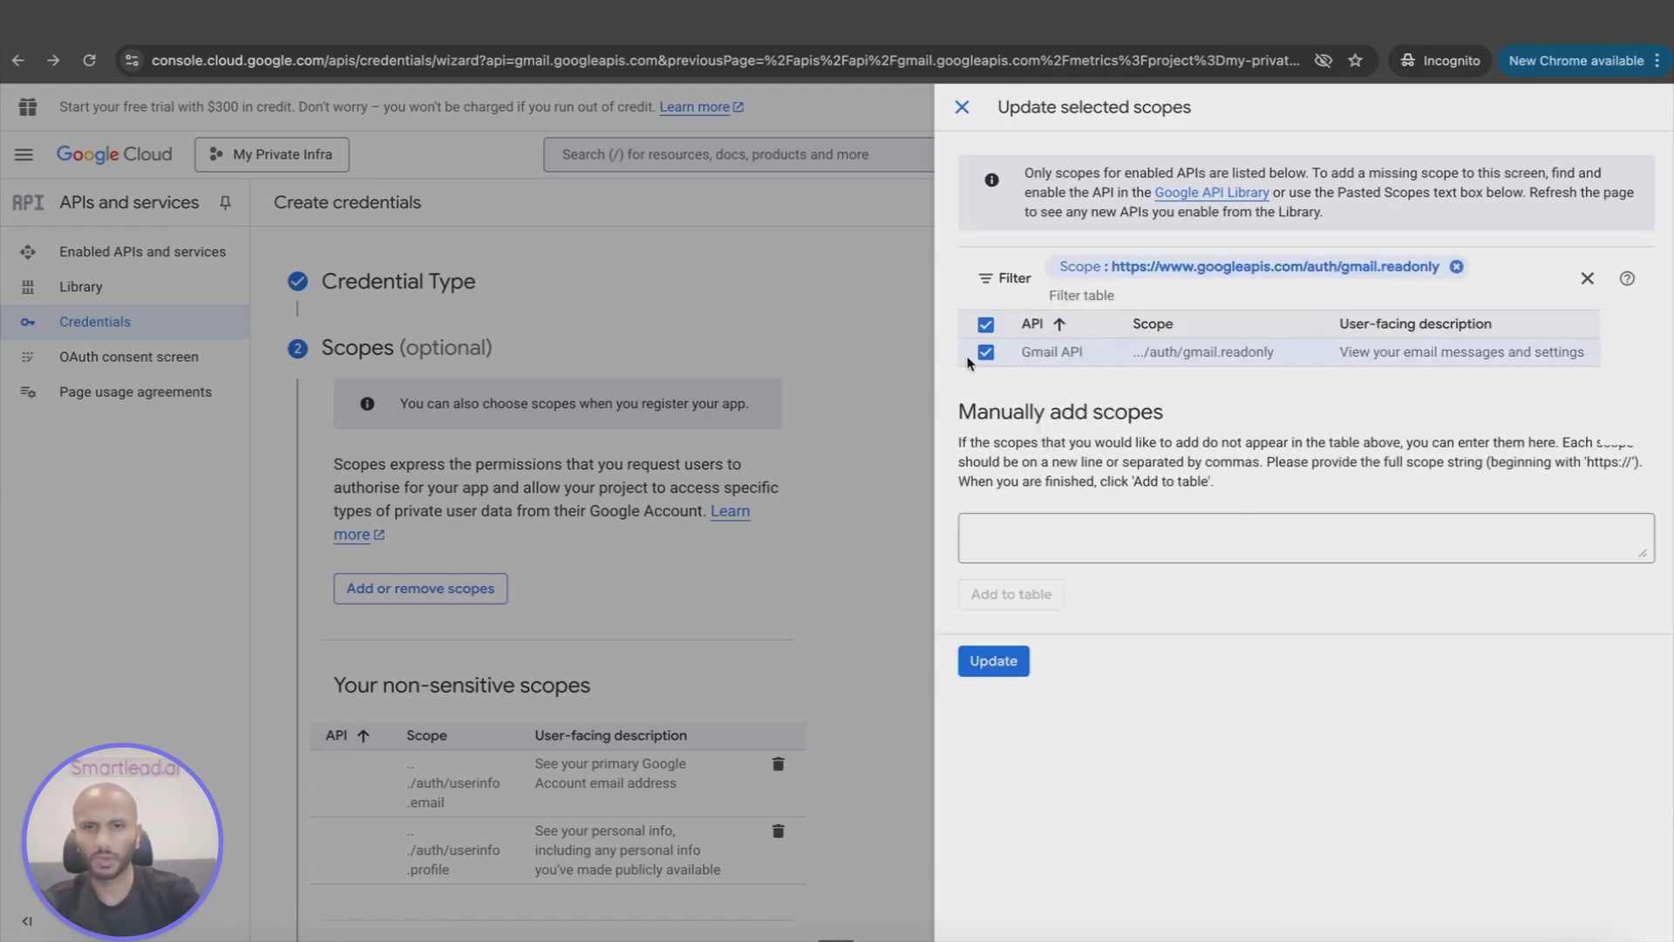
pyautogui.click(1023, 667)
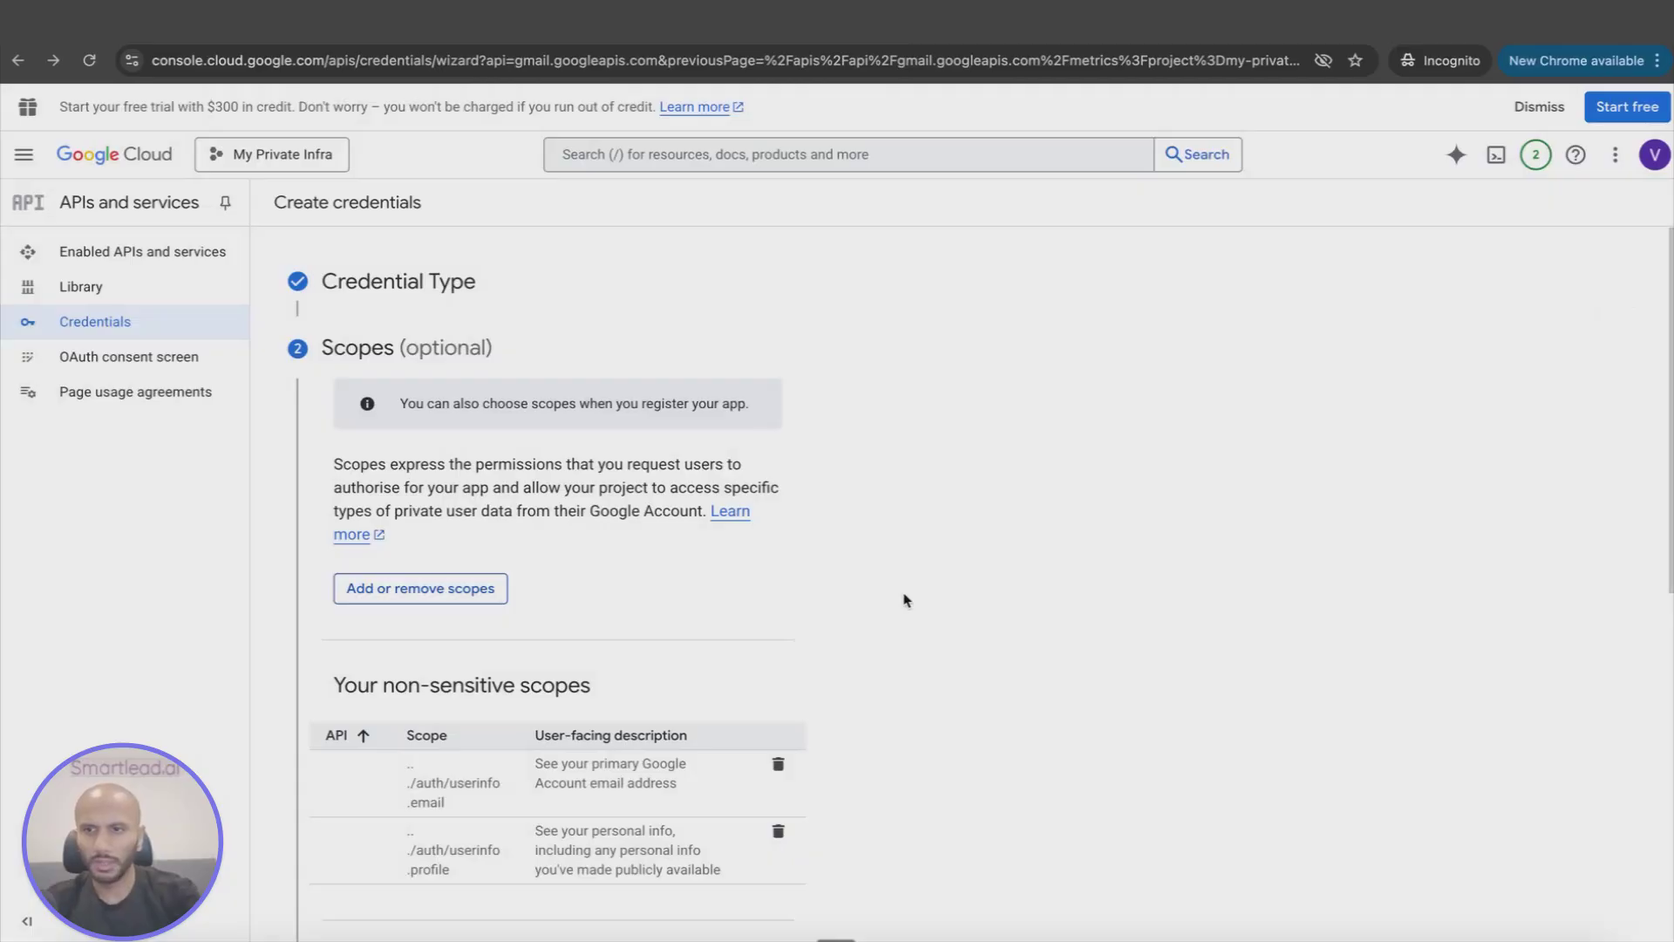
pyautogui.scroll(-1, 662, 661)
pyautogui.scroll(-2, 662, 661)
pyautogui.scroll(-2, 662, 661)
pyautogui.scroll(3, 662, 660)
pyautogui.scroll(1, 662, 661)
pyautogui.scroll(2, 662, 661)
pyautogui.click(478, 589)
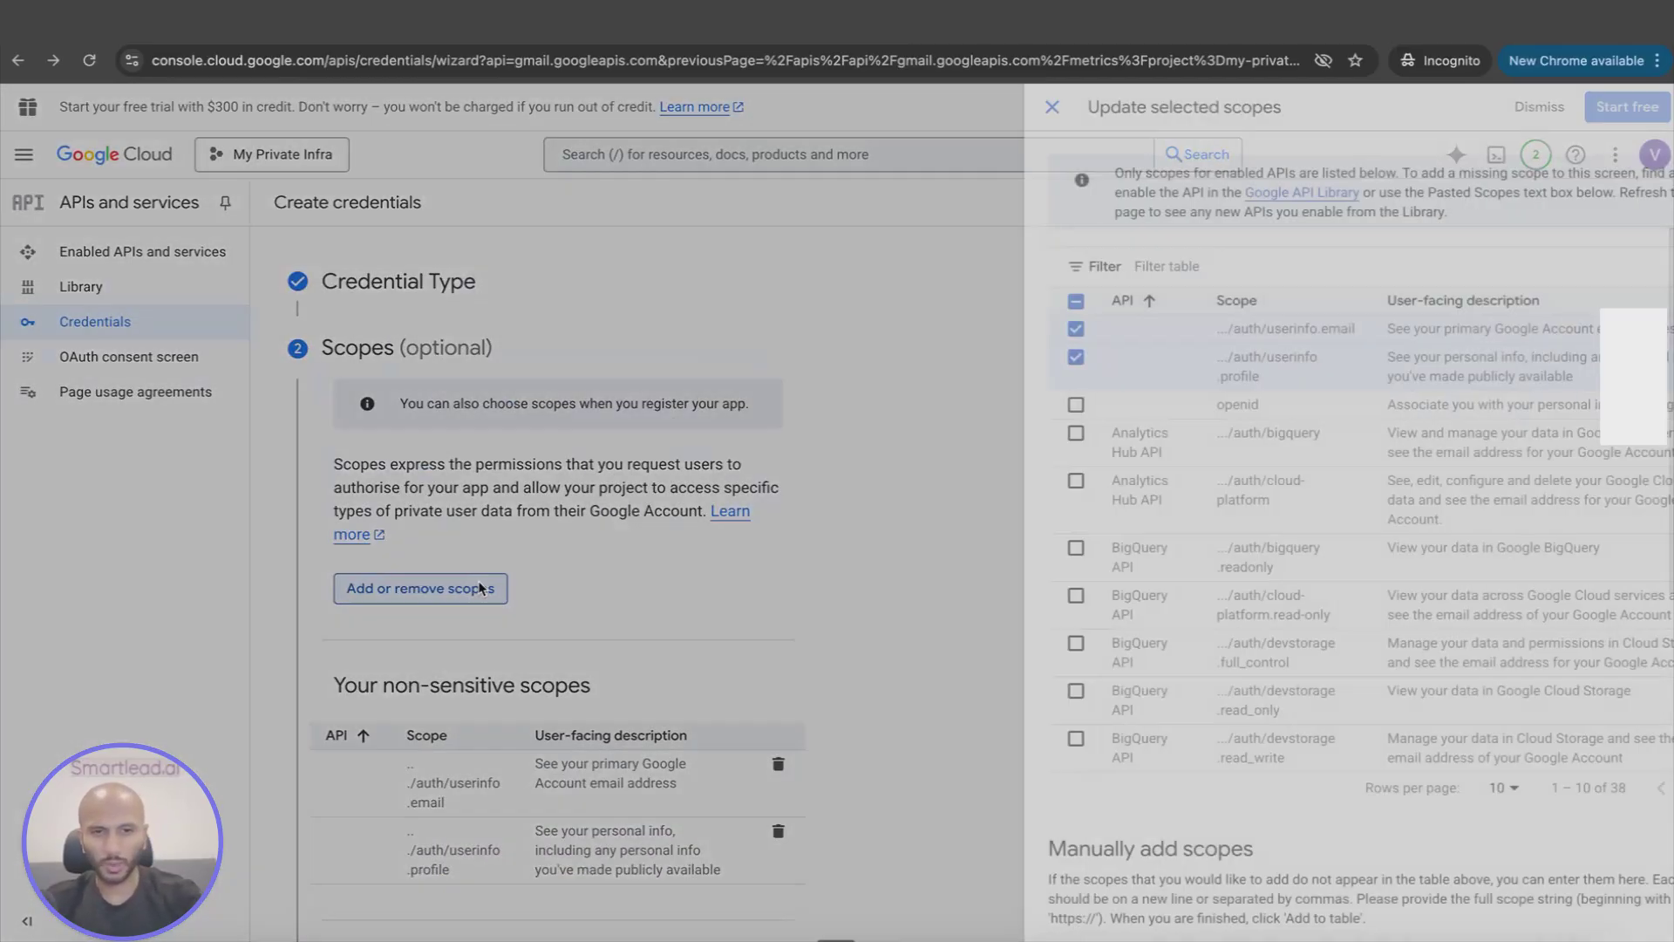
pyautogui.click(1096, 267)
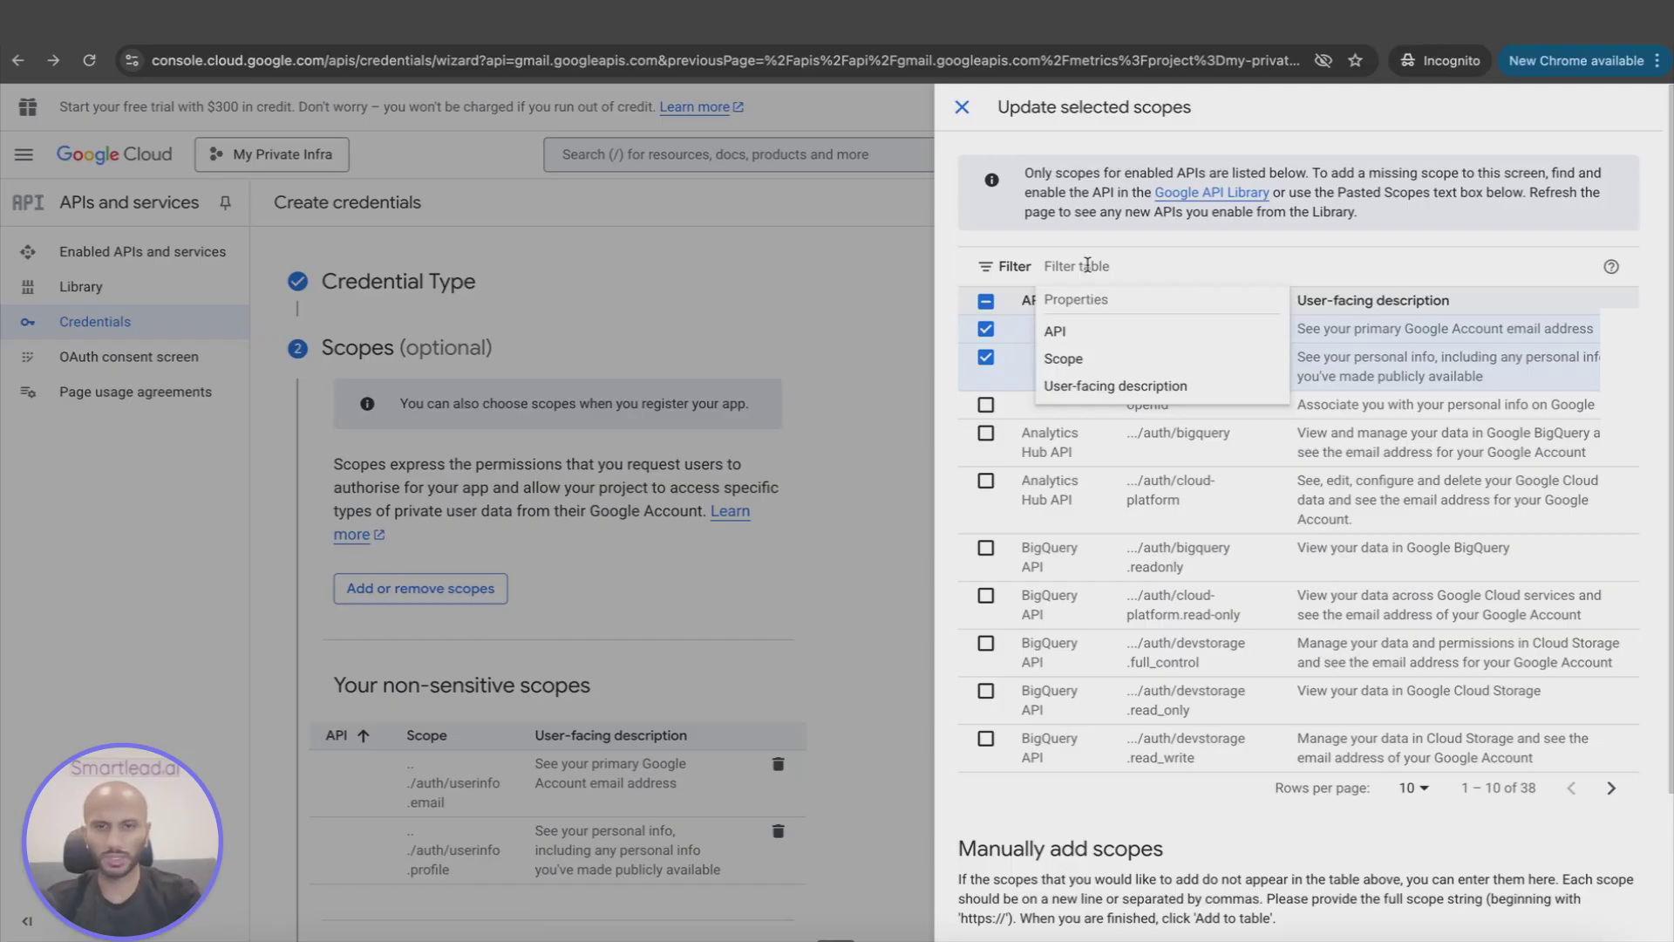
pyautogui.click(1114, 360)
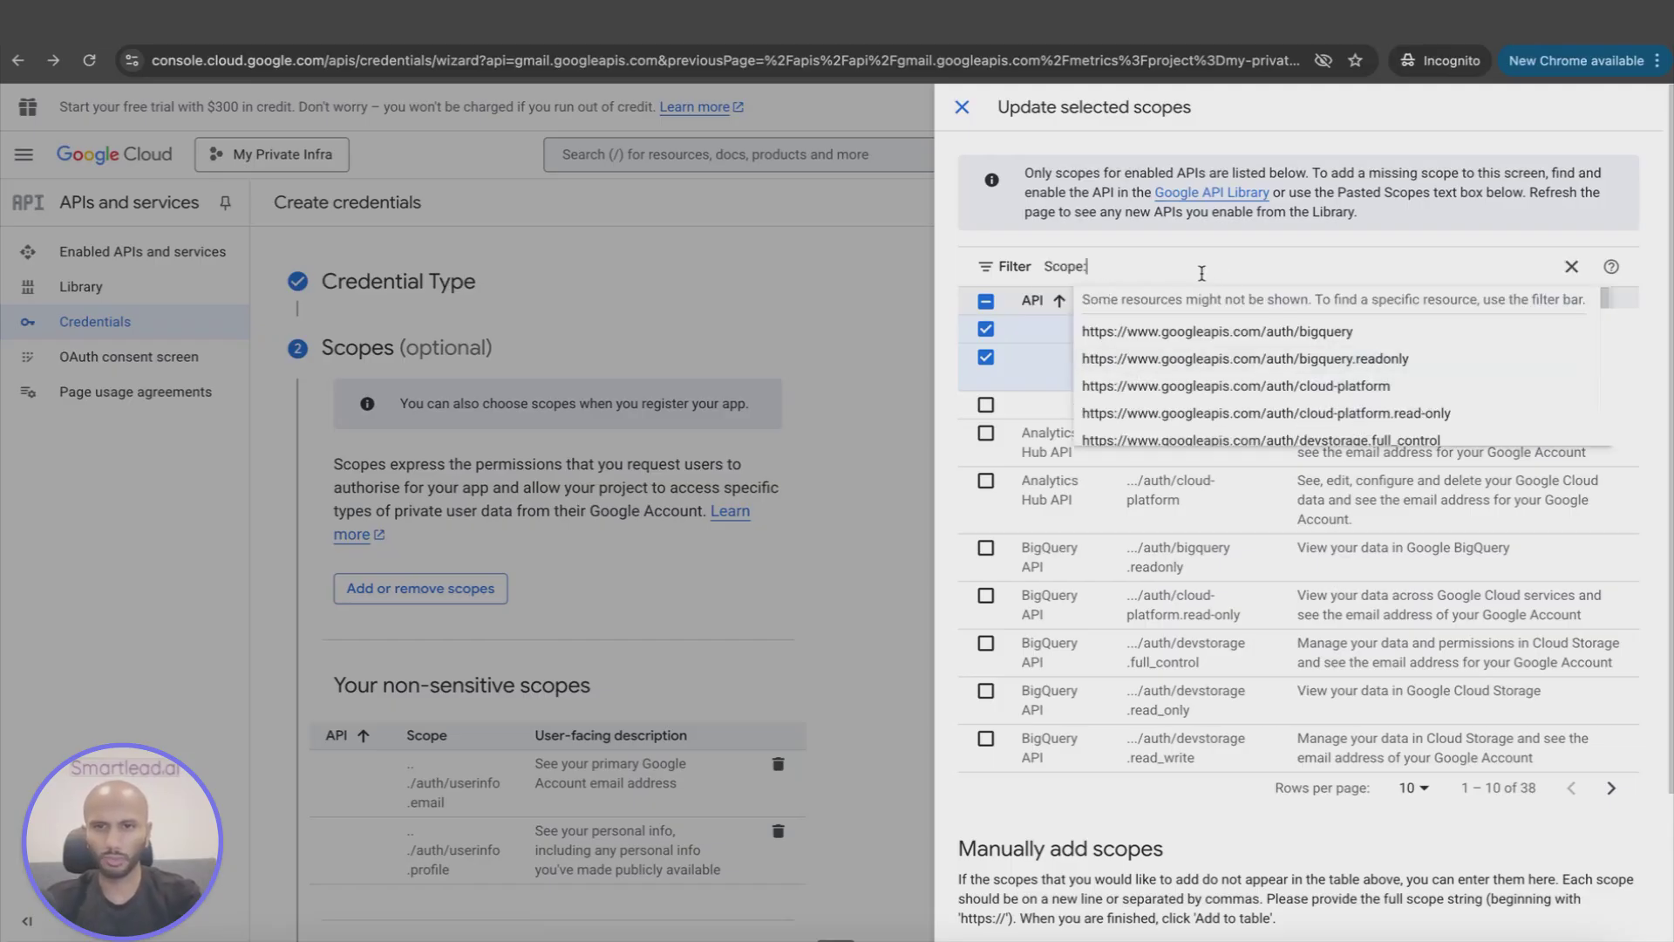
pyautogui.write('m')
pyautogui.press('super+space')
pyautogui.write('mail')
pyautogui.press('BackSpace')
pyautogui.press('BackSpace')
pyautogui.press('BackSpace')
pyautogui.press('Escape')
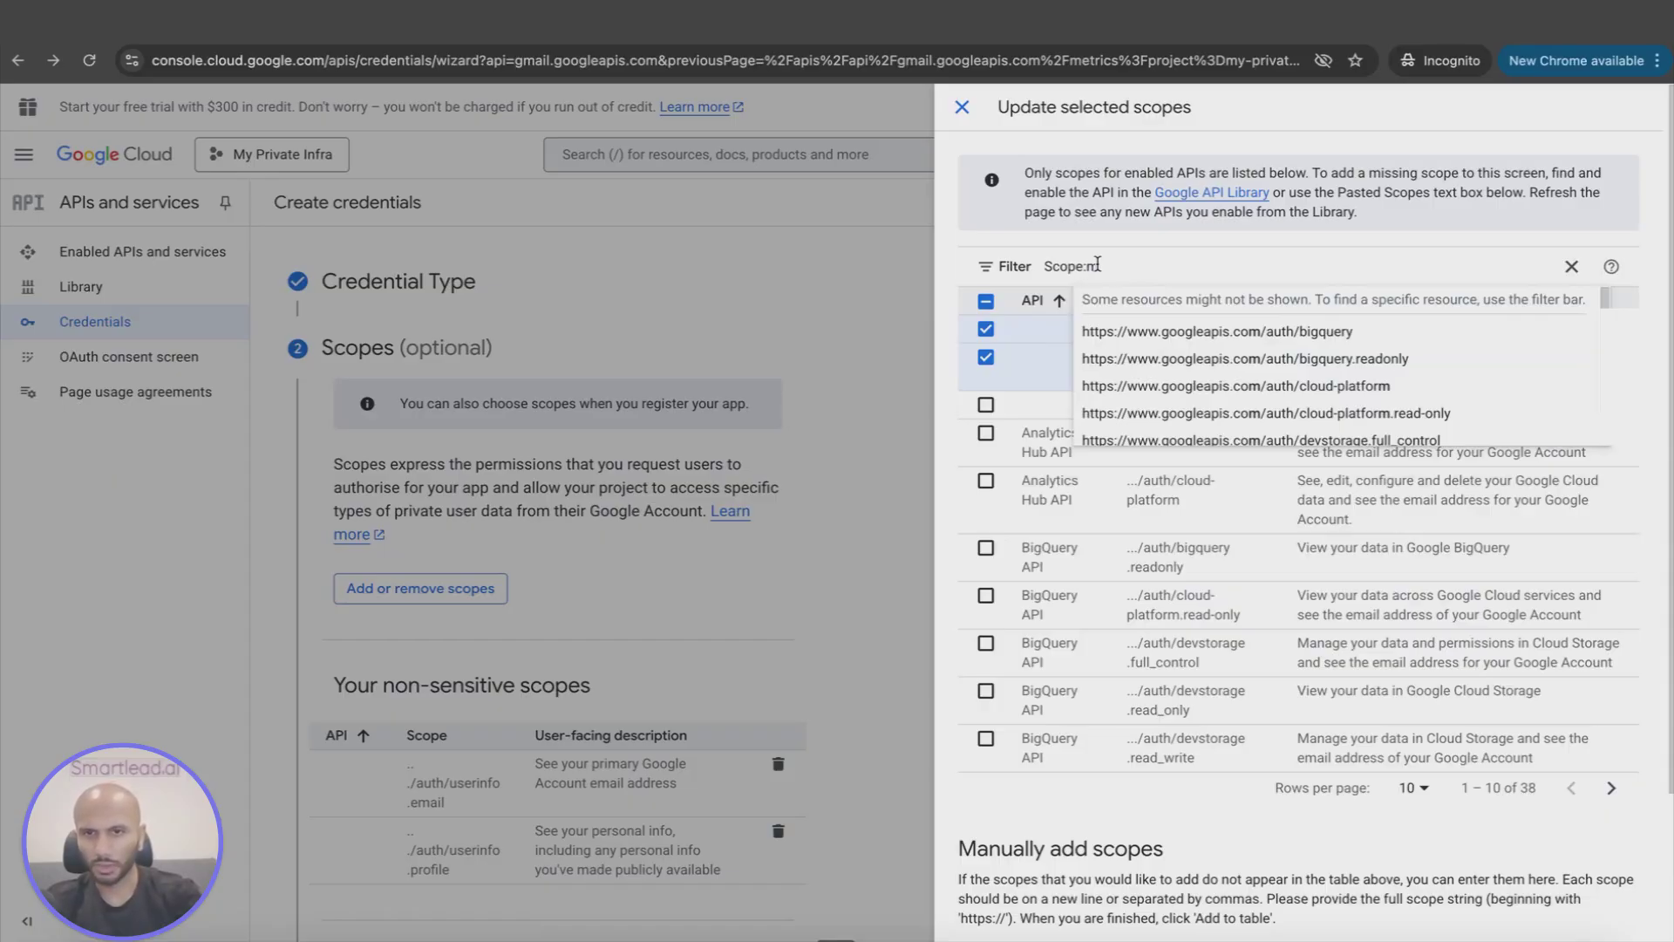
pyautogui.write('https://mail.google.com/')
pyautogui.press('Return')
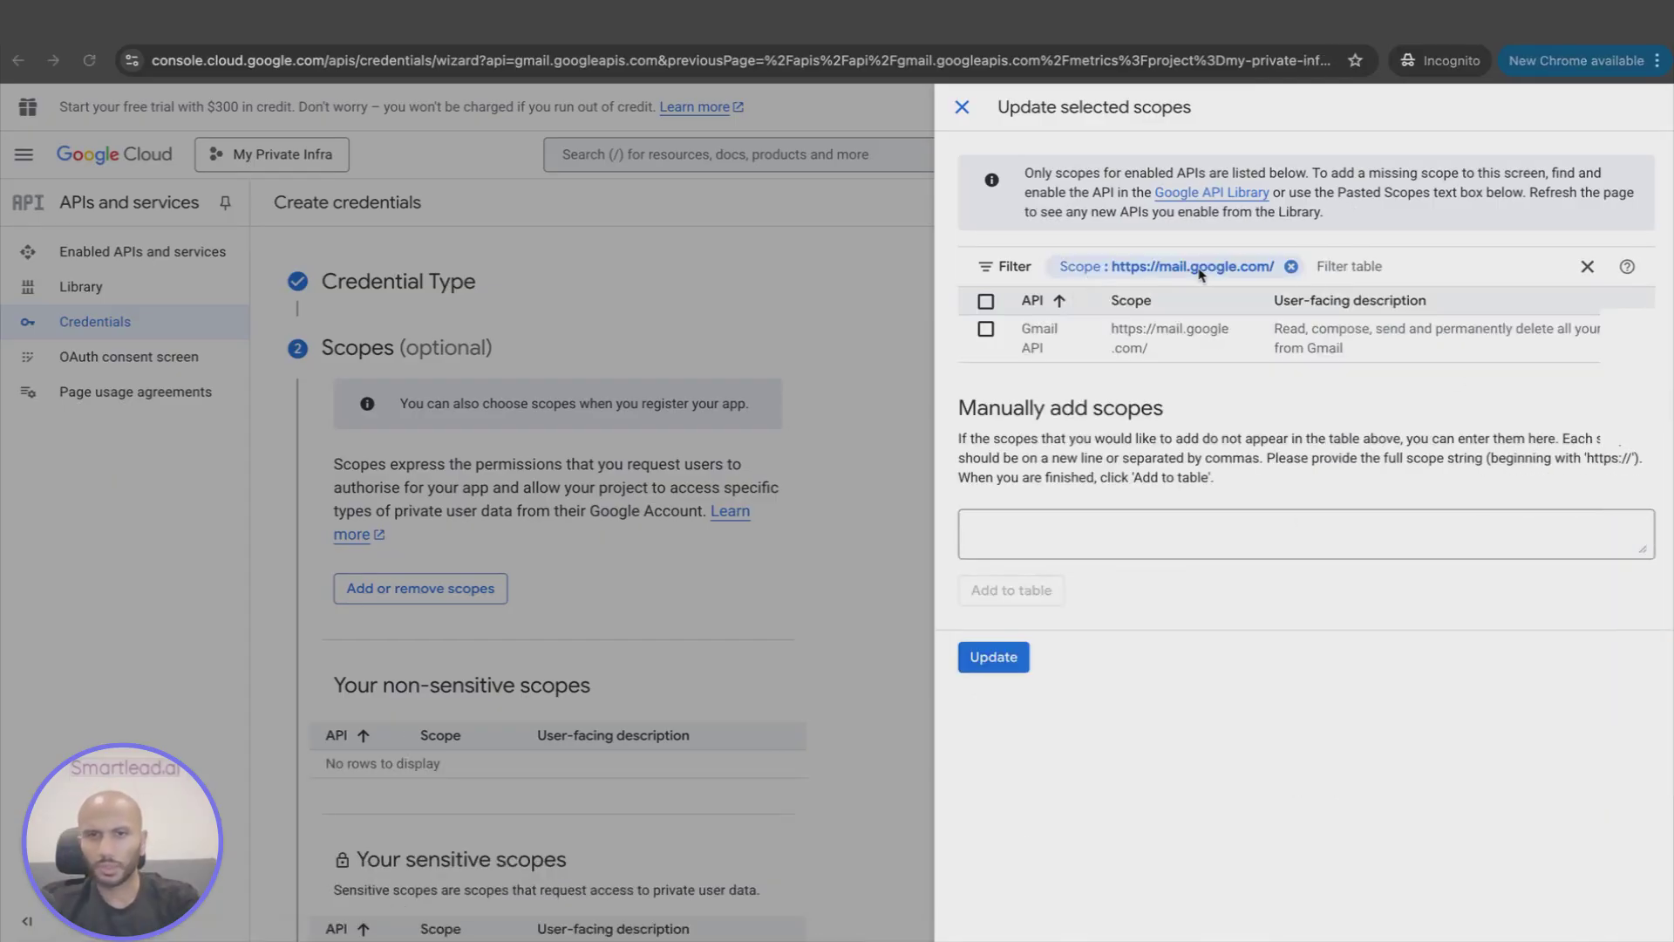
pyautogui.click(987, 328)
# - Save the scopes, set Web application as the application type, and click Done
pyautogui.click(994, 656)
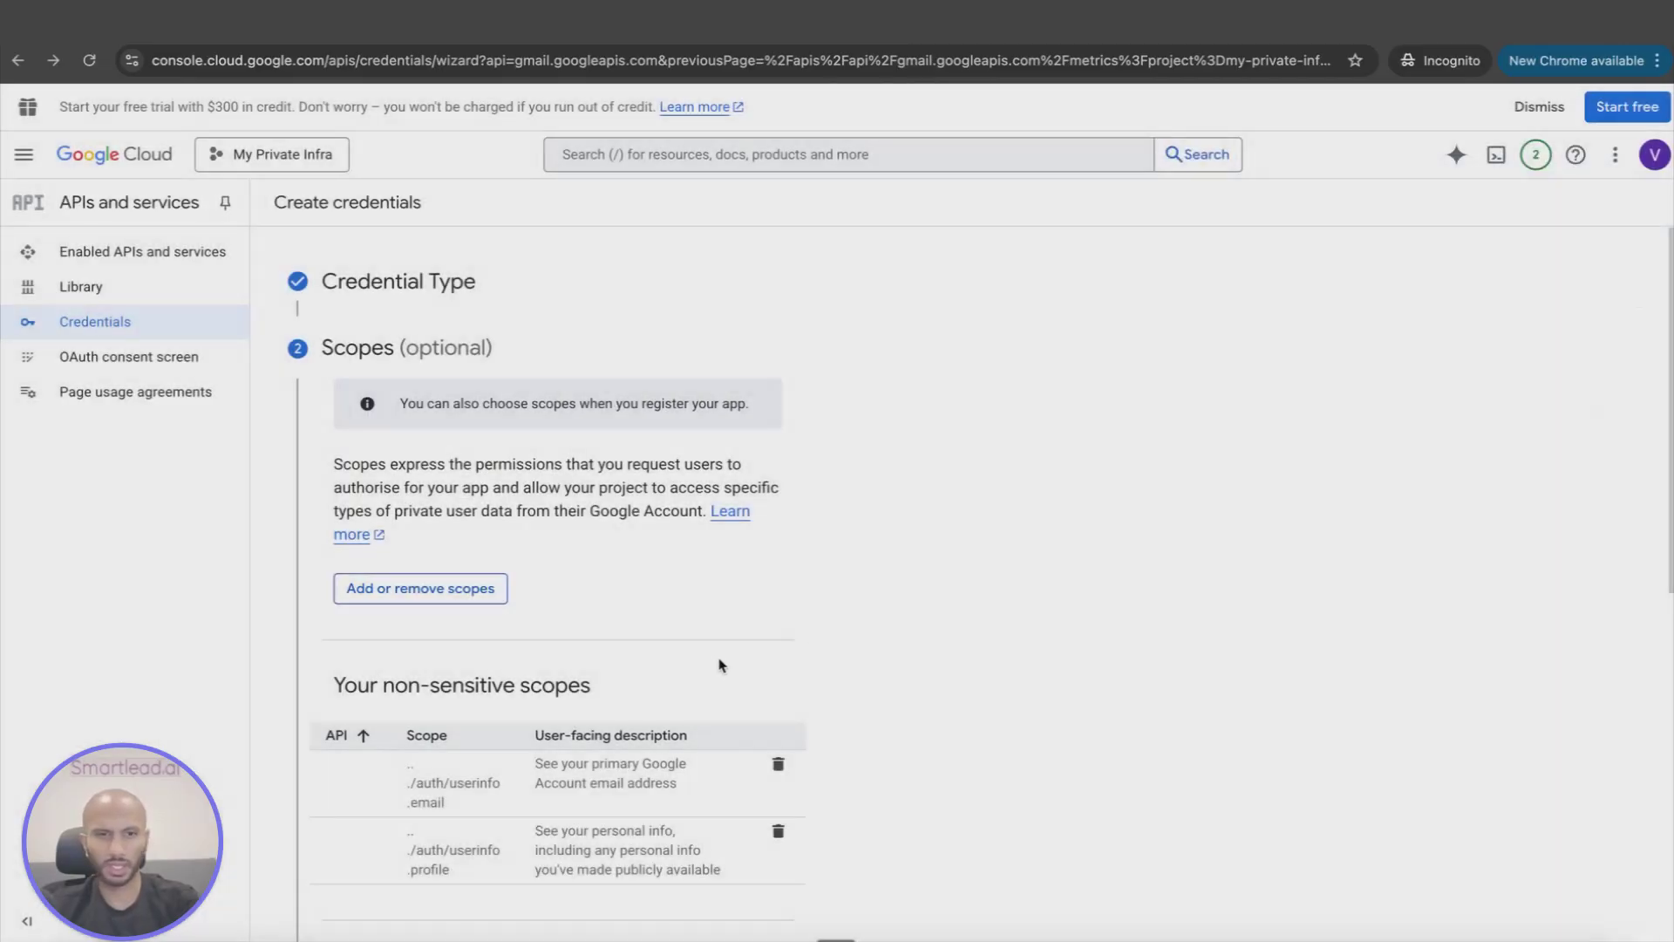
pyautogui.scroll(-5, 718, 667)
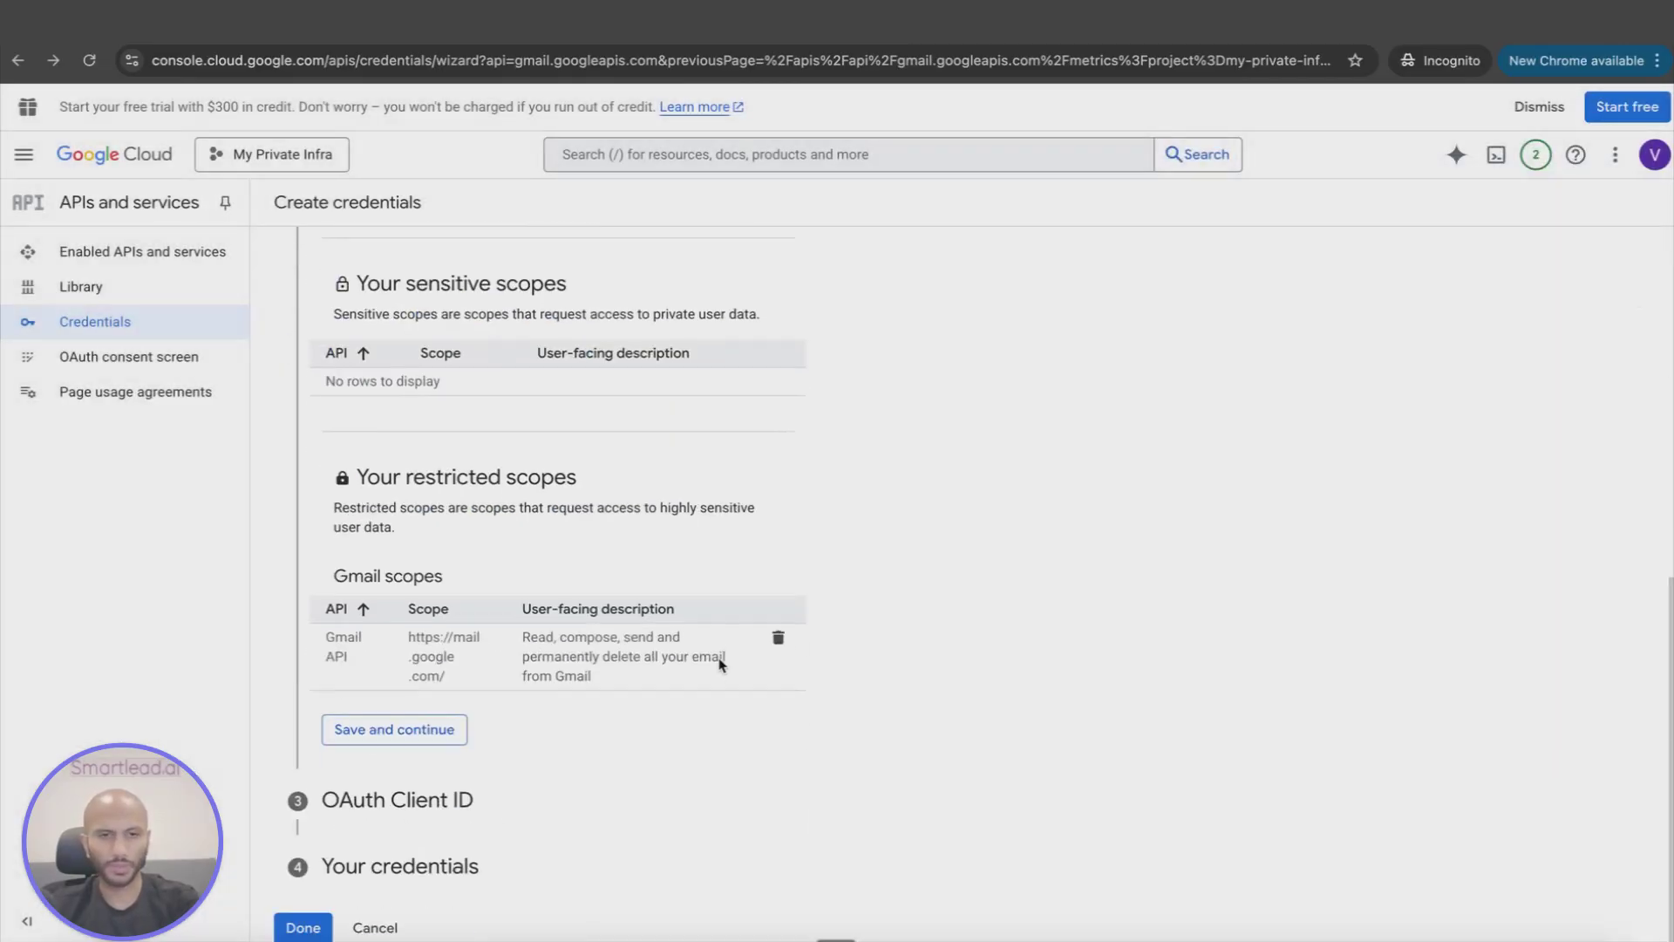
pyautogui.click(432, 740)
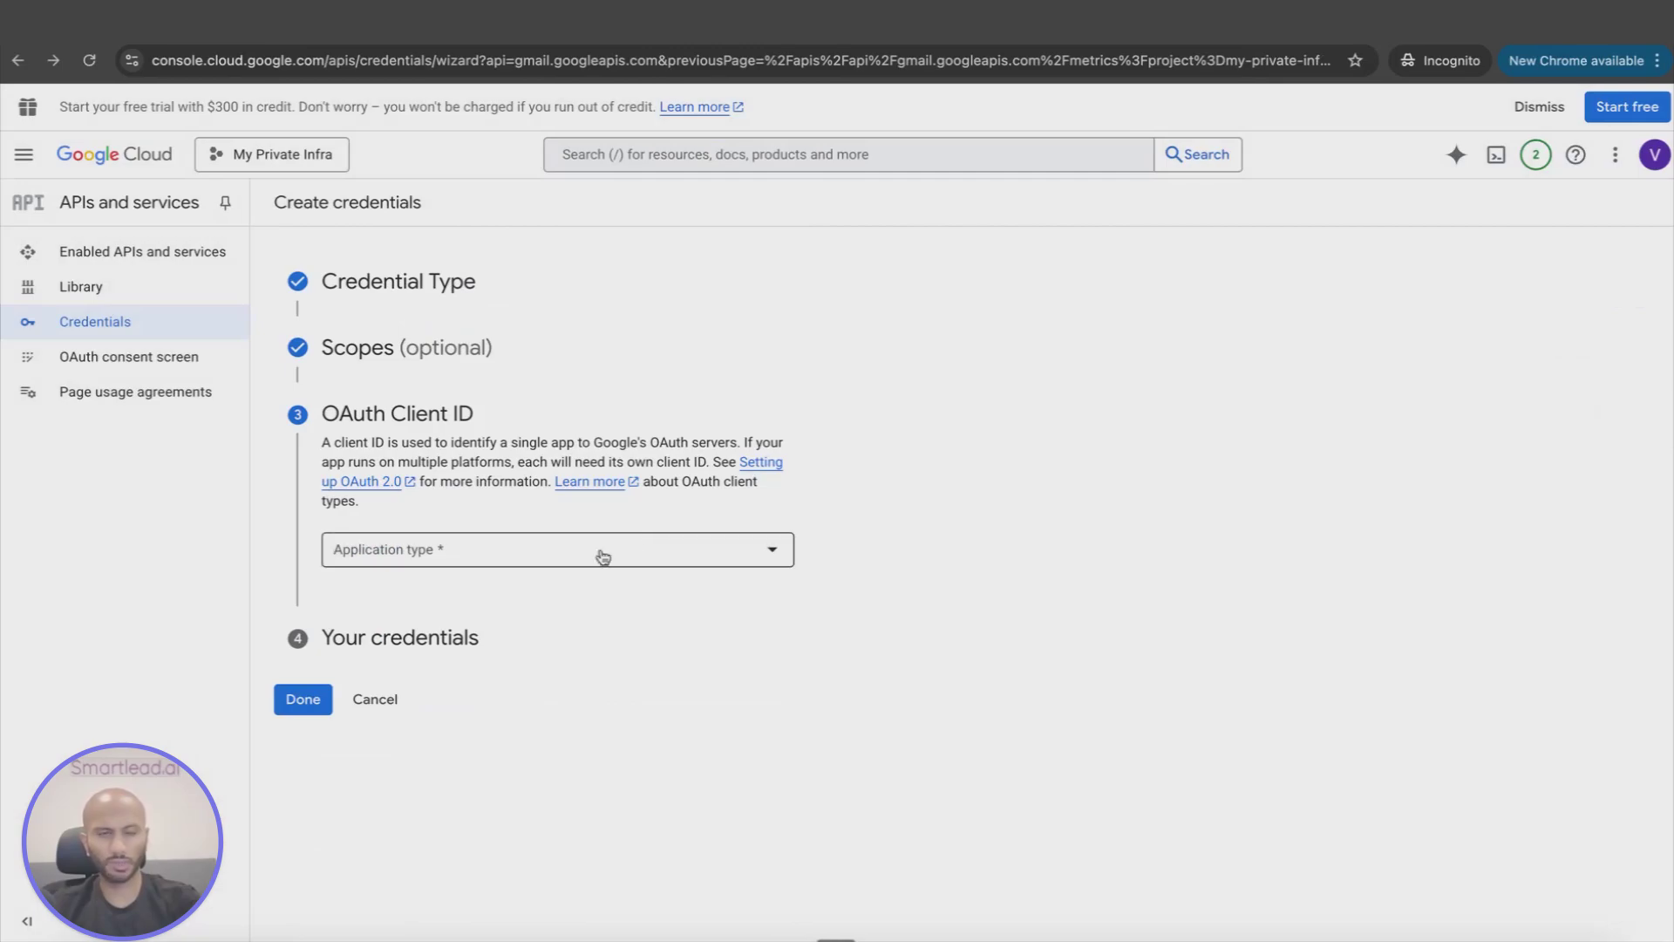
pyautogui.click(648, 541)
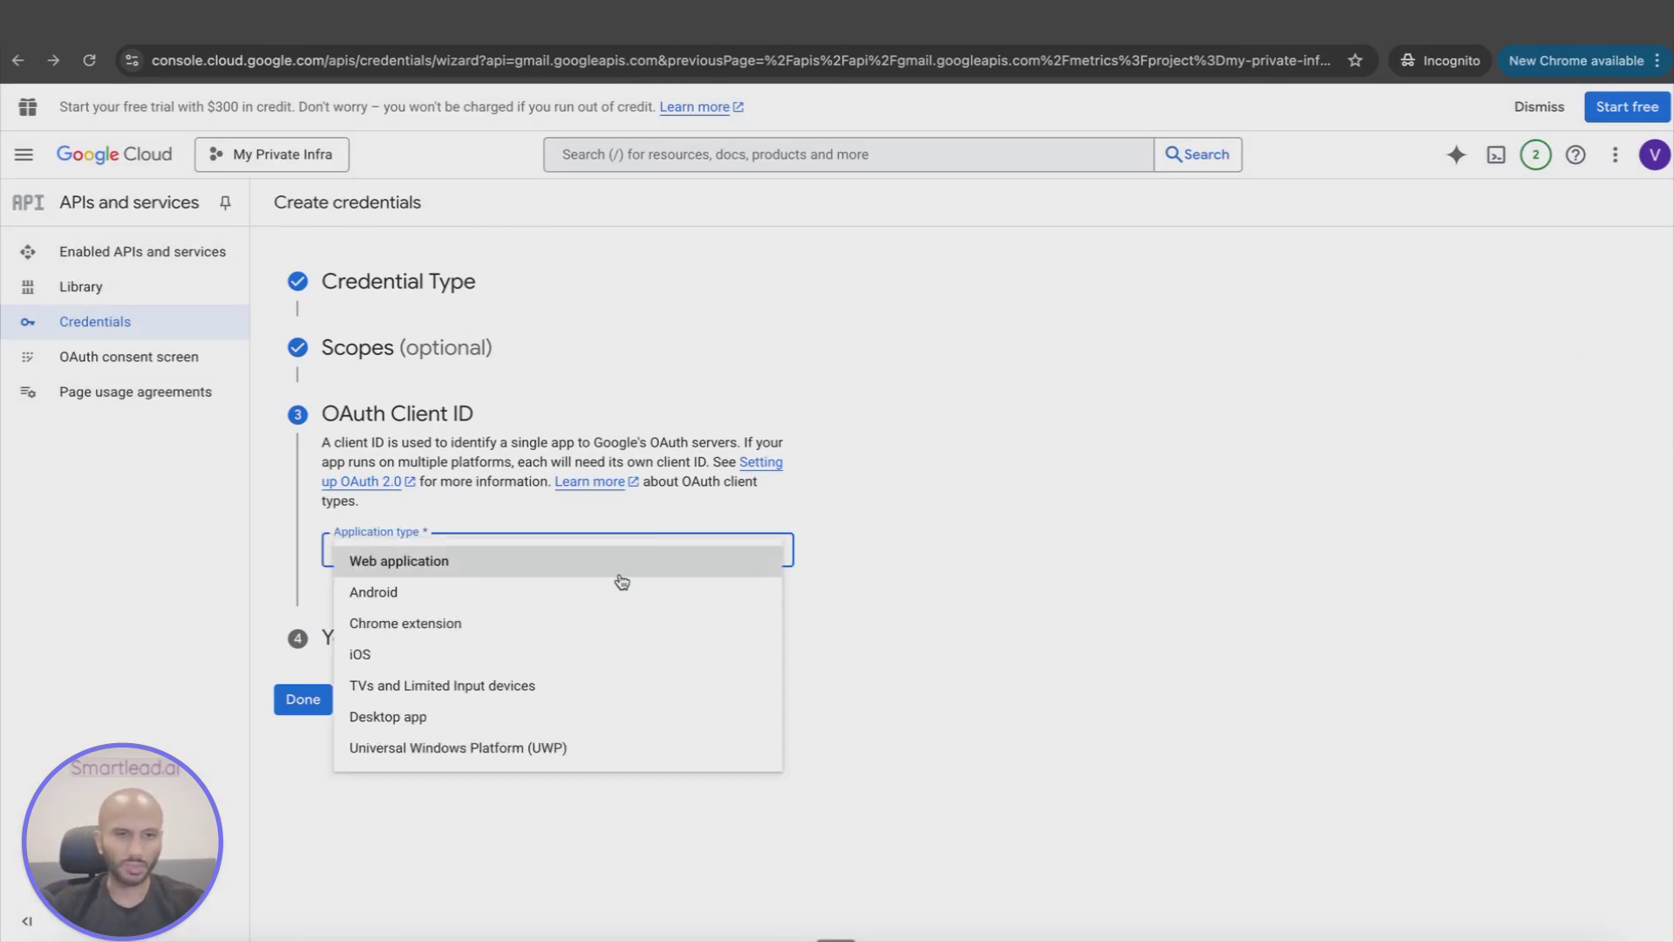
pyautogui.click(620, 563)
pyautogui.click(324, 704)
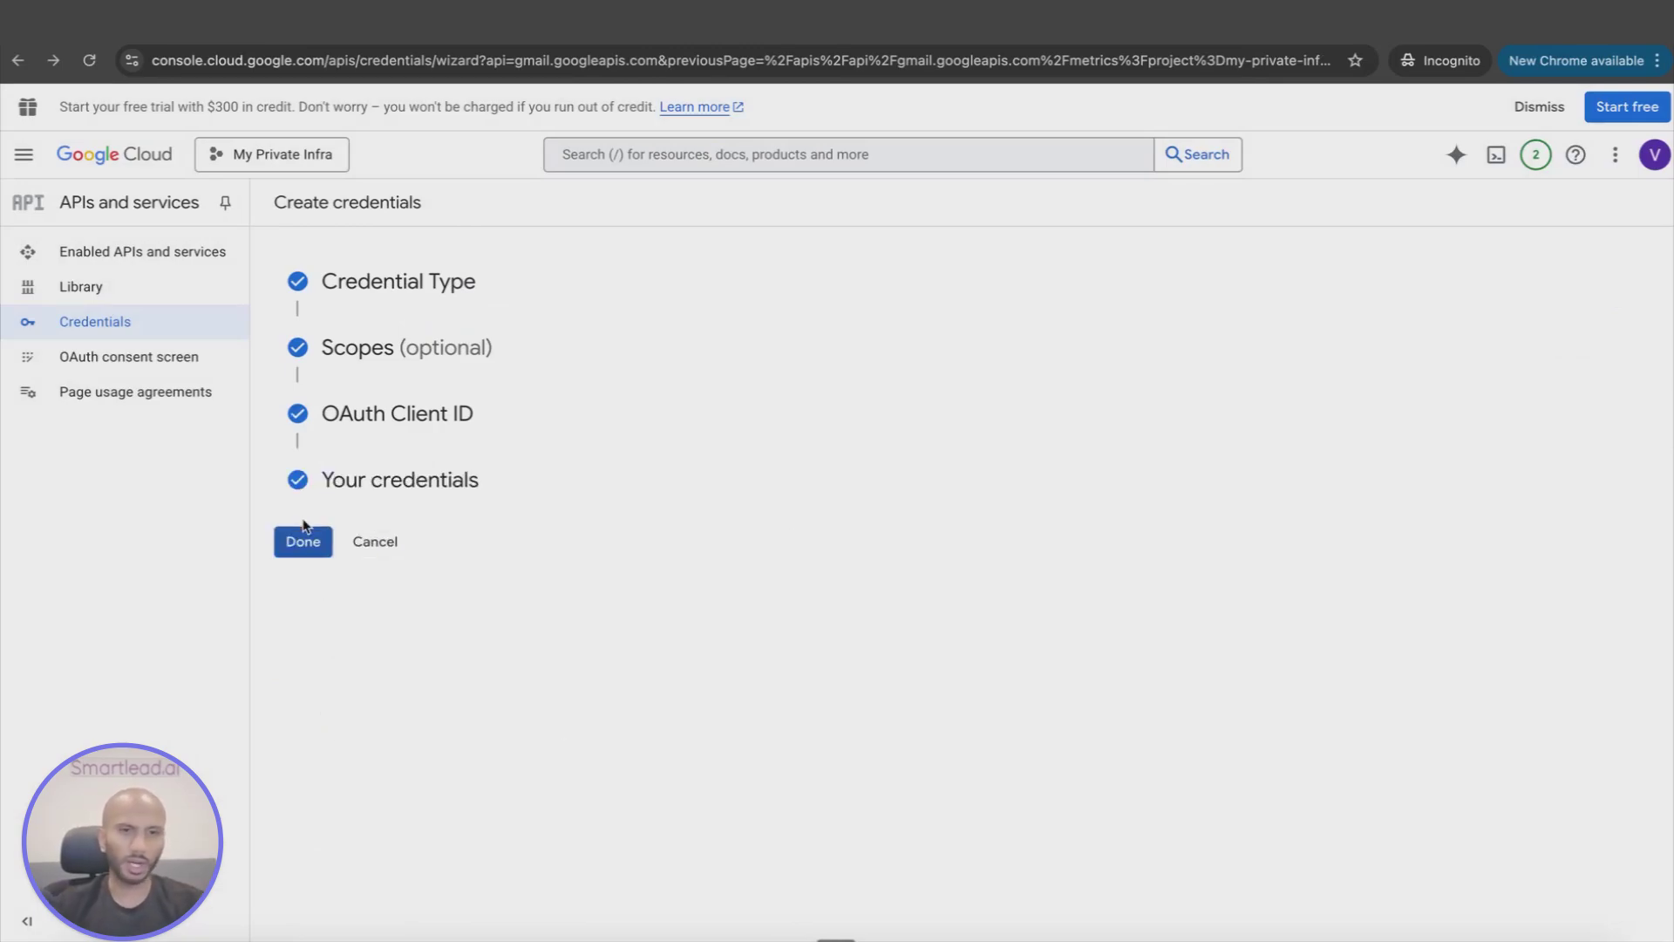
pyautogui.click(320, 547)
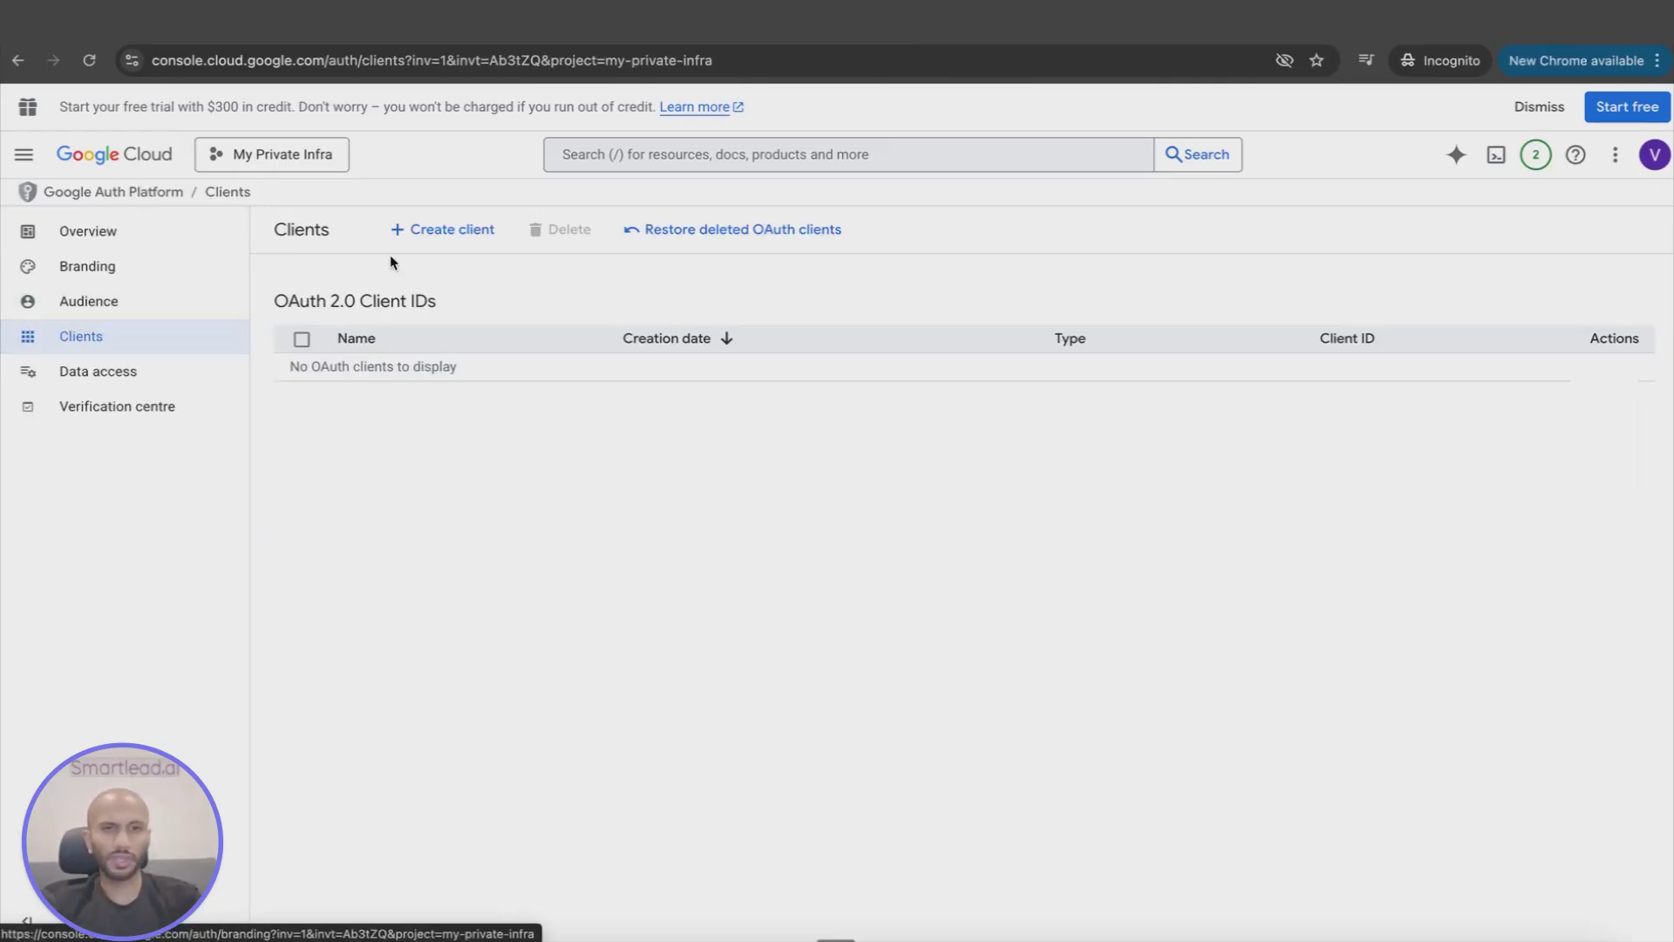
# - Start a Web application OAuth client named 'Smartlead Private Infra'
pyautogui.click(461, 229)
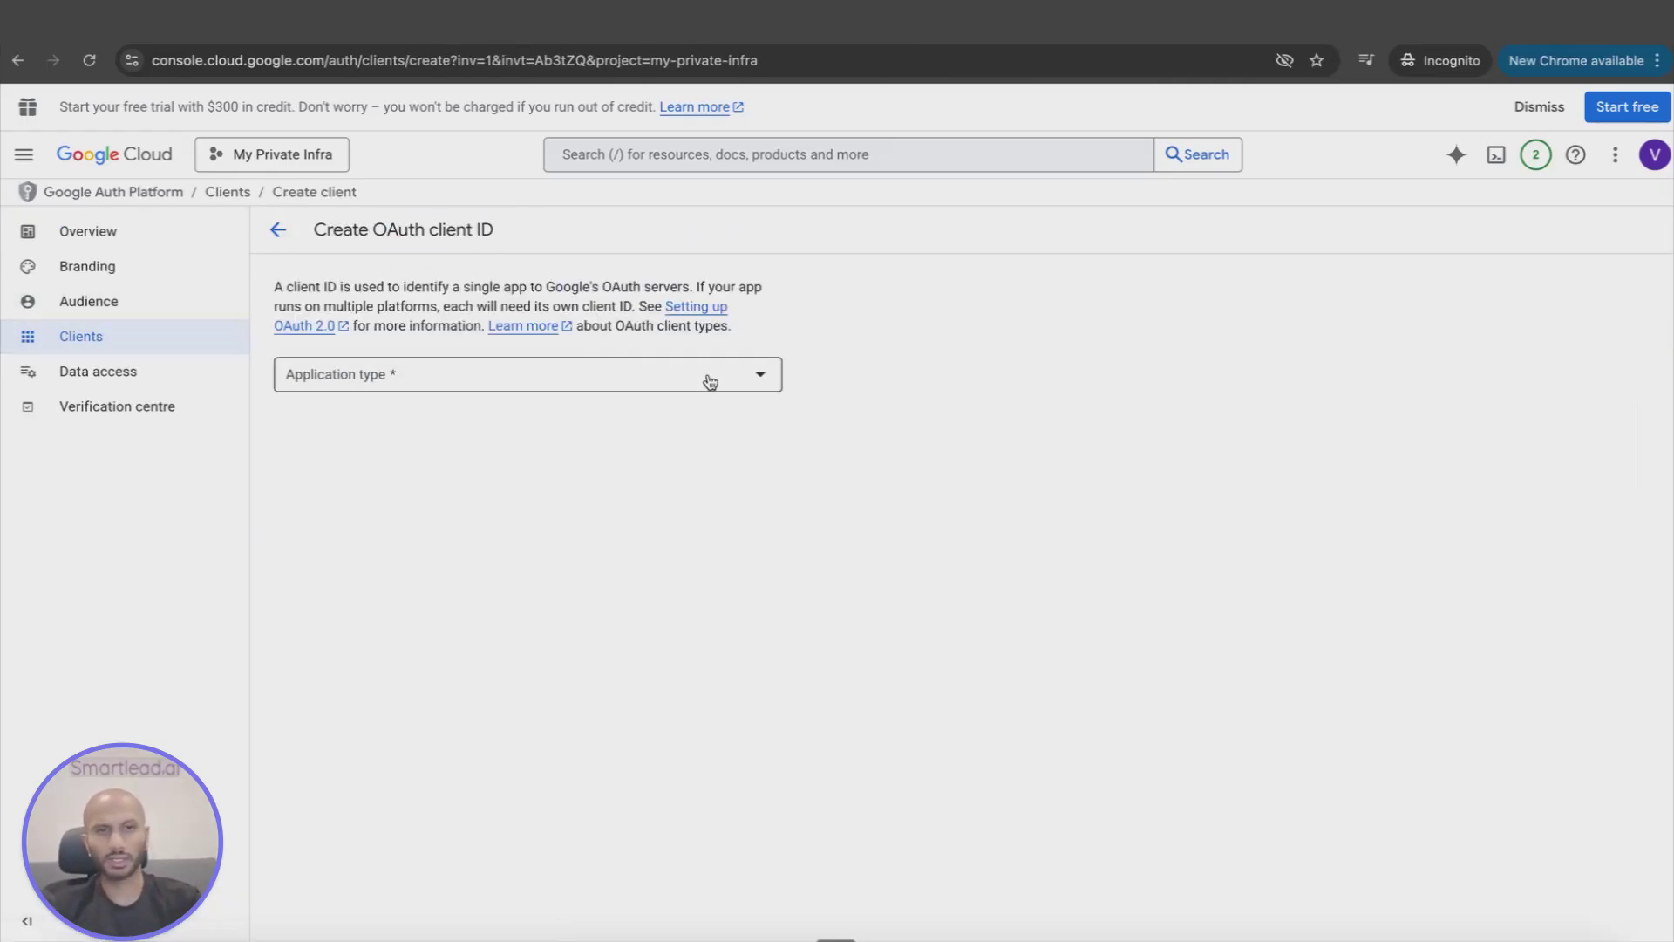
pyautogui.moveTo(362, 232); pyautogui.dragTo(540, 231)
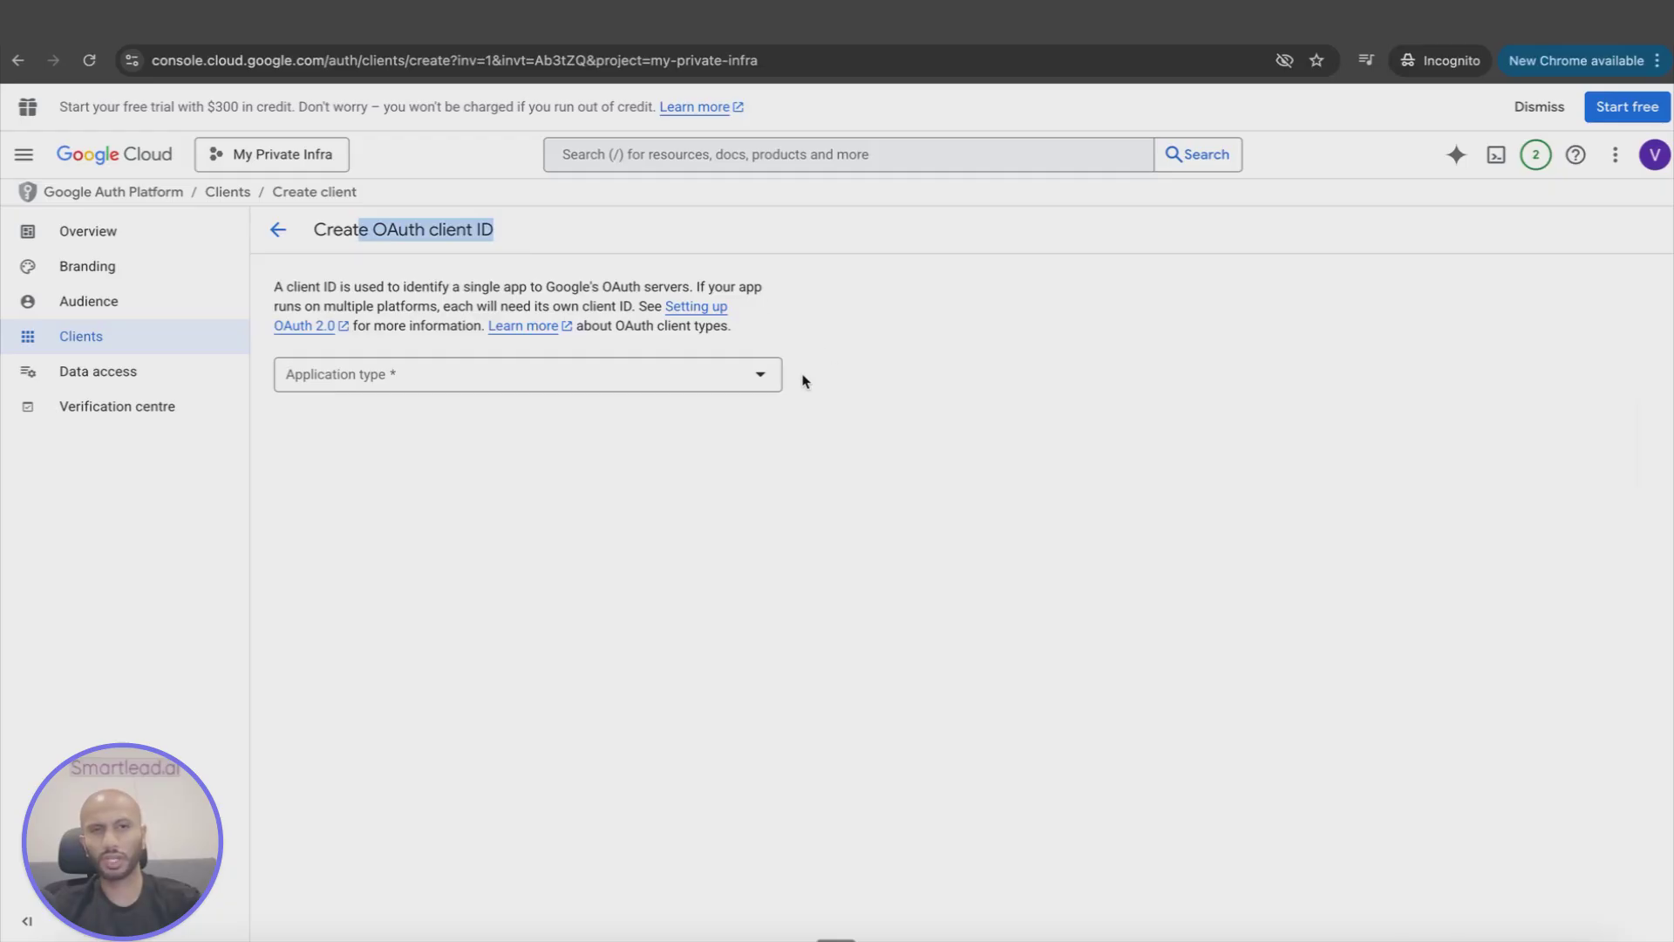
pyautogui.click(736, 388)
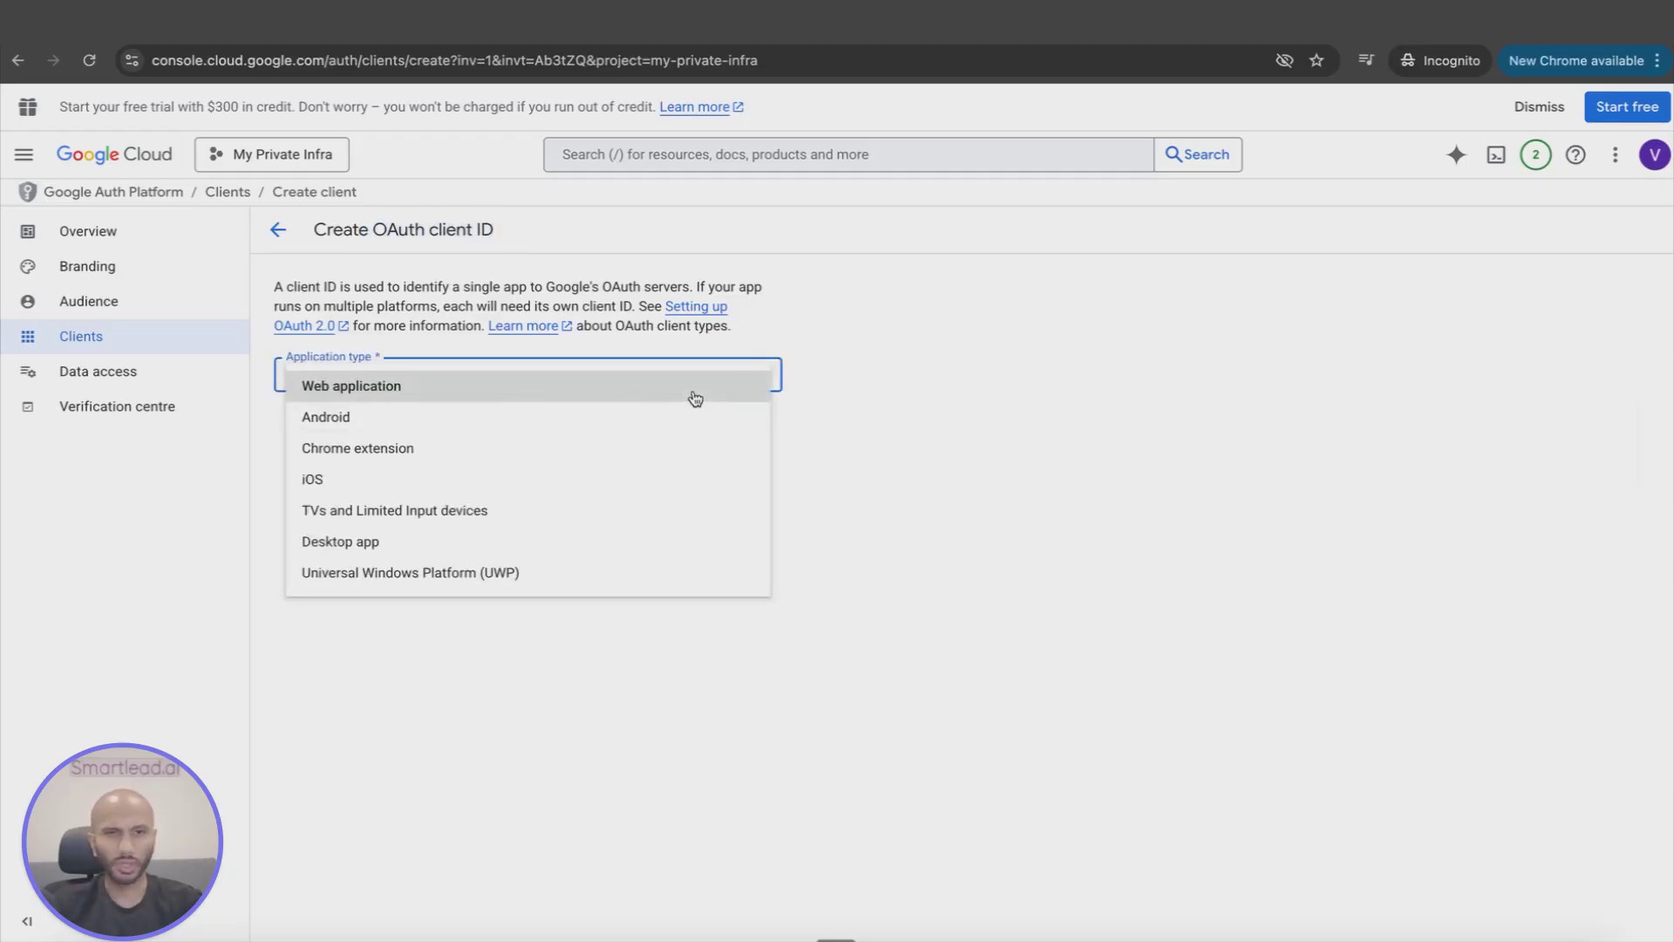
pyautogui.click(693, 392)
pyautogui.tripleClick(539, 431)
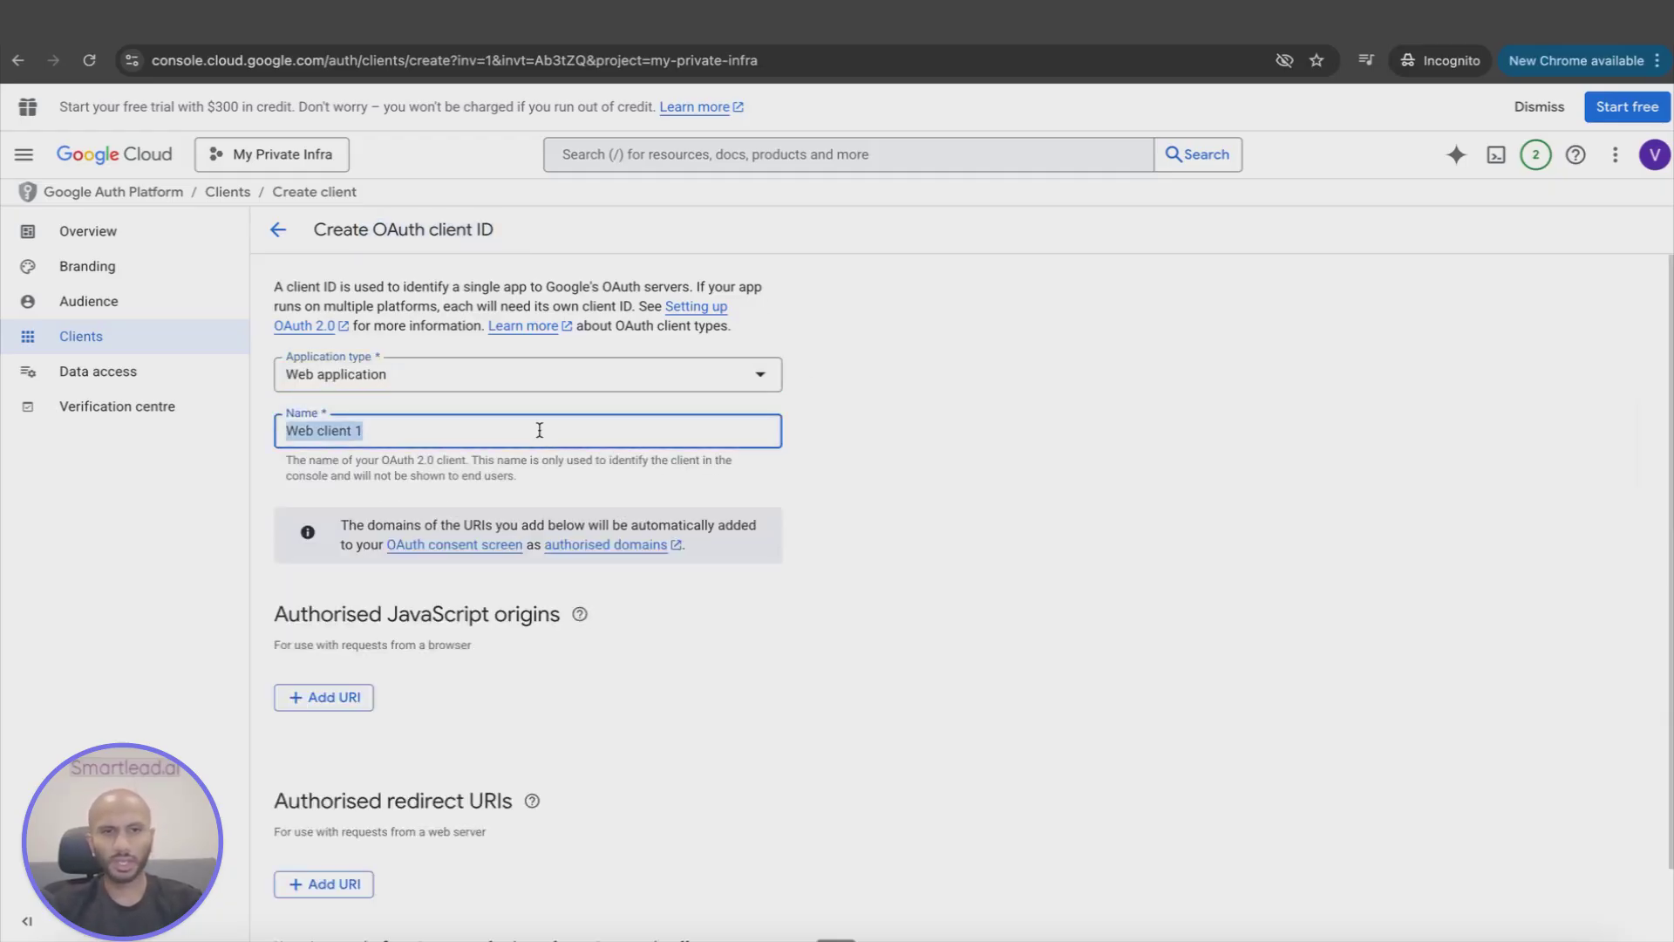
pyautogui.write('Smartlead Private')
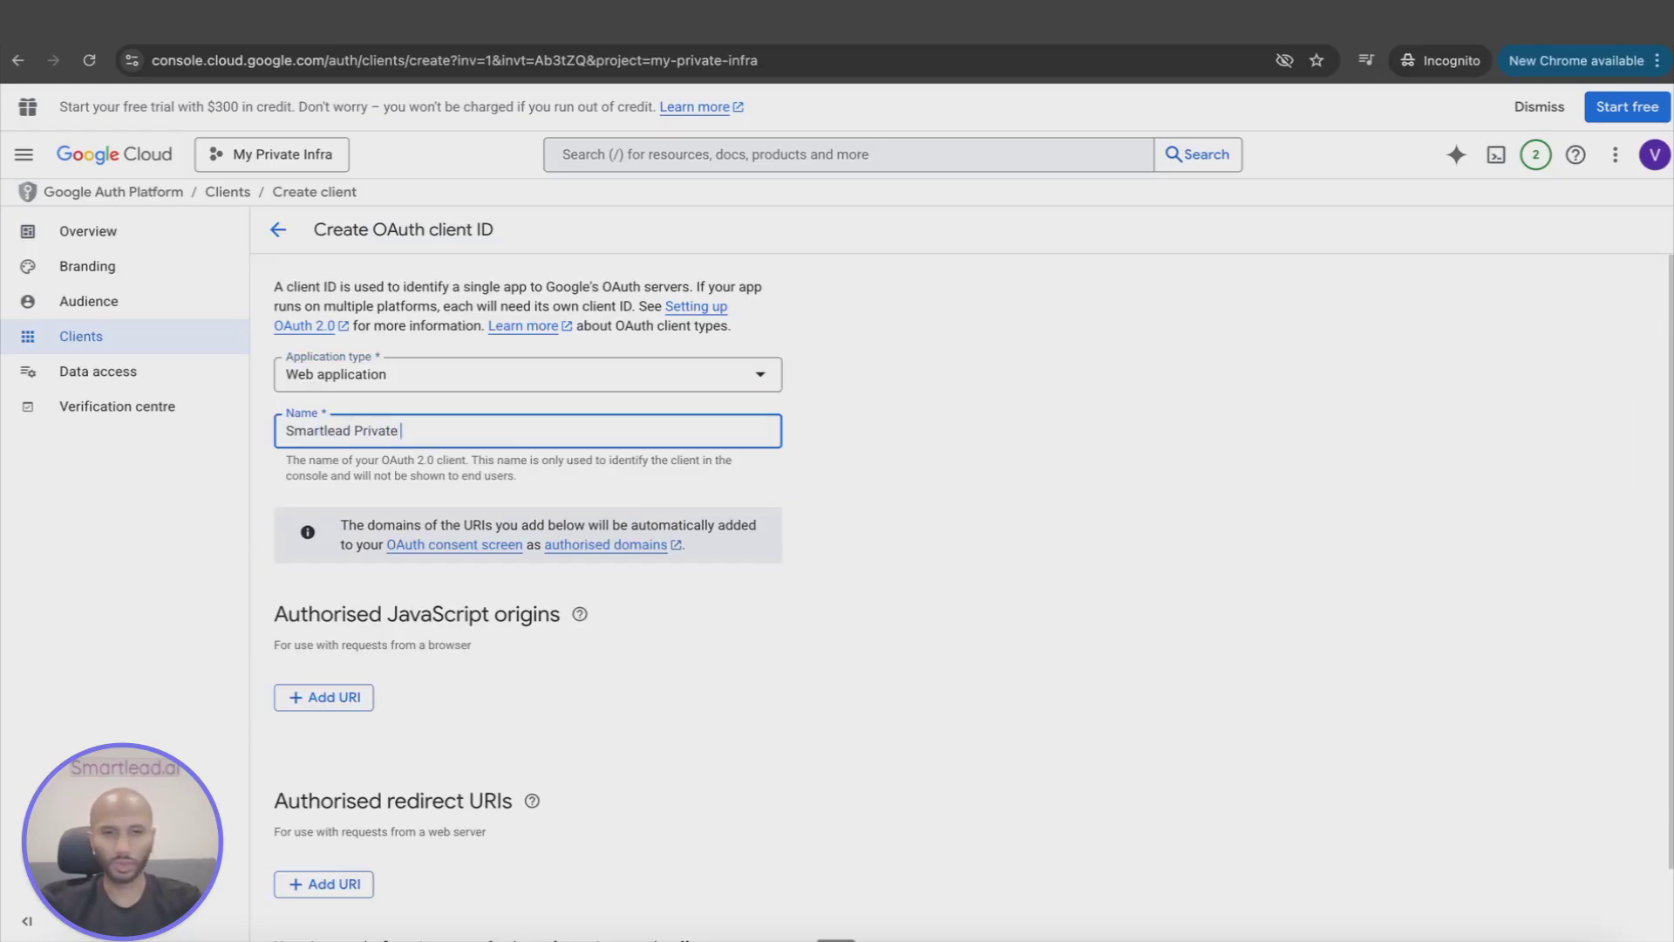
pyautogui.write('Infra')
# - Add two JavaScript origins and the pasted intellioauth Gmail callback URI, then create
pyautogui.click(330, 697)
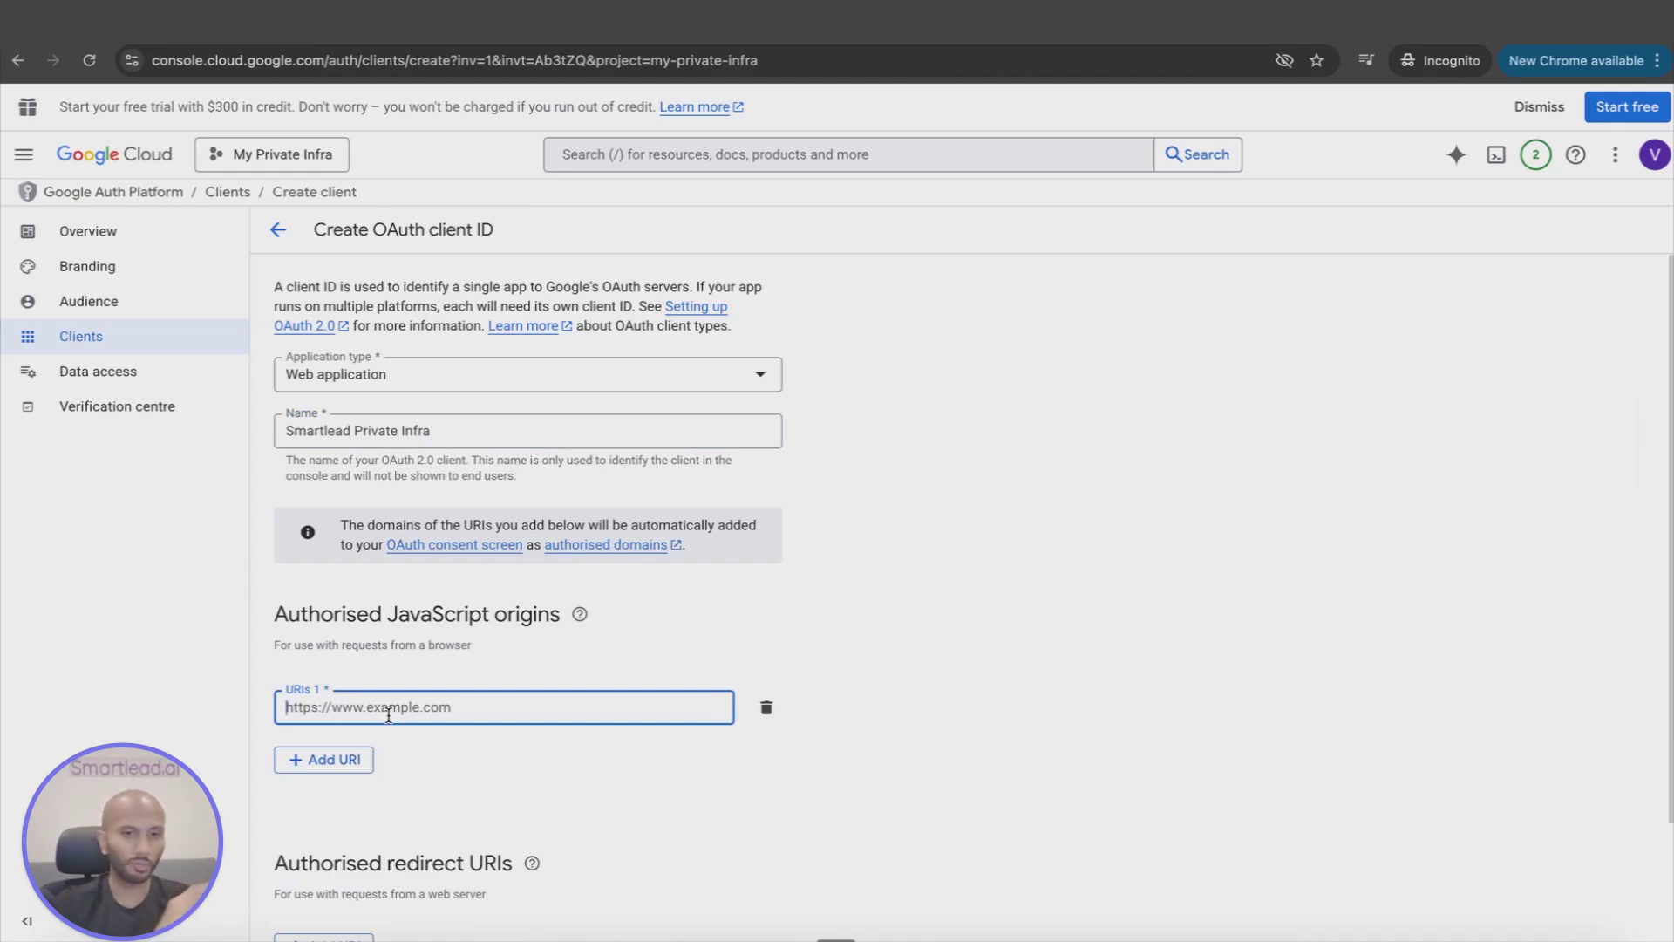
pyautogui.write('https://app.smartlead.ai')
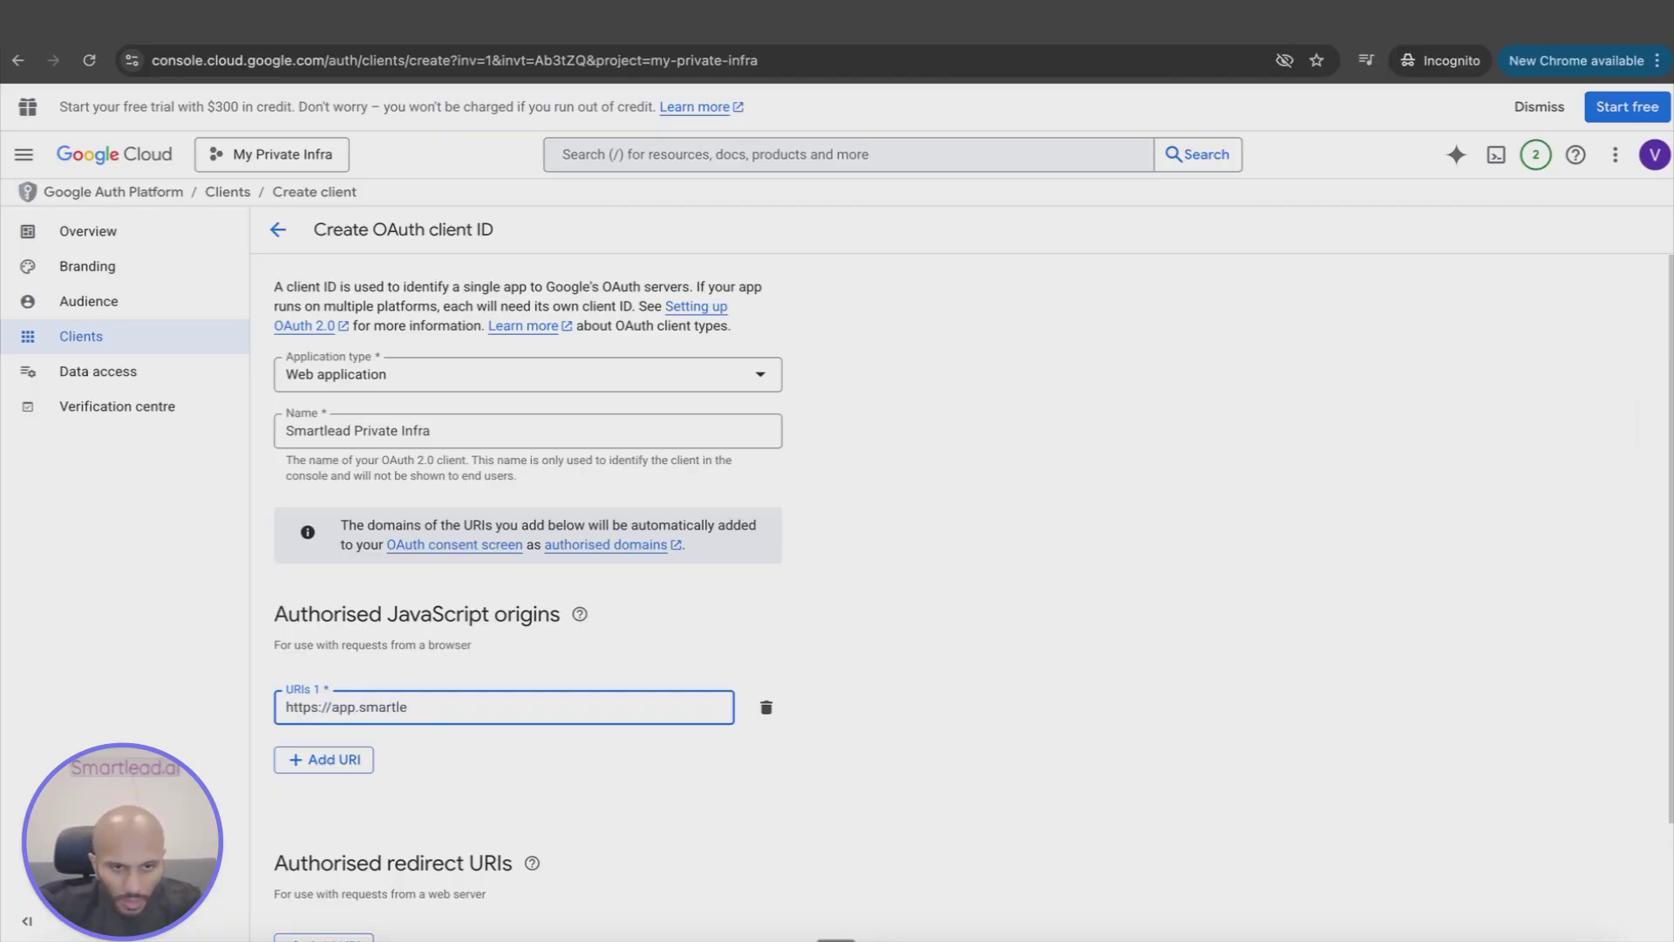
pyautogui.click(348, 758)
pyautogui.write('http://')
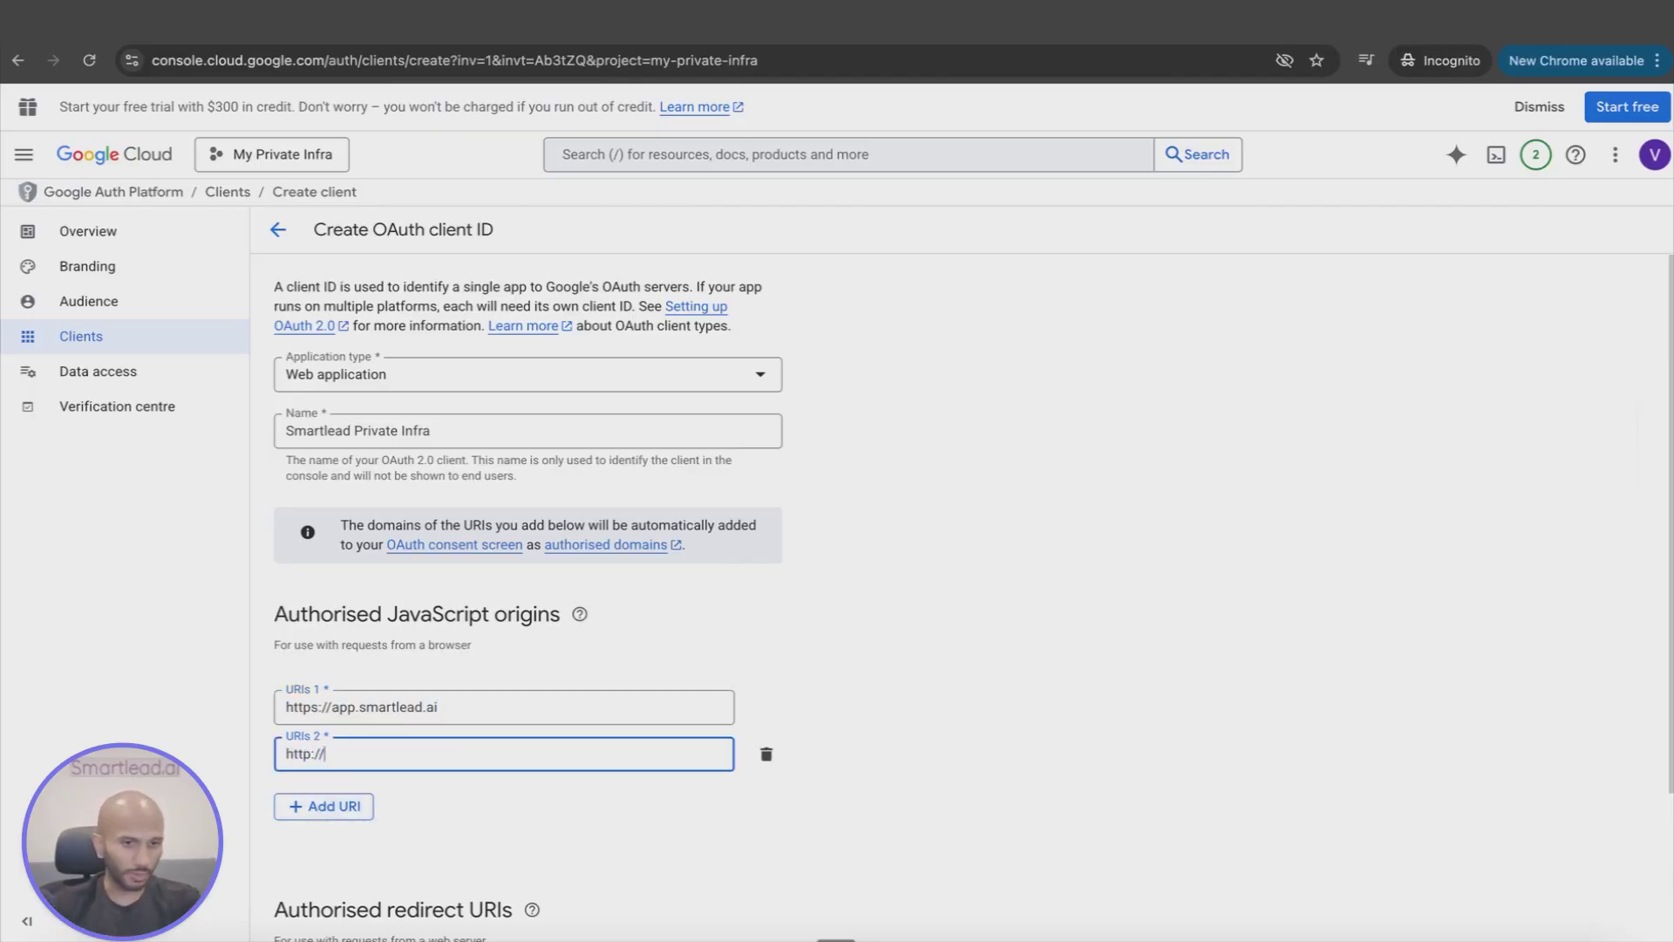
pyautogui.write('you')
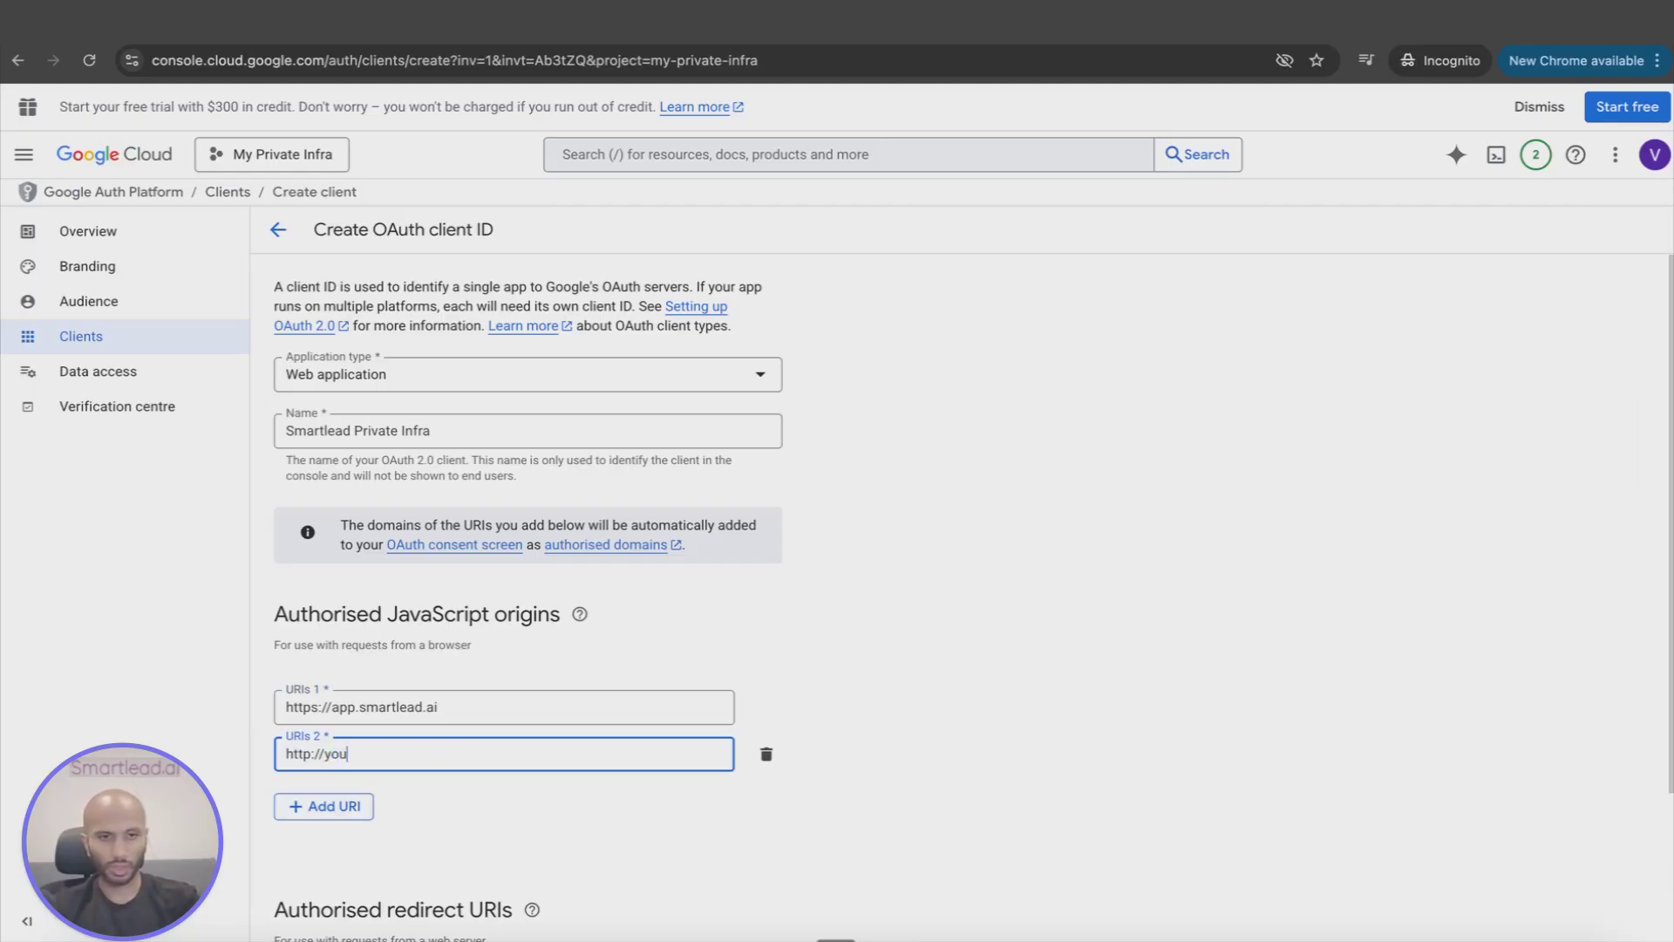
pyautogui.write('rapp.domain.com')
pyautogui.scroll(-3, 524, 801)
pyautogui.click(292, 800)
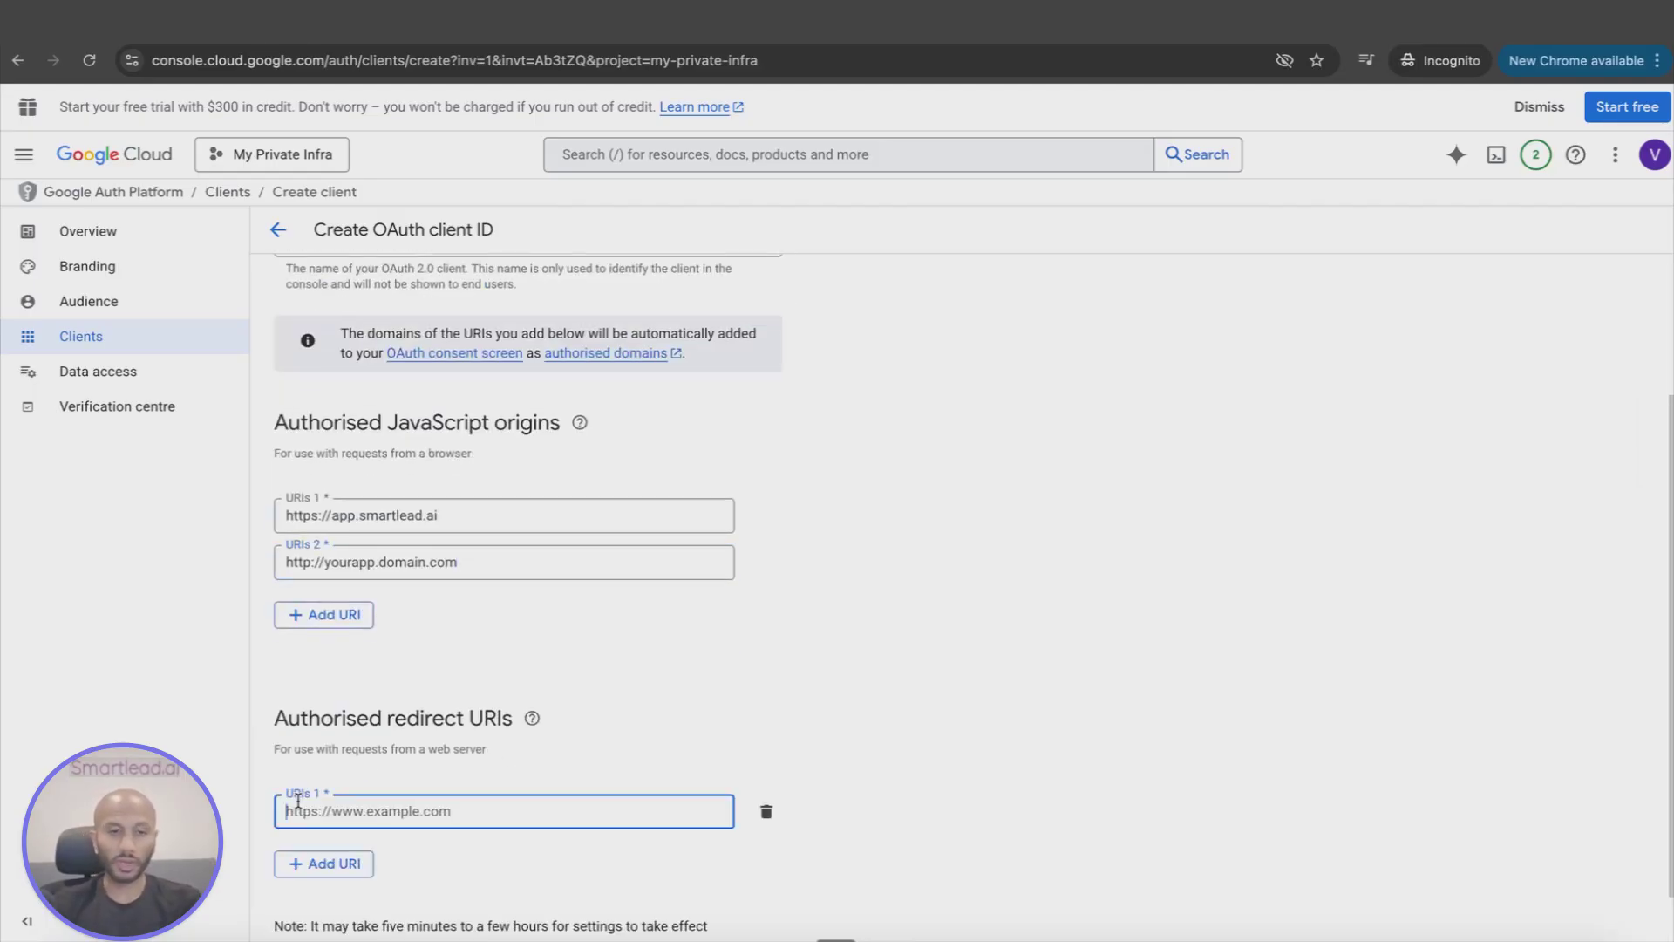
pyautogui.hotkey('alt', 'Tab')
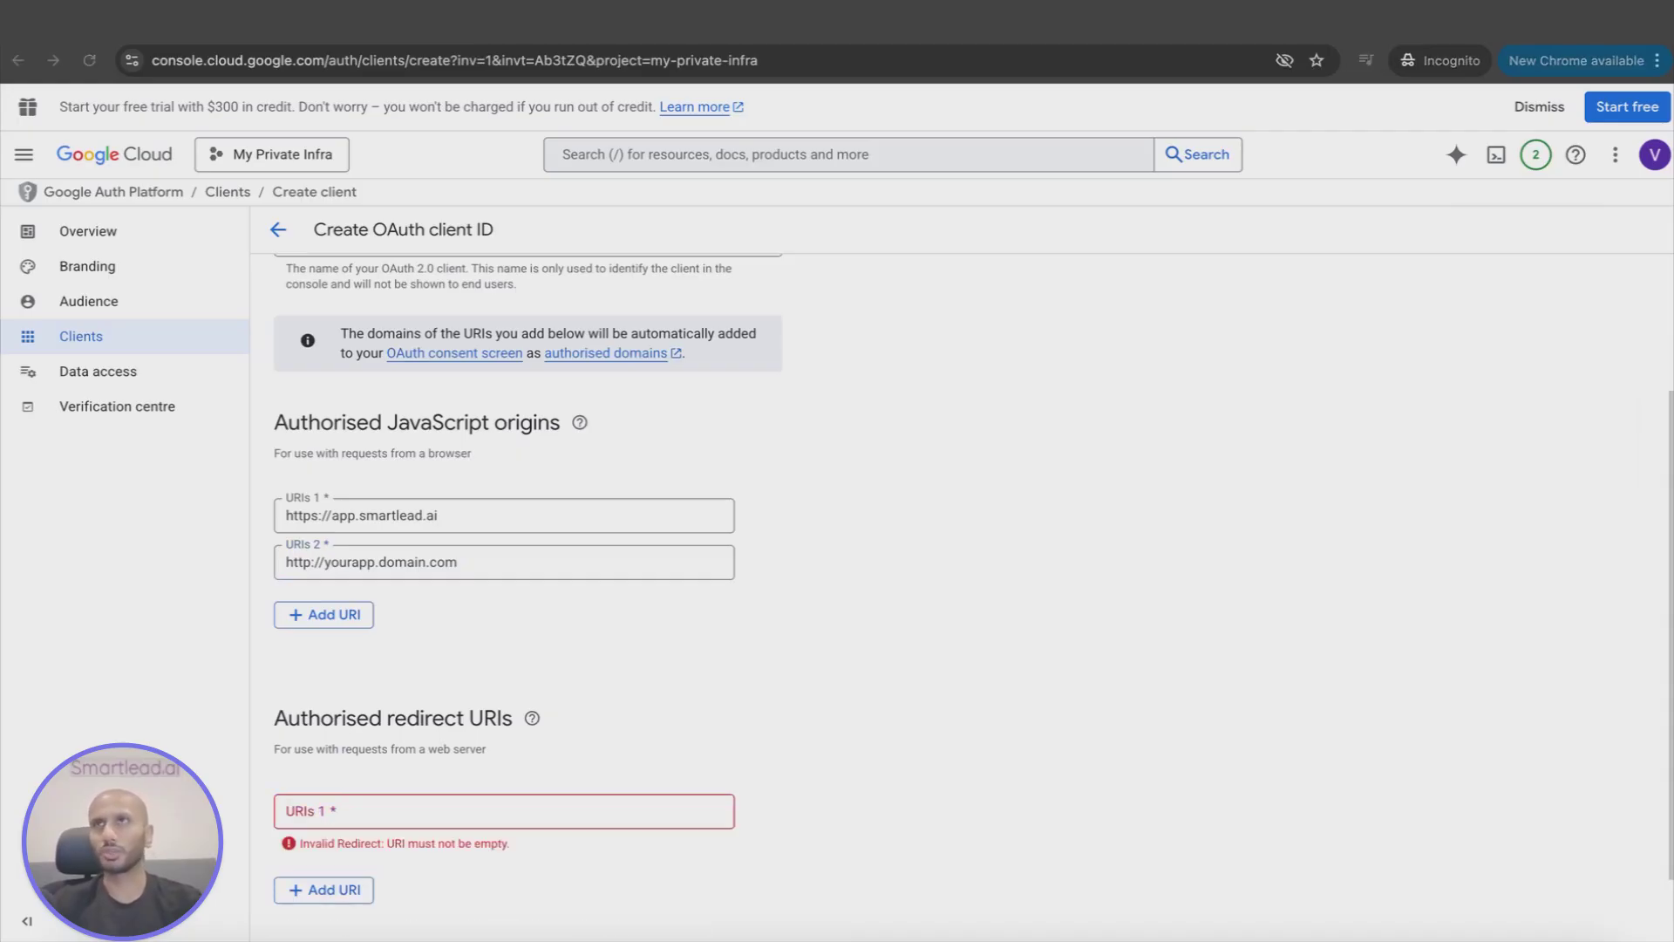
pyautogui.click(641, 801)
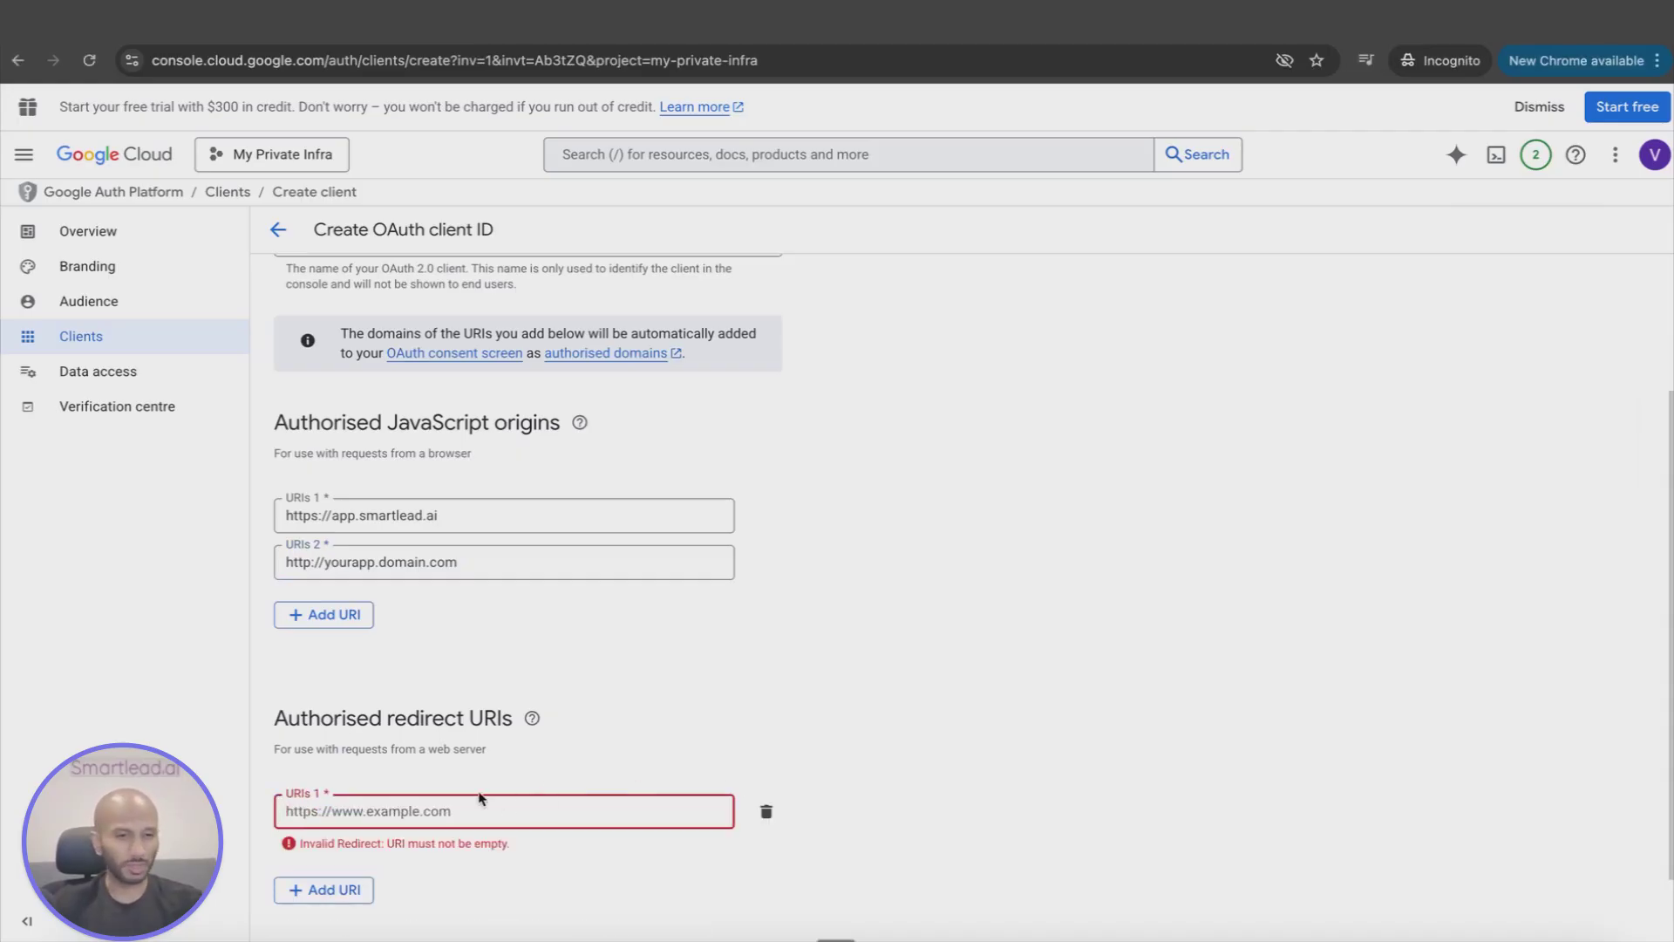
pyautogui.write('https://server.intellioauth.com/api/email-account/gmail/callback')
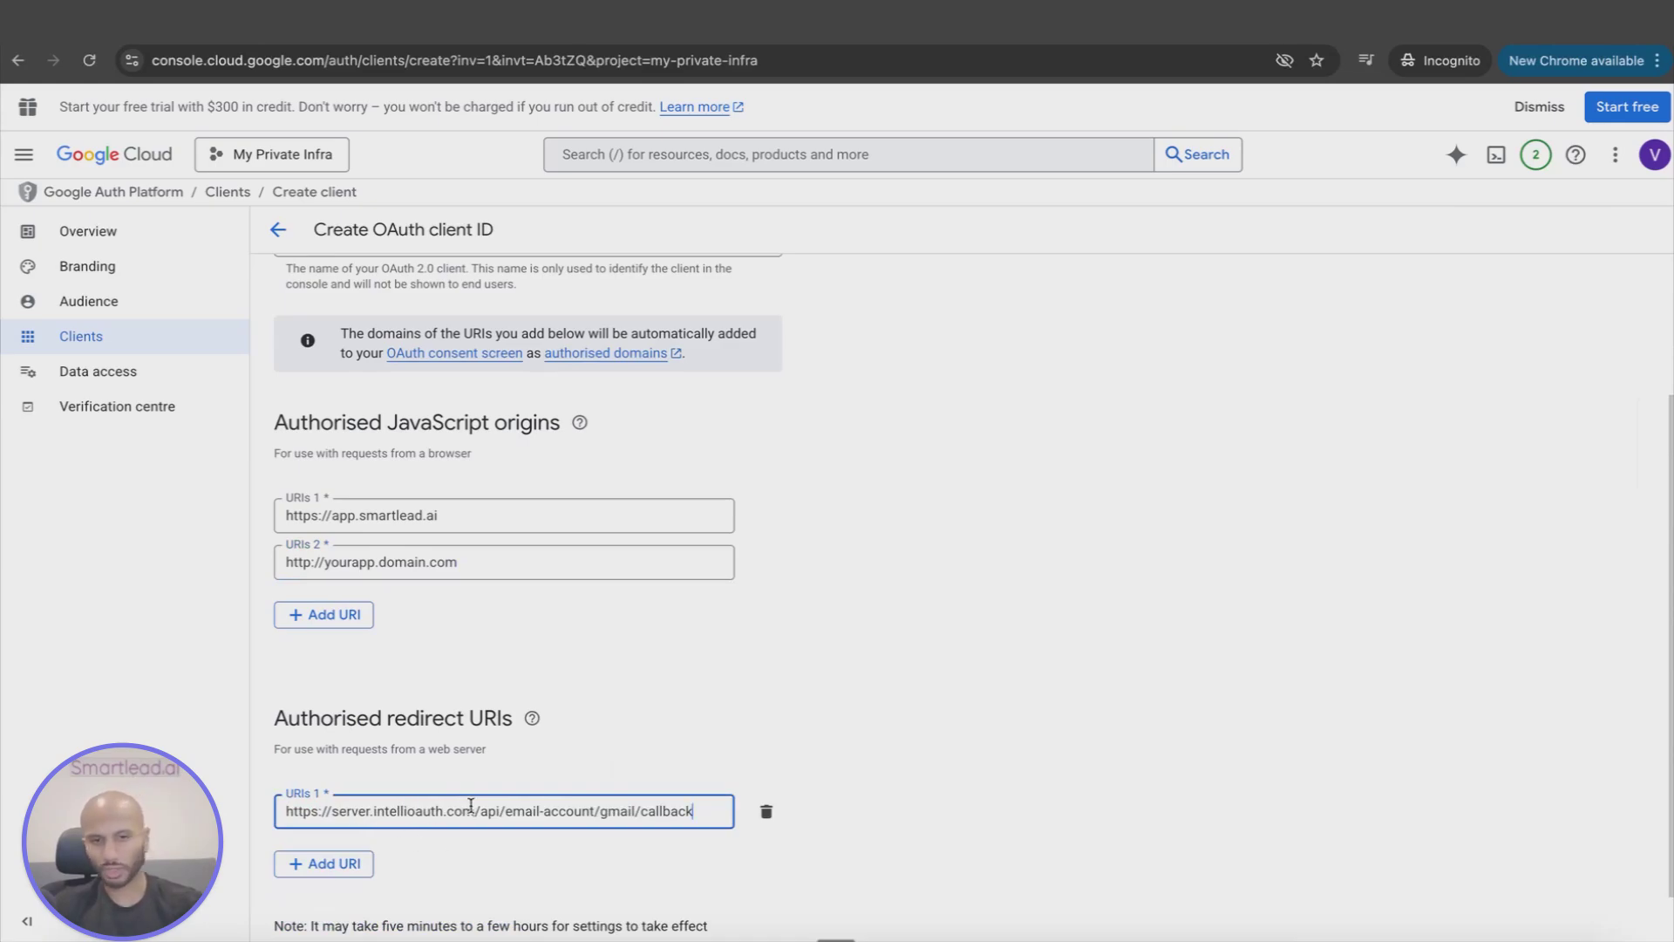
pyautogui.scroll(-1, 698, 831)
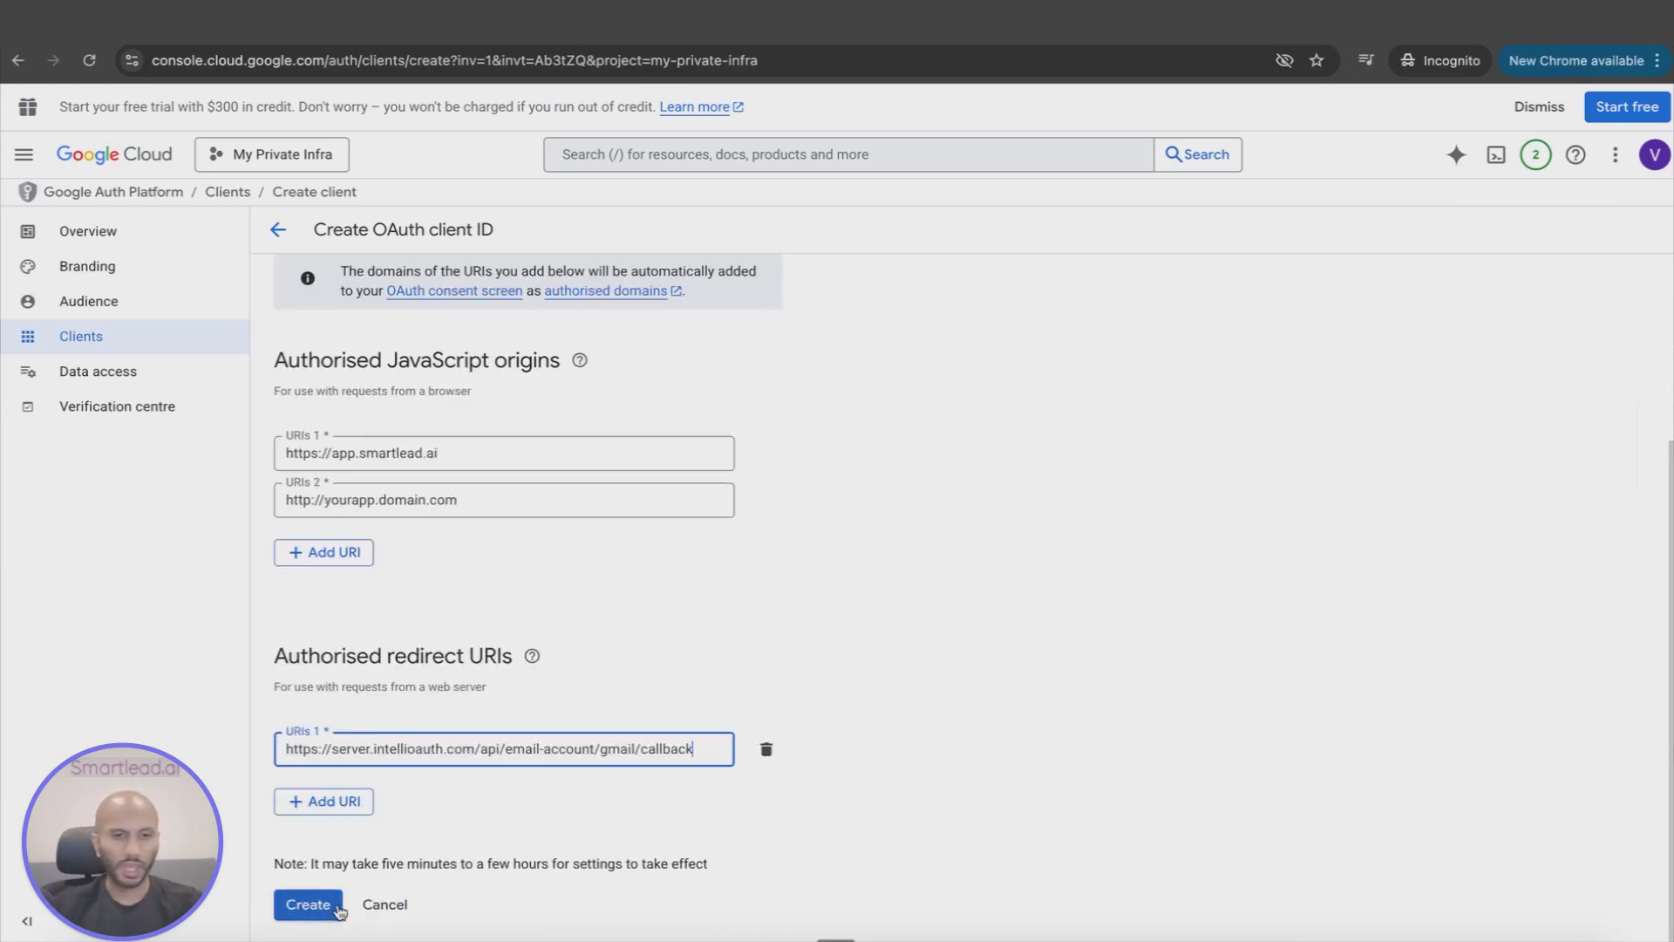
pyautogui.click(309, 905)
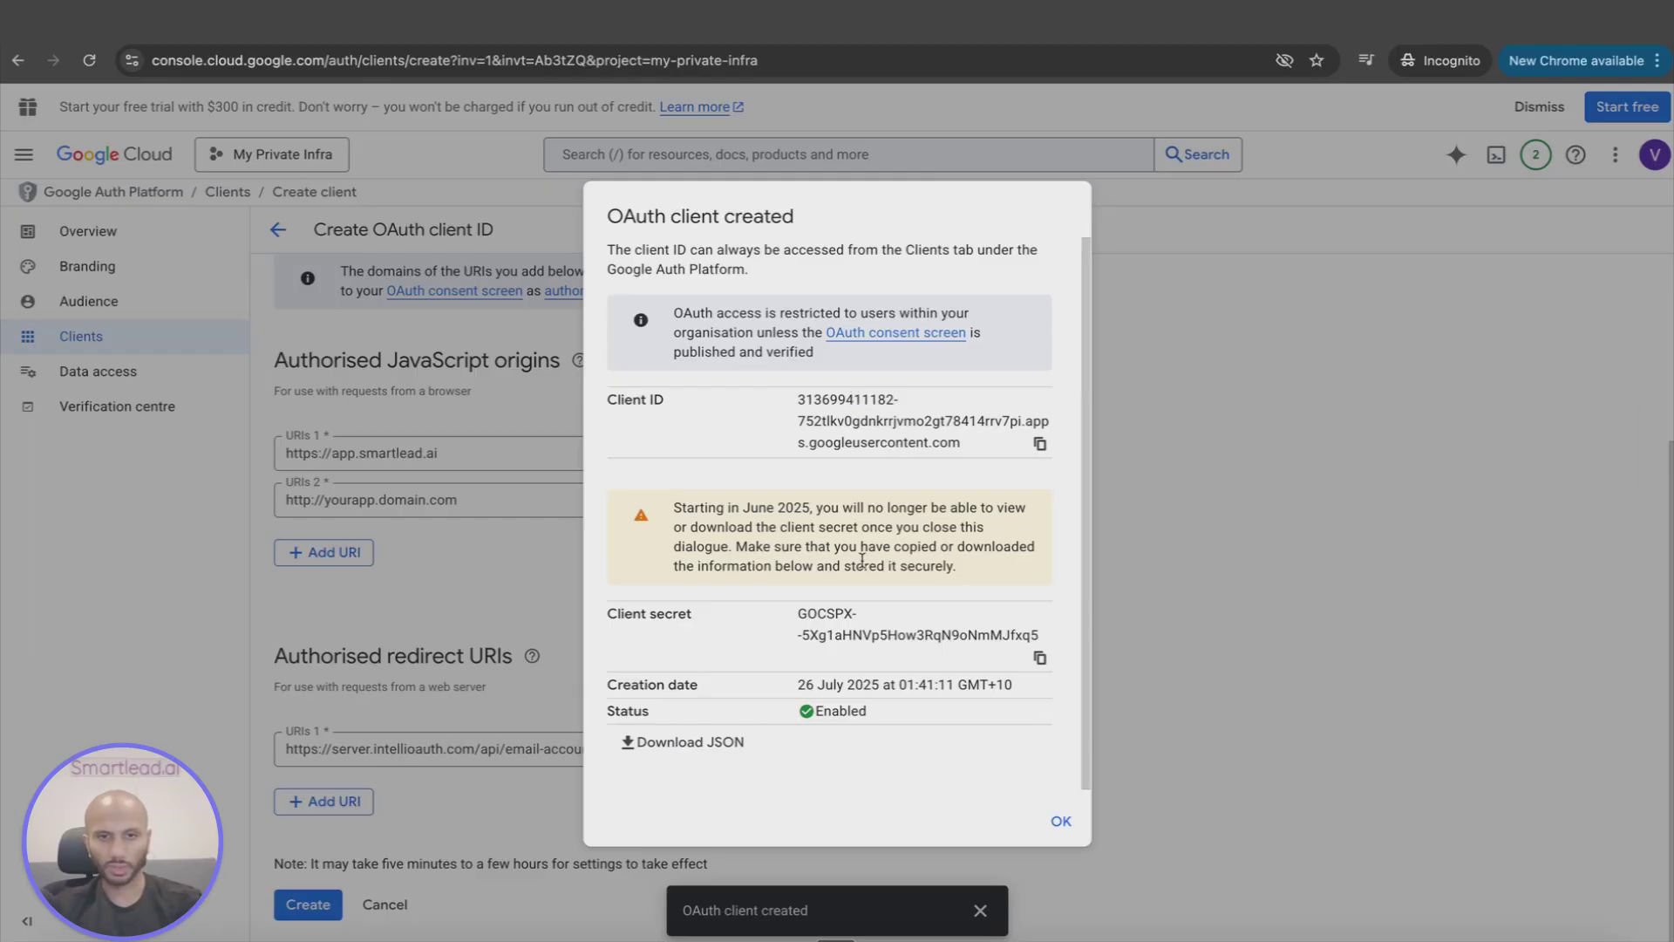
# - Review the new client's Client ID and Client secret in the 'OAuth client created' dialog
pyautogui.moveTo(683, 507); pyautogui.dragTo(944, 606)
pyautogui.click(902, 514)
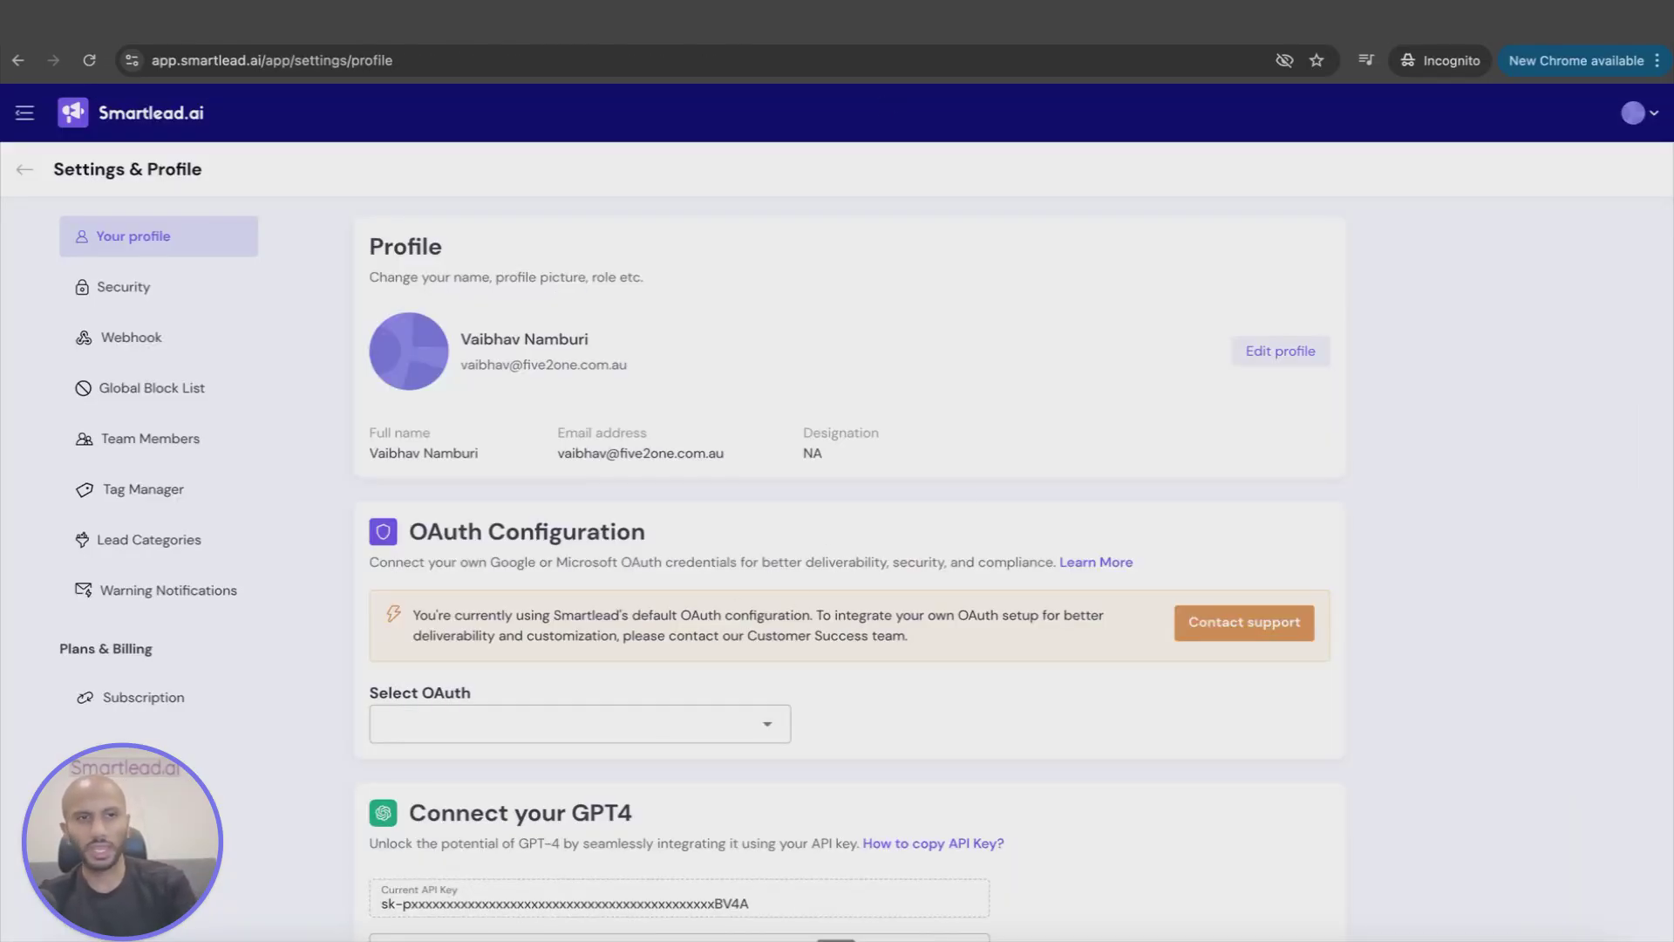
# - Go to Smartlead account settings and choose Google as the OAuth provider
pyautogui.click(1636, 113)
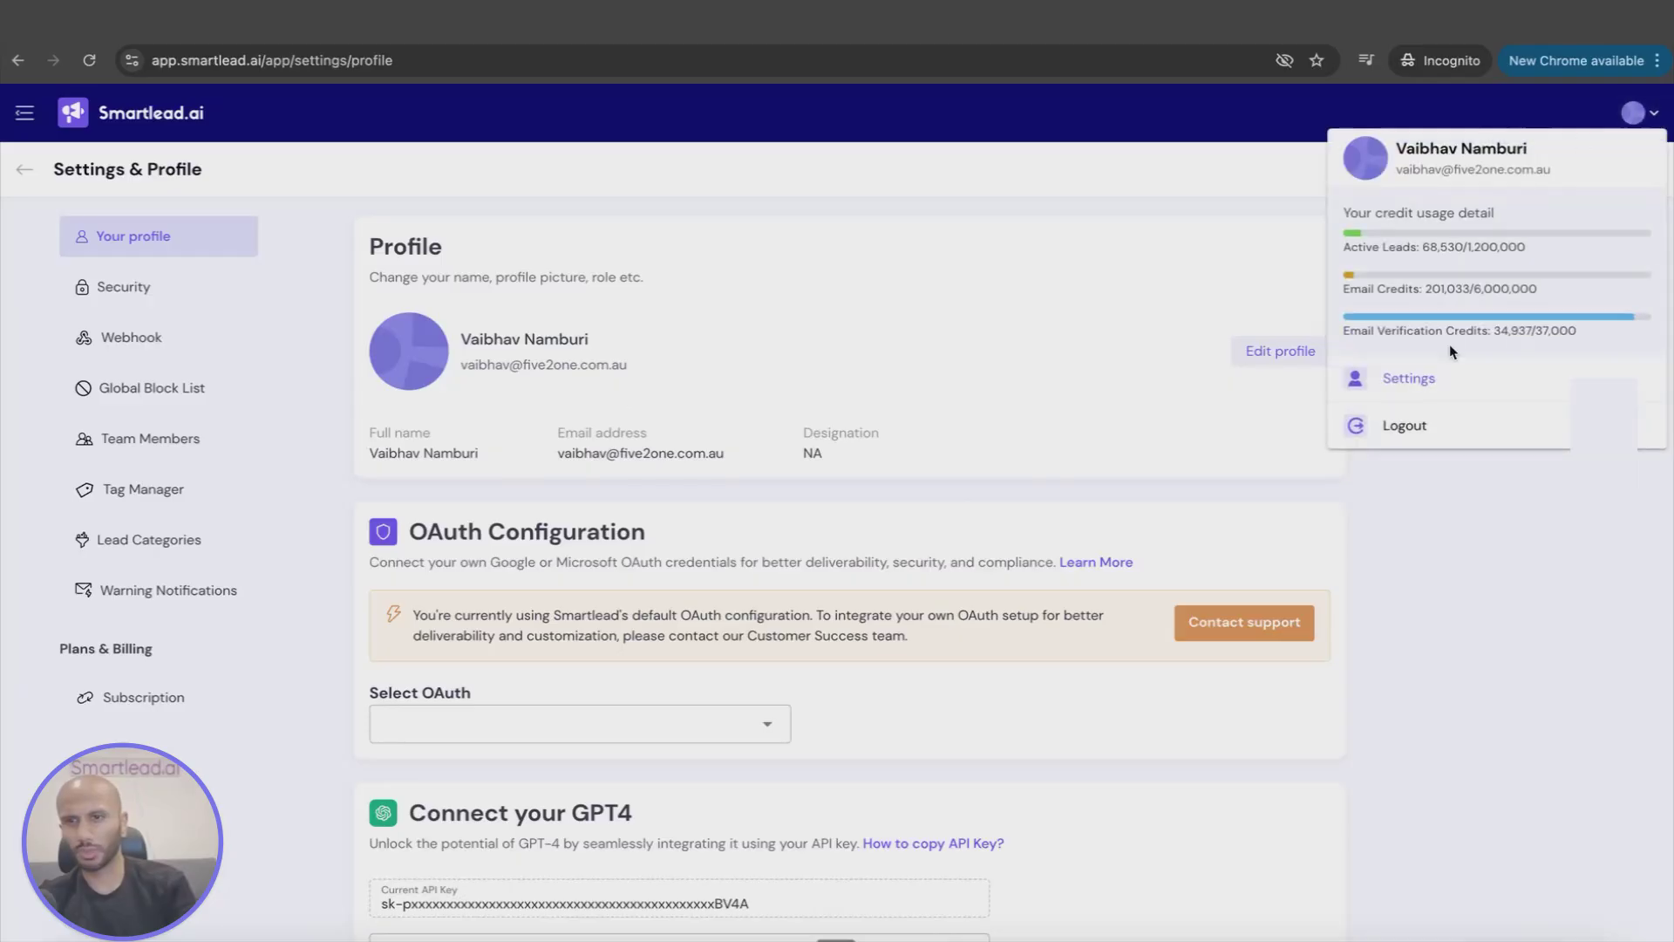
pyautogui.click(1394, 378)
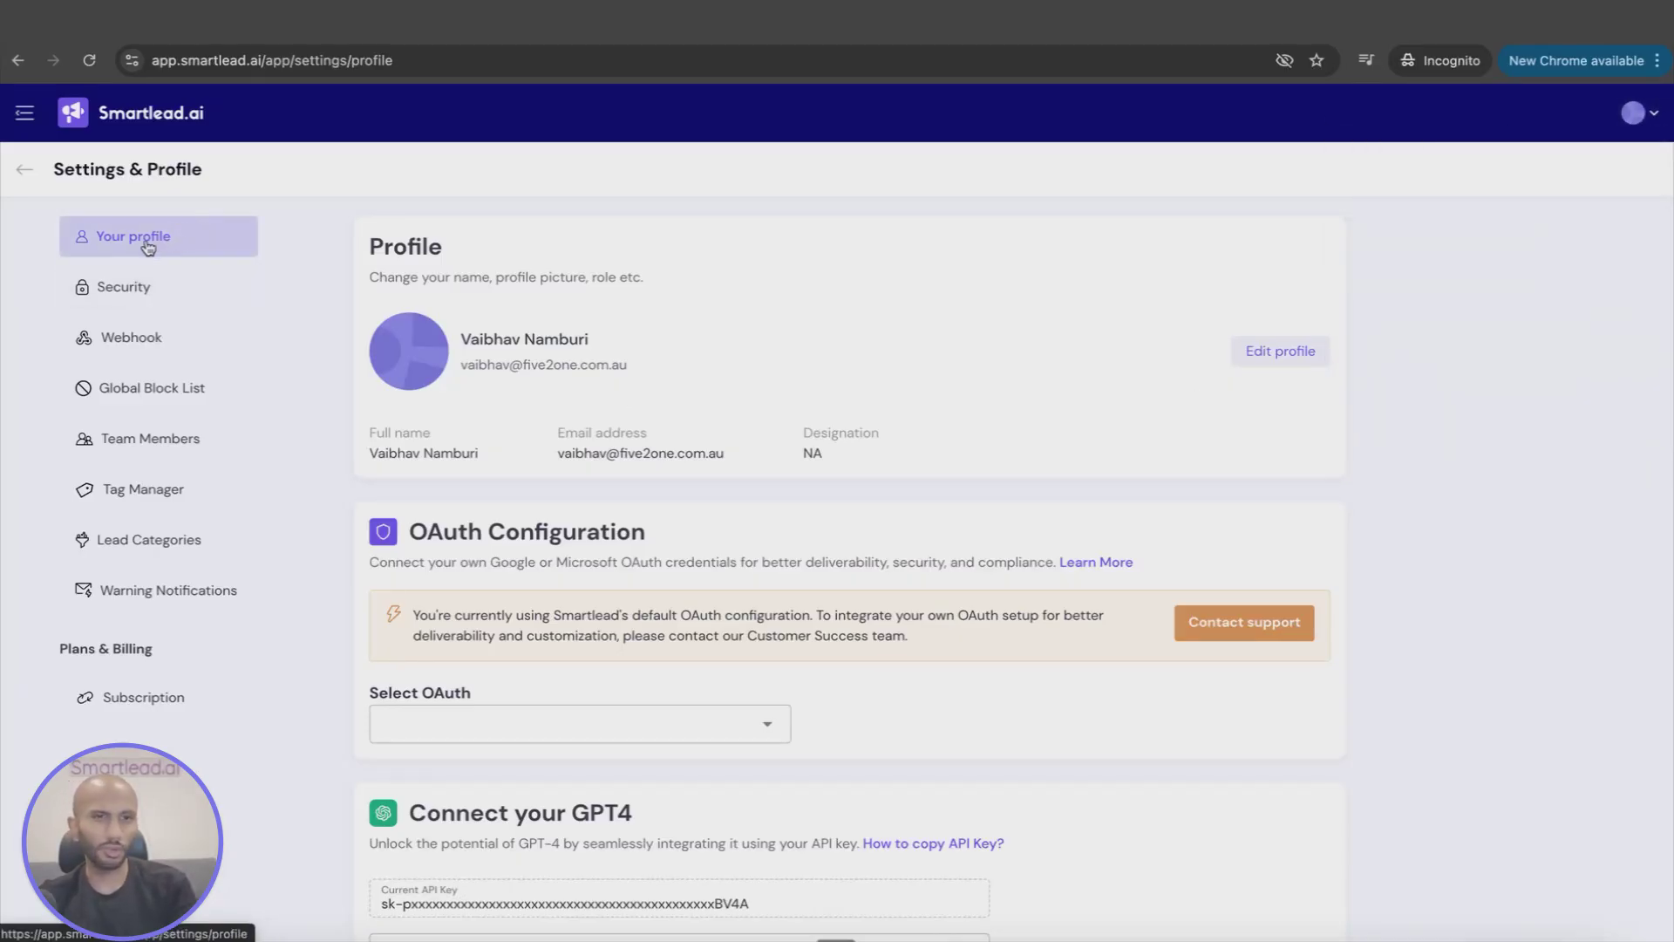
pyautogui.scroll(-1, 648, 439)
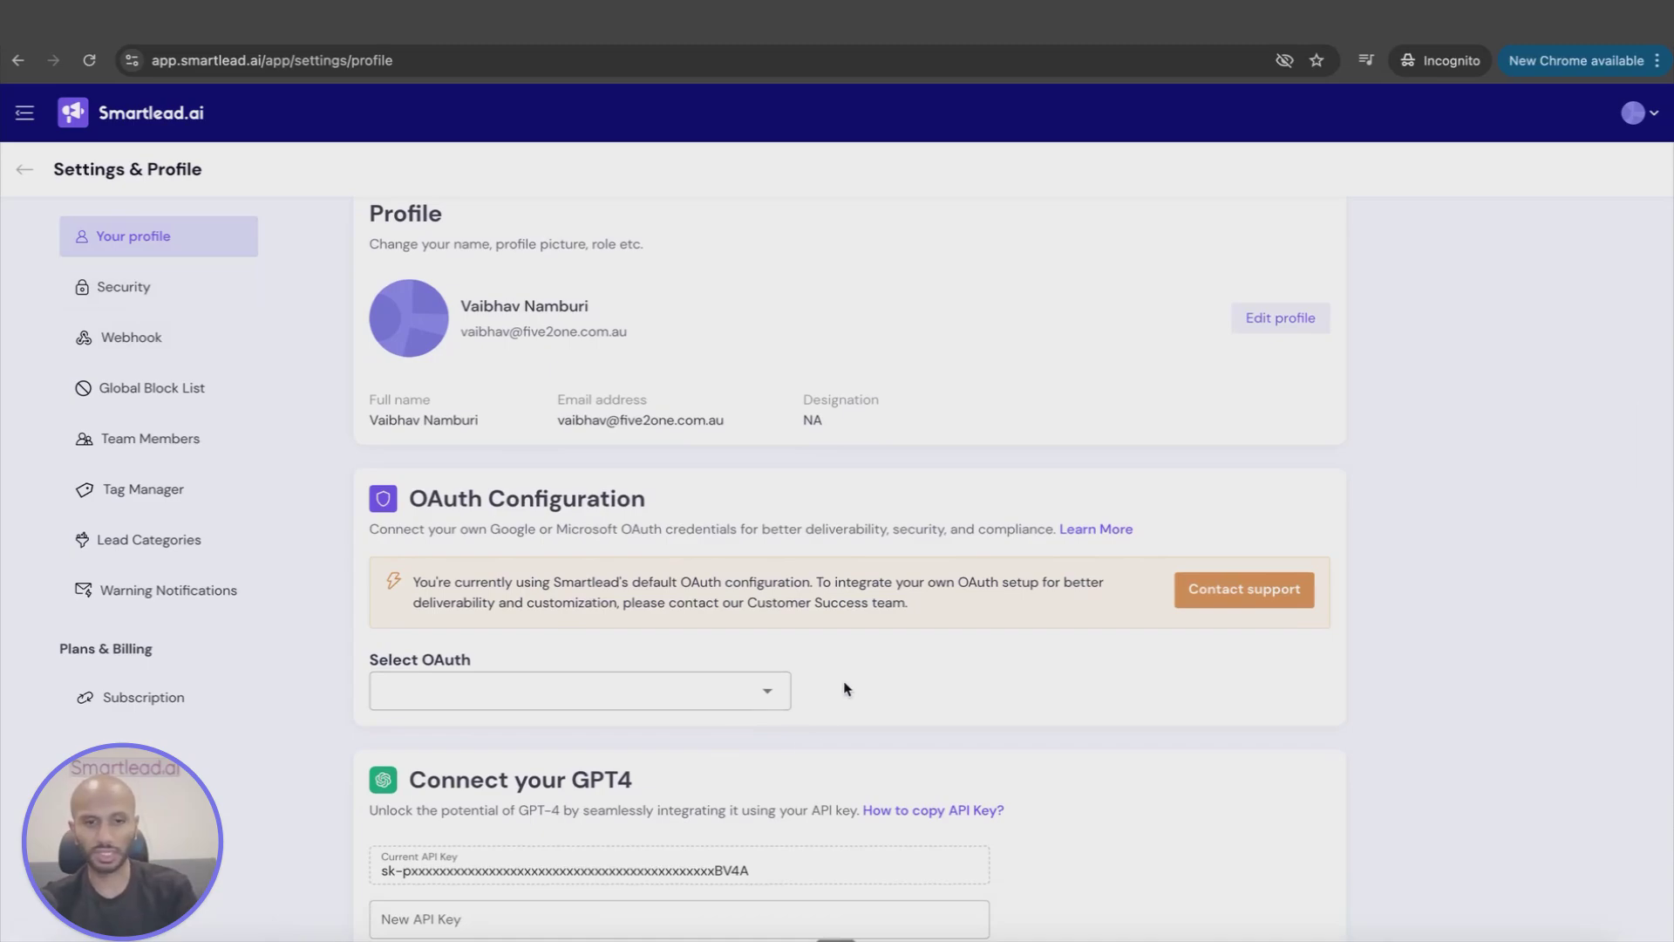
pyautogui.scroll(1, 837, 693)
pyautogui.click(744, 722)
pyautogui.click(615, 760)
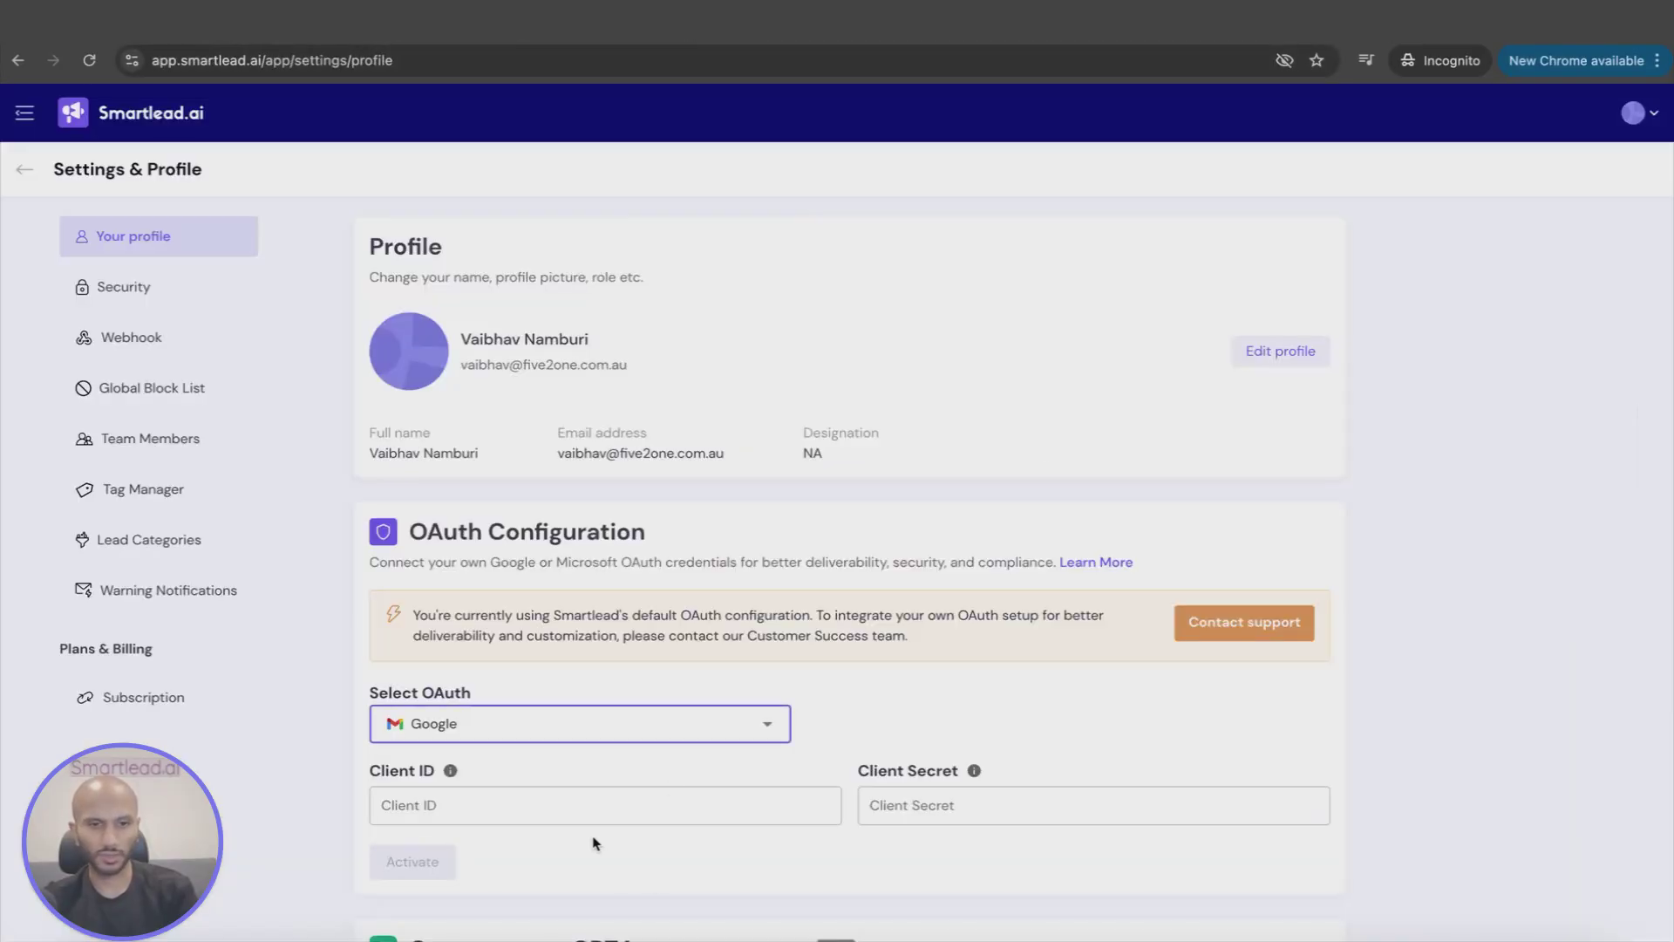
# - Paste the Google client ID and GOCSPX client secret, then activate them
pyautogui.click(583, 808)
pyautogui.hotkey('ctrl', 'v')
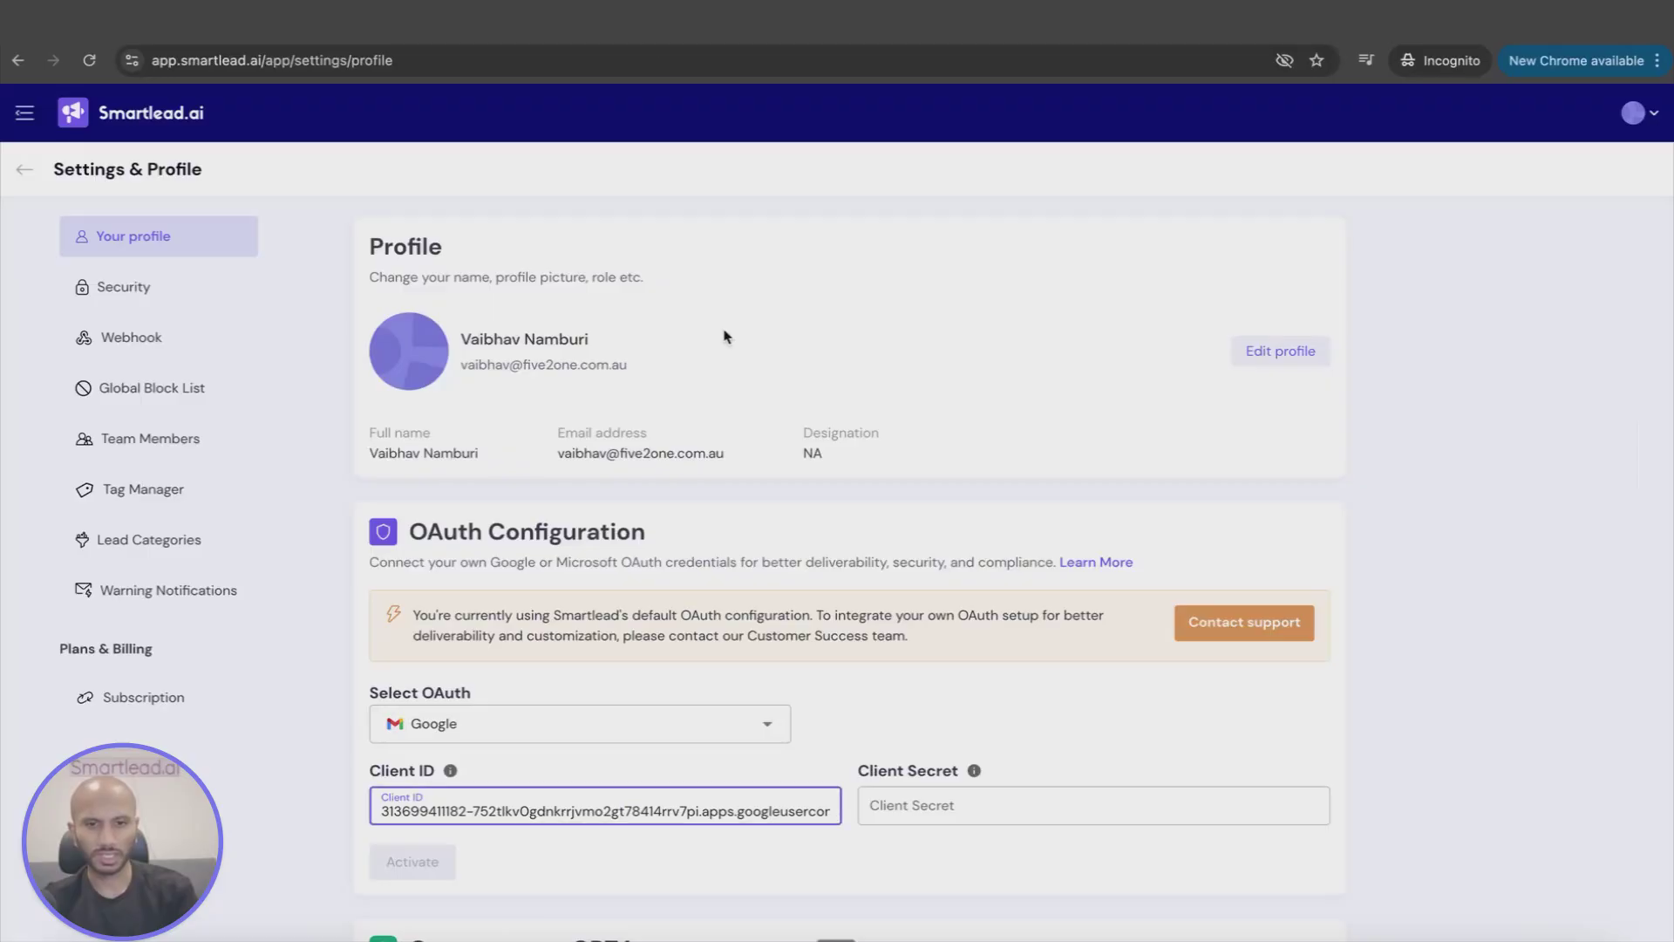
pyautogui.click(932, 807)
pyautogui.hotkey('ctrl', 'v')
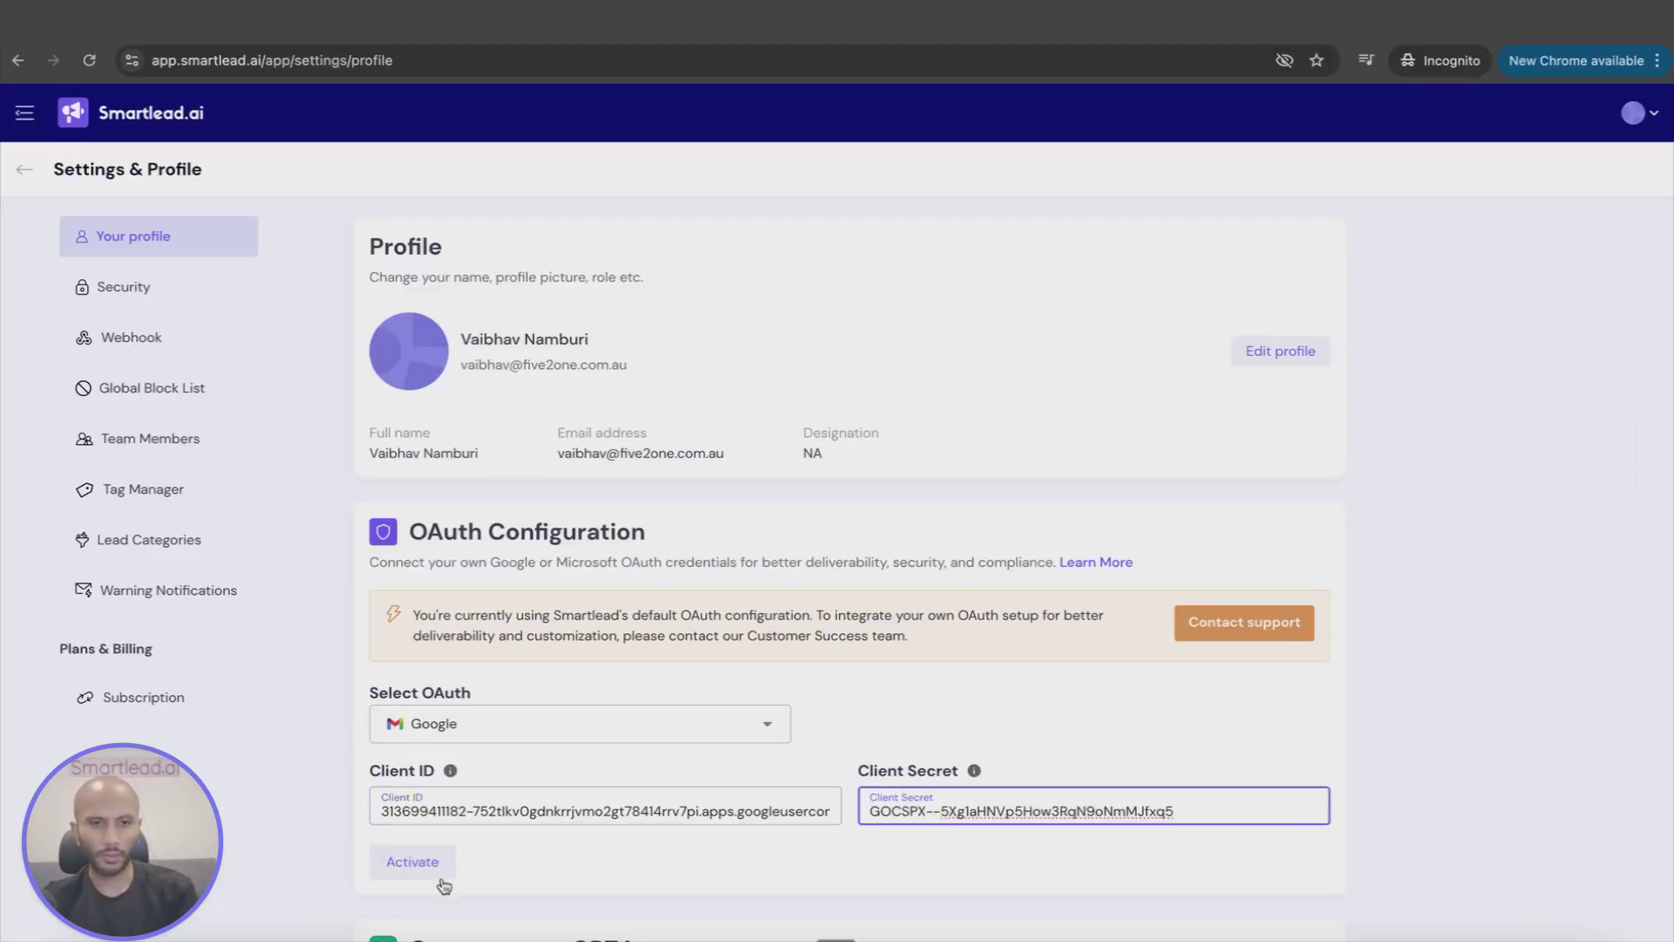
pyautogui.click(422, 869)
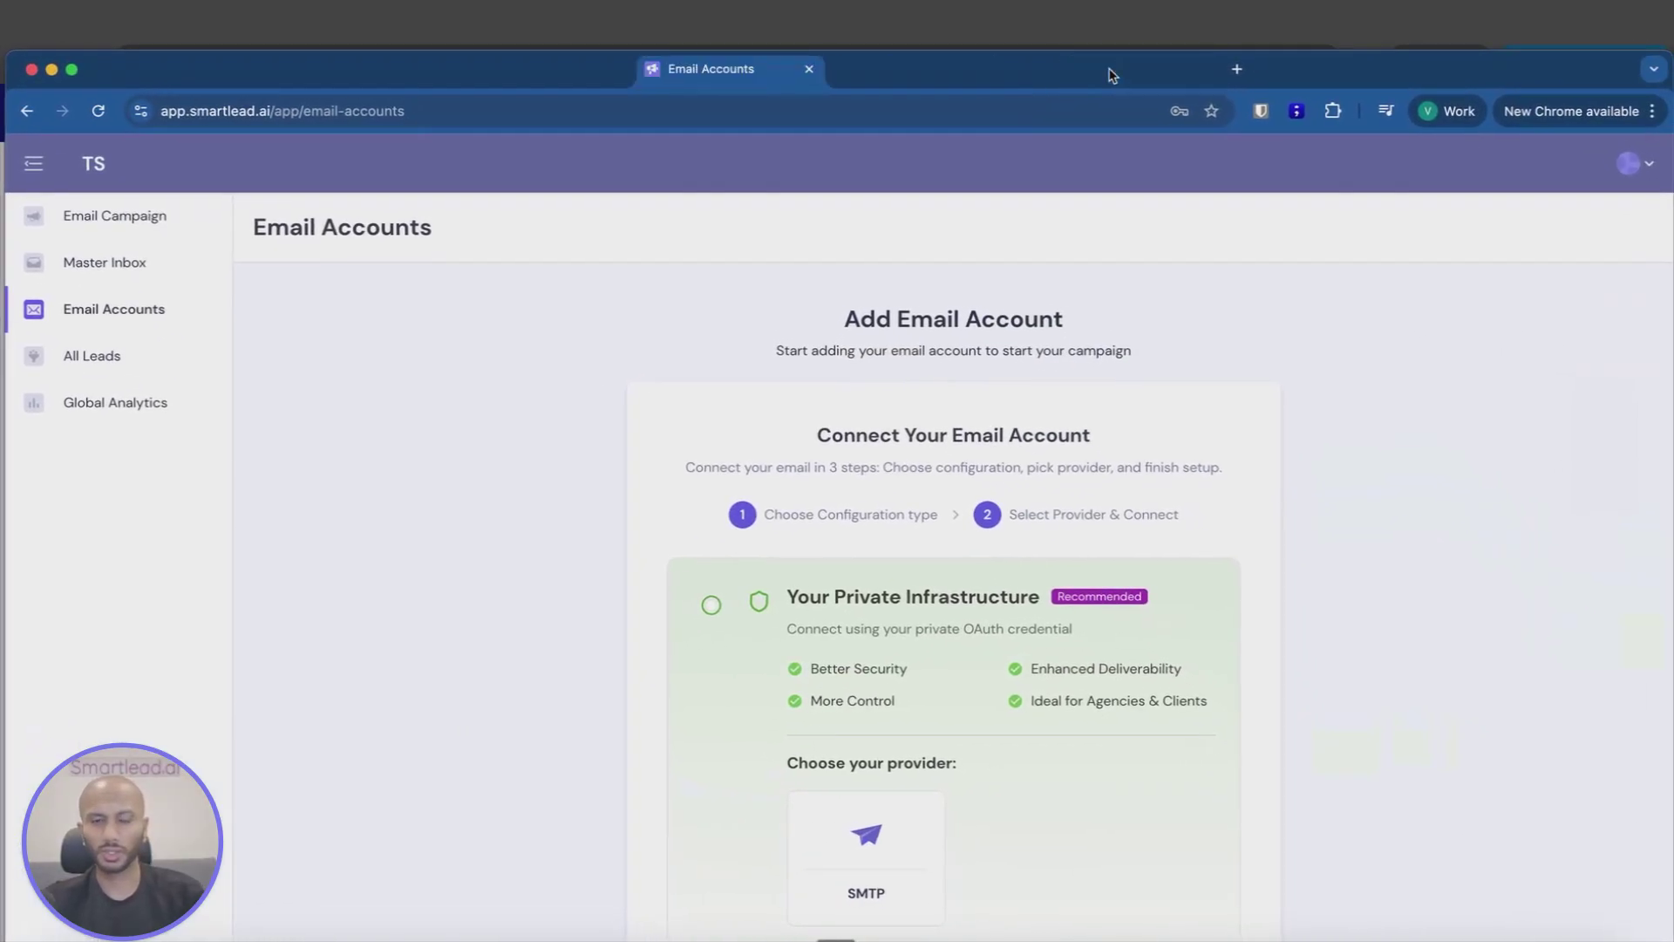
pyautogui.scroll(-2, 898, 674)
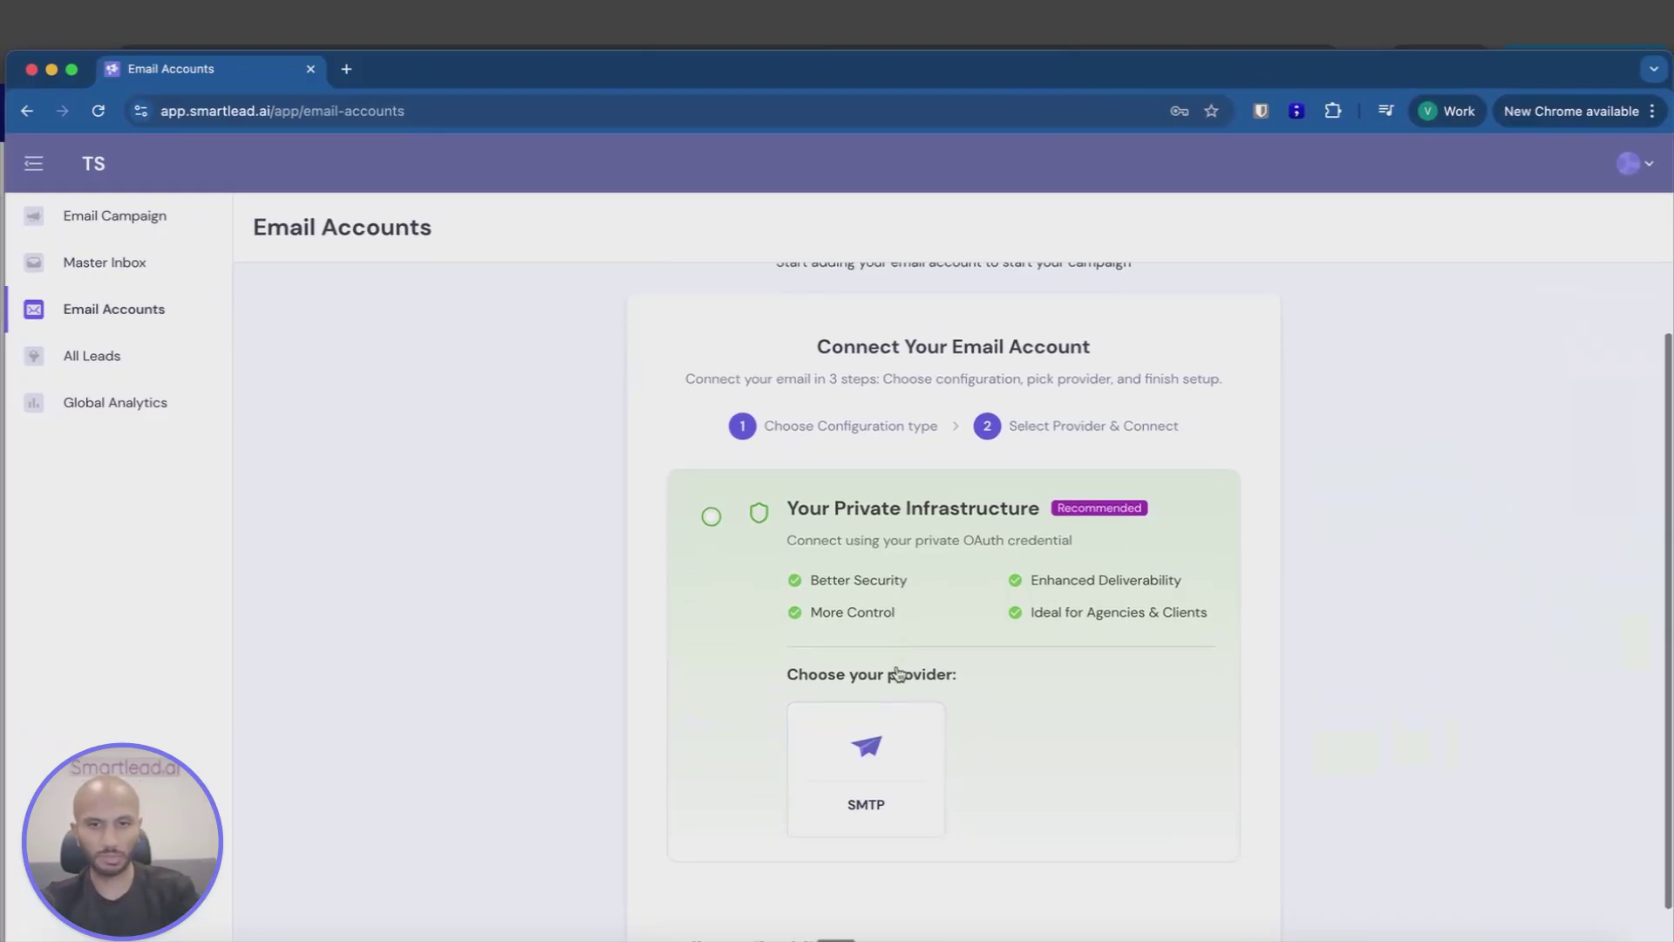
pyautogui.scroll(-1, 899, 674)
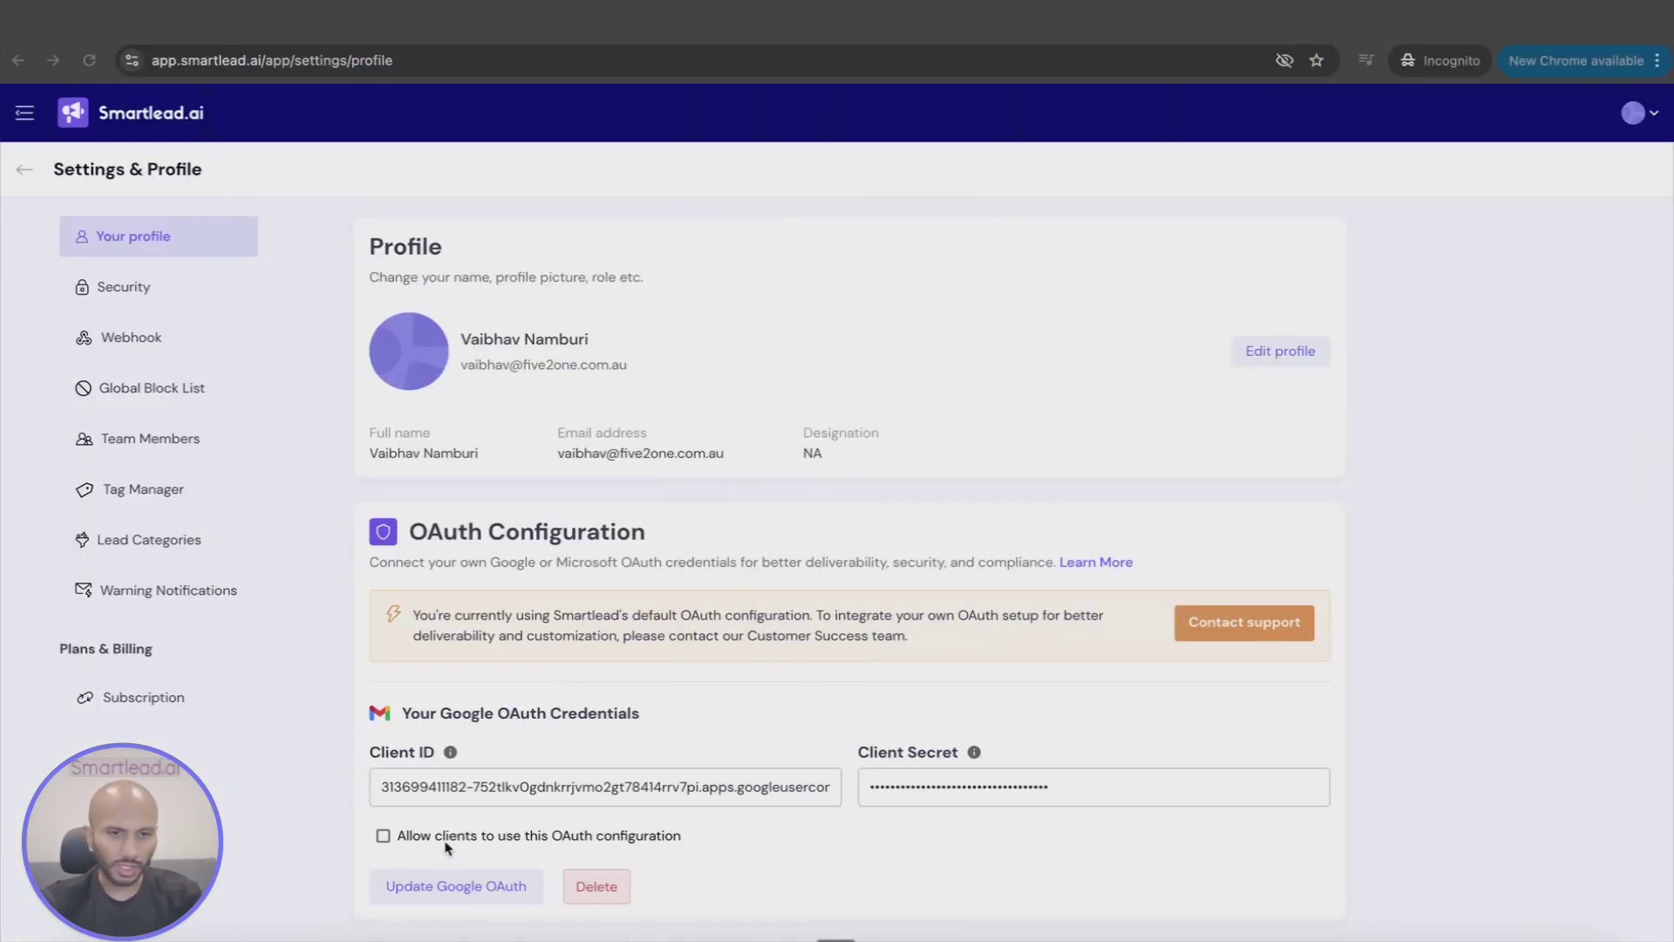
# - Tick 'Allow clients to use this OAuth configuration' and save with Update Google OAuth
pyautogui.click(384, 834)
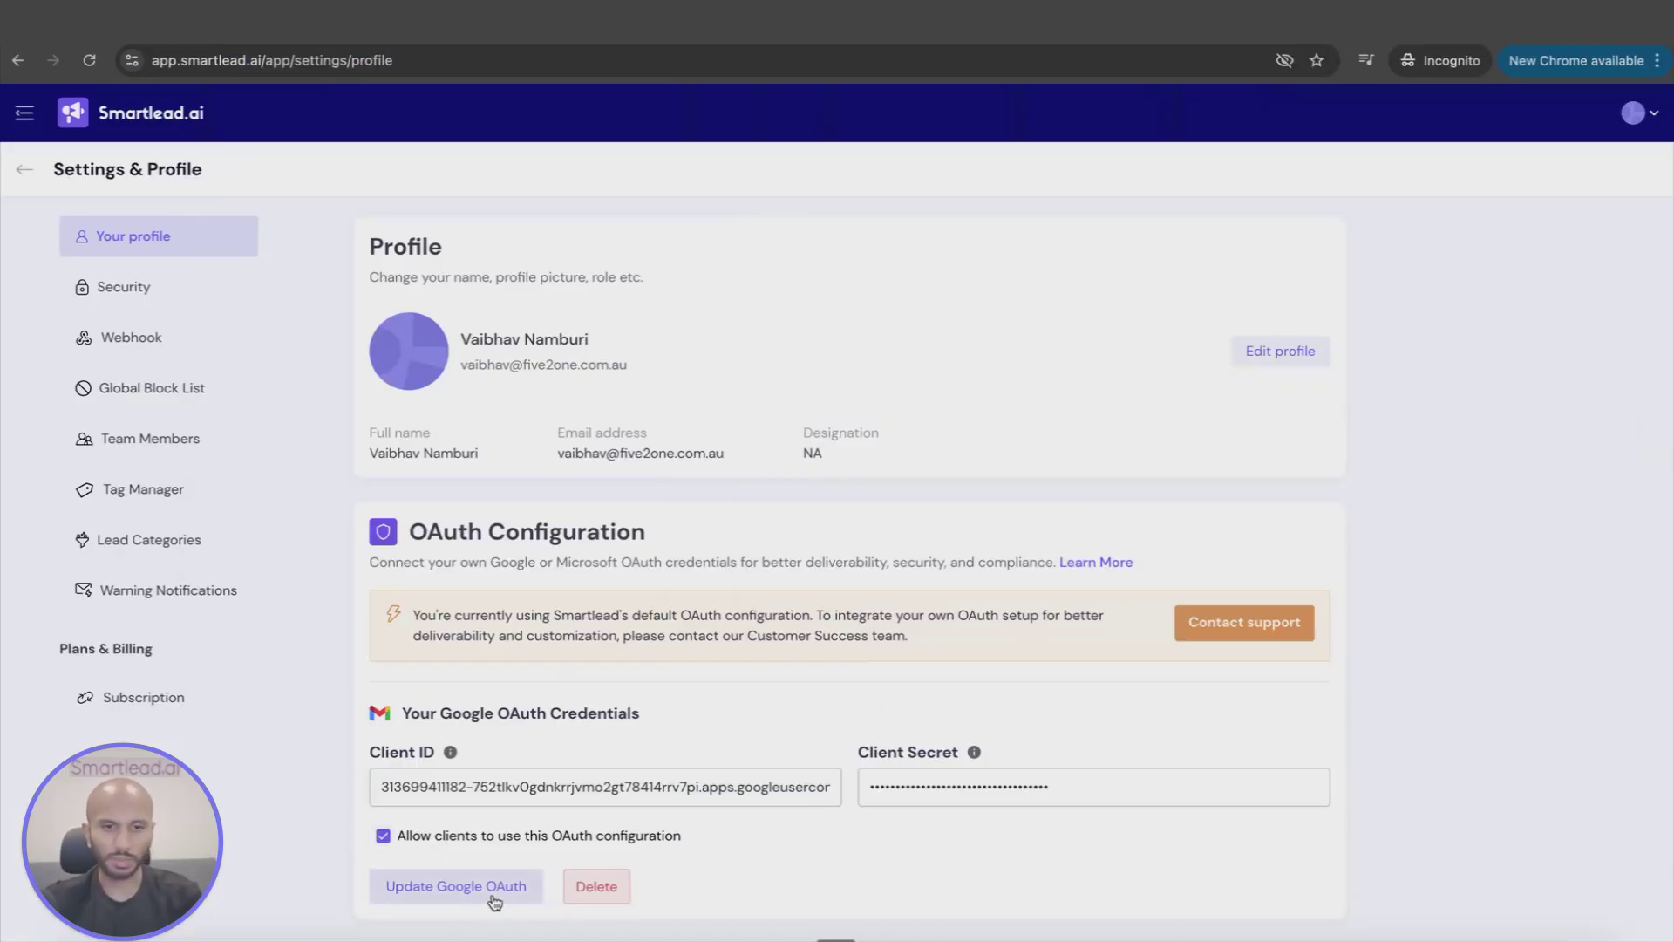
pyautogui.scroll(-2, 493, 902)
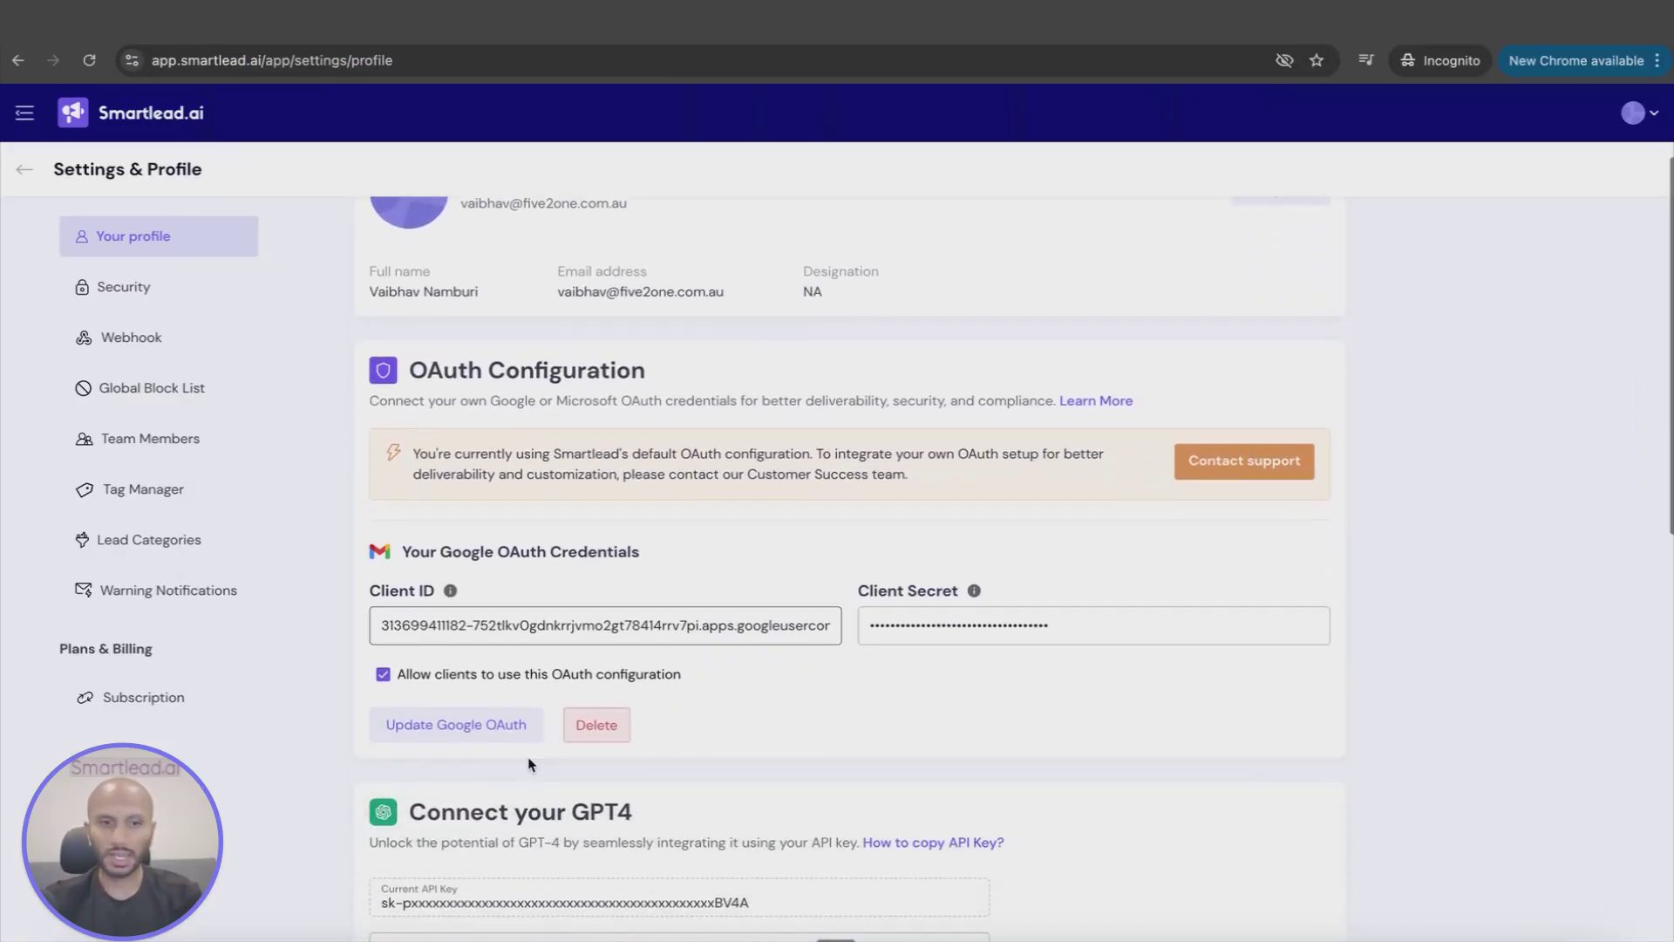
pyautogui.click(507, 725)
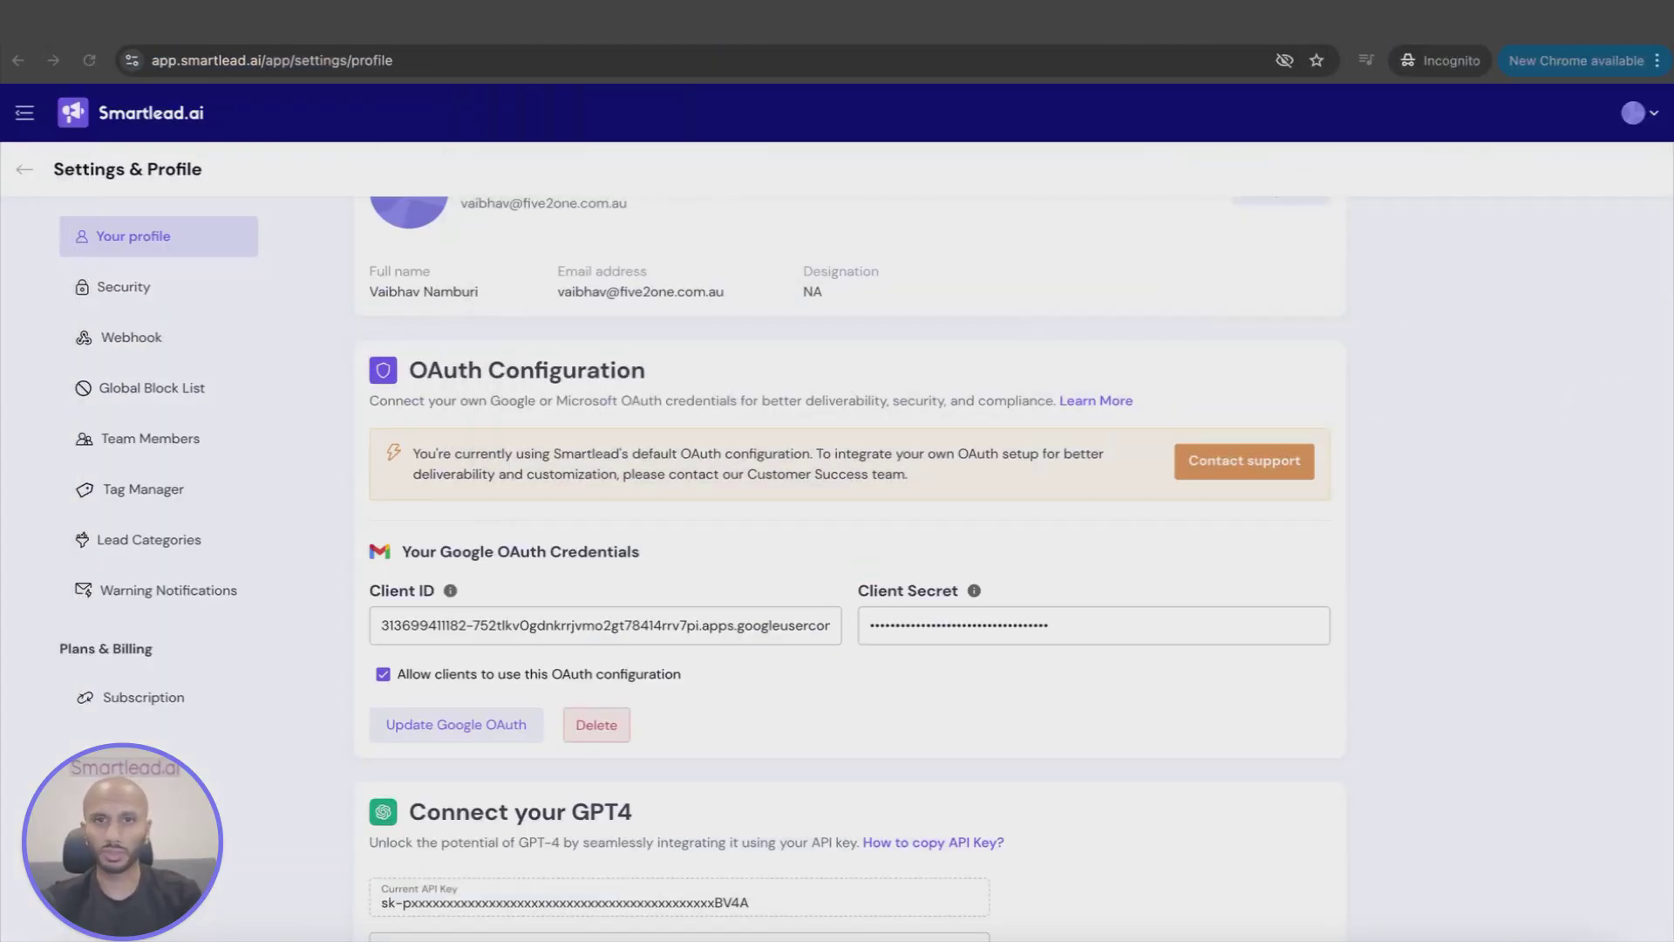
# - From the Email Accounts page, start a Google mailbox connection through private OAuth infrastructure
pyautogui.click(440, 62)
pyautogui.write('app.smartlead.ai/app/email-accounts/emails')
pyautogui.press('Return')
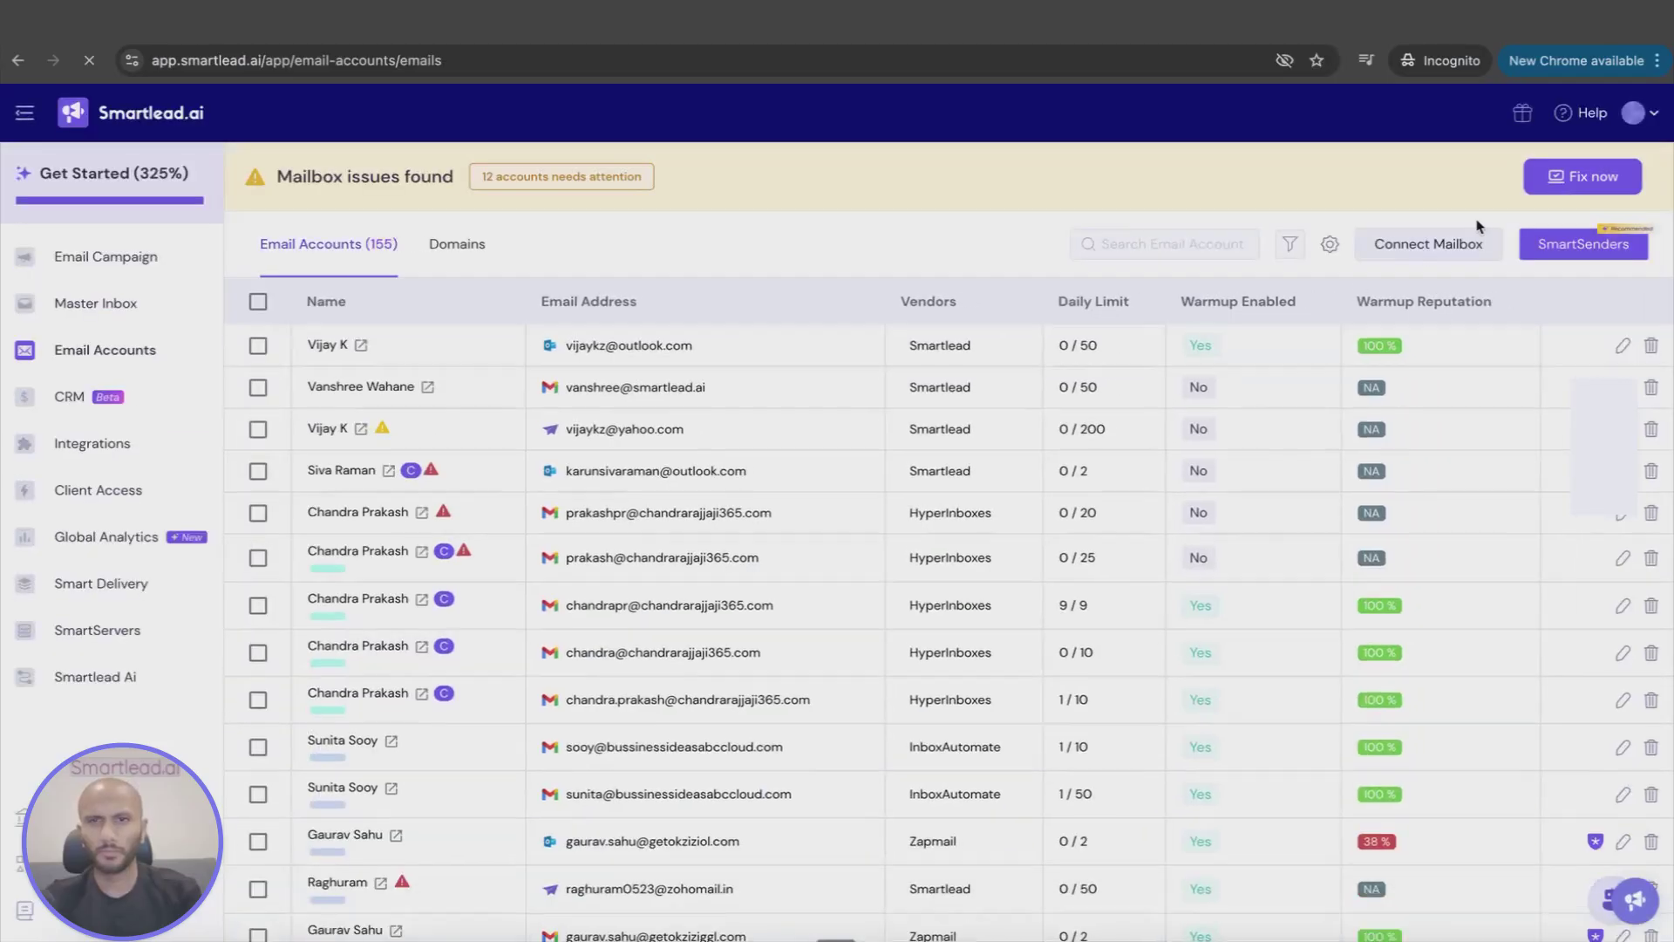
pyautogui.click(1433, 248)
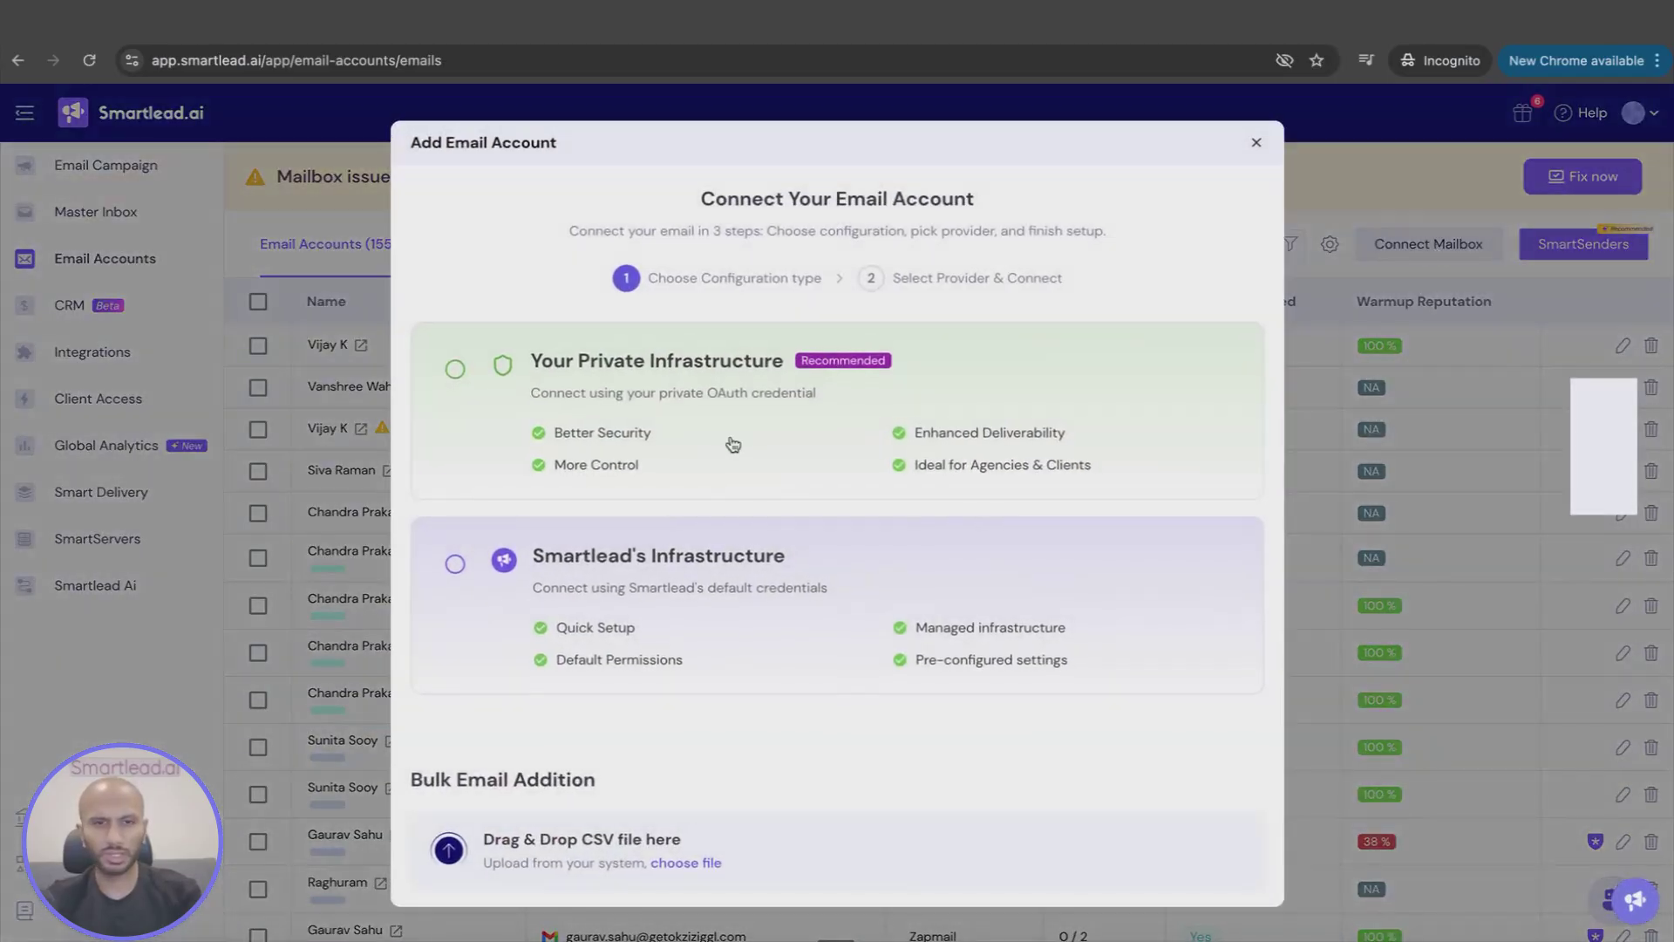
pyautogui.click(733, 445)
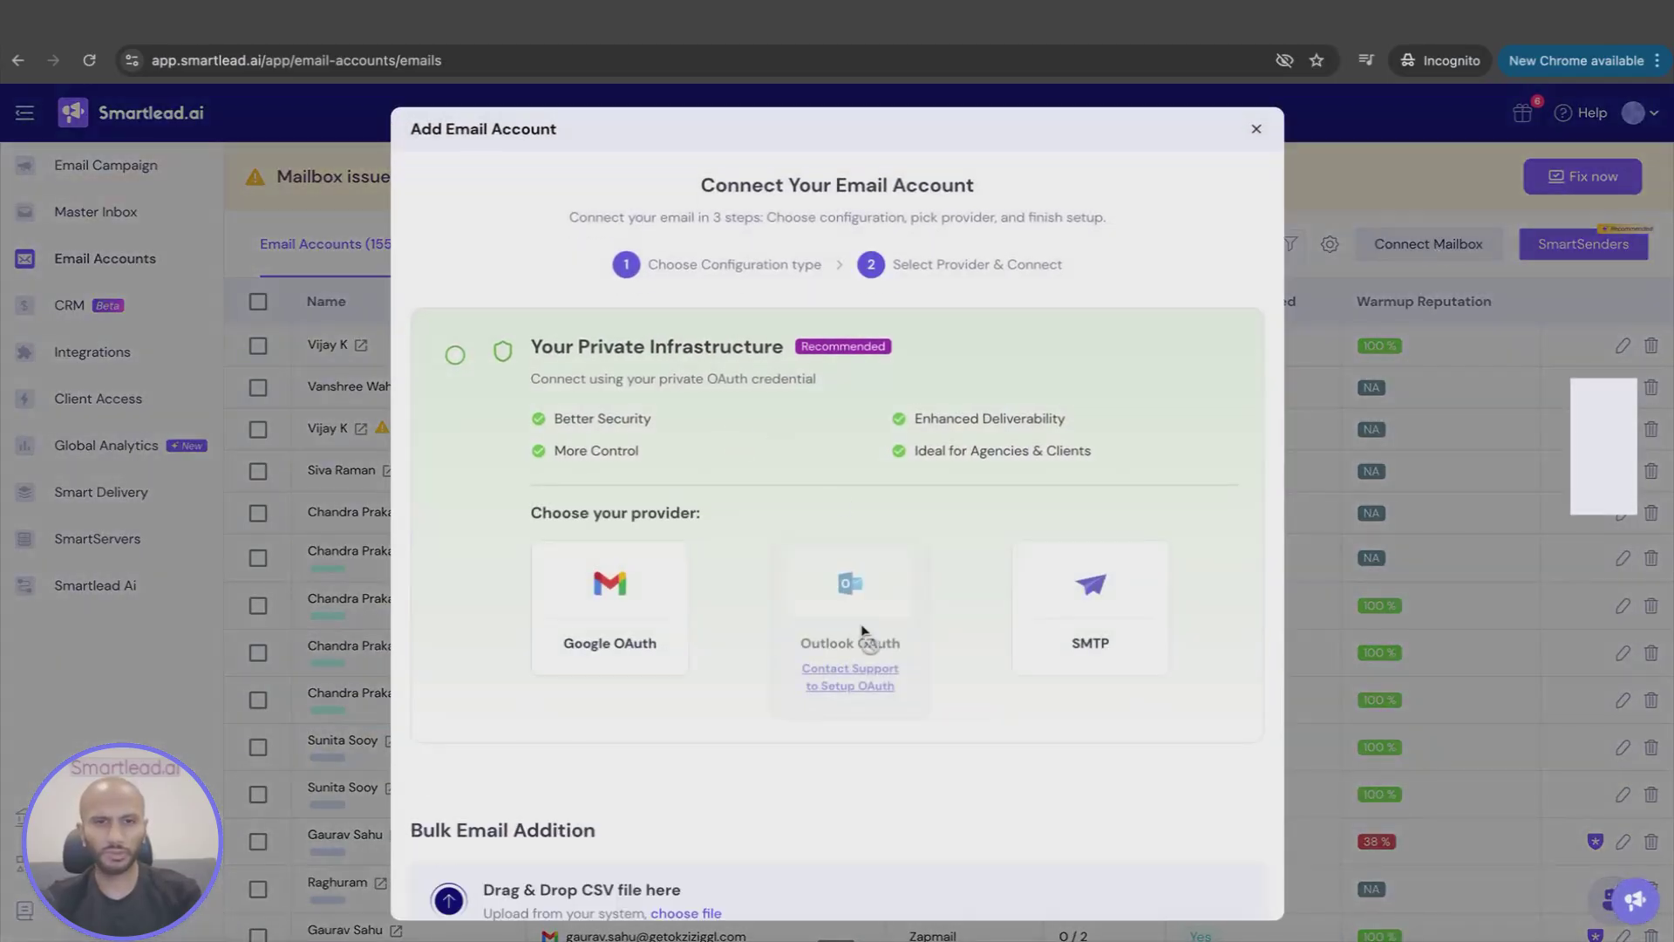
pyautogui.click(681, 571)
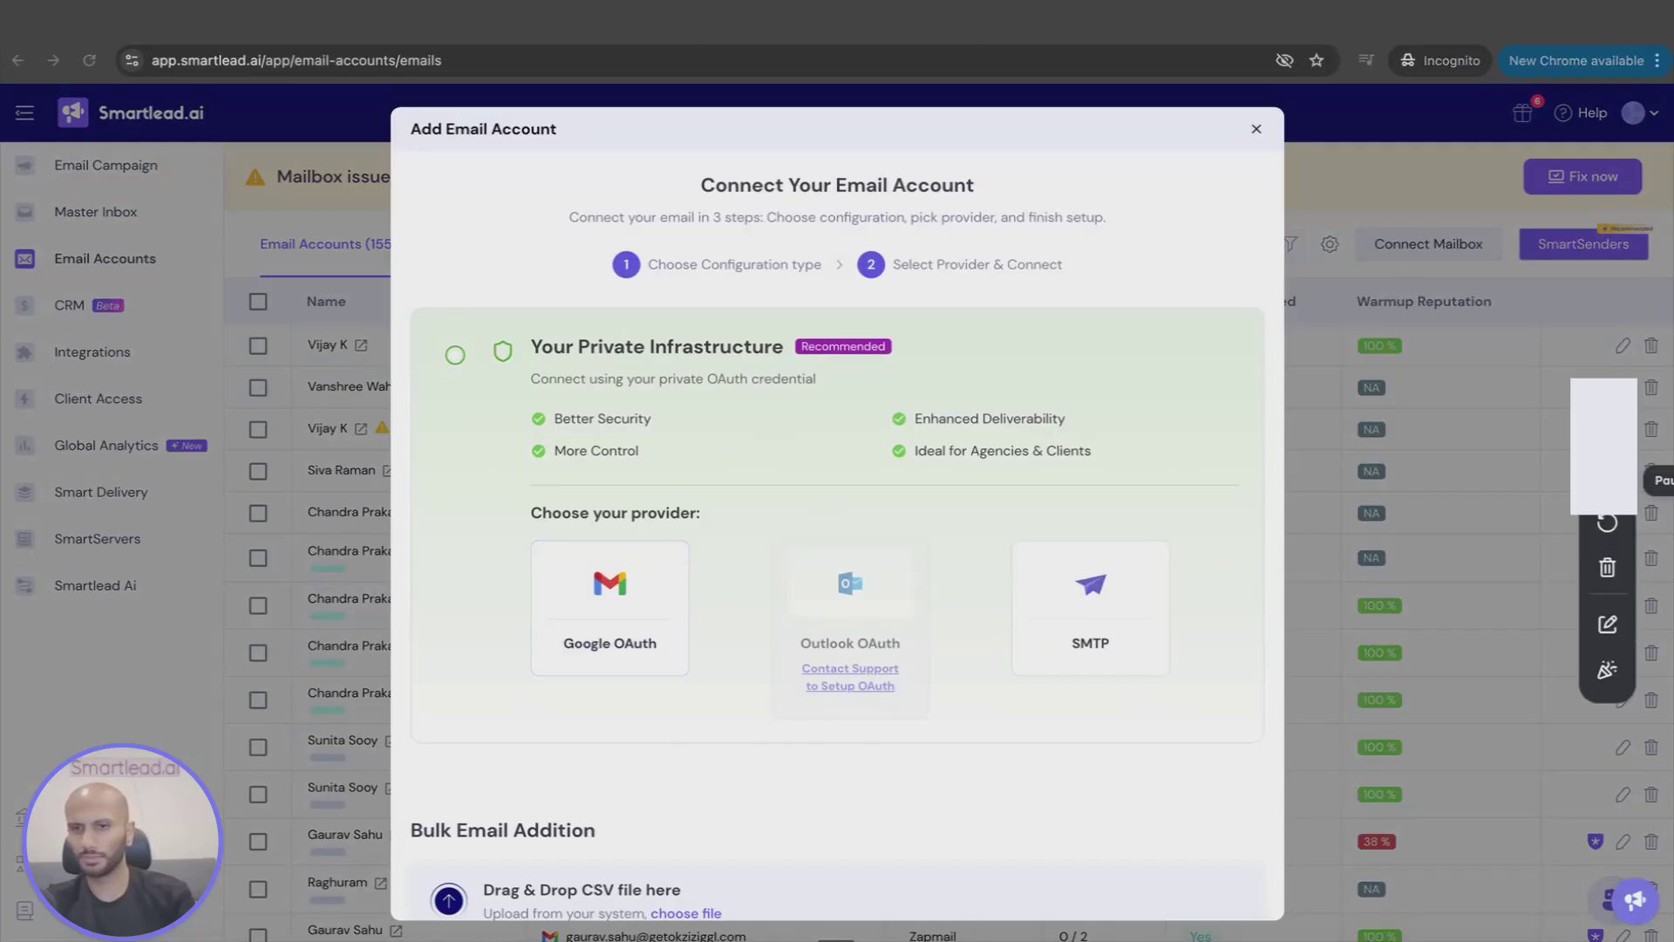
pyautogui.scroll(2, 741, 385)
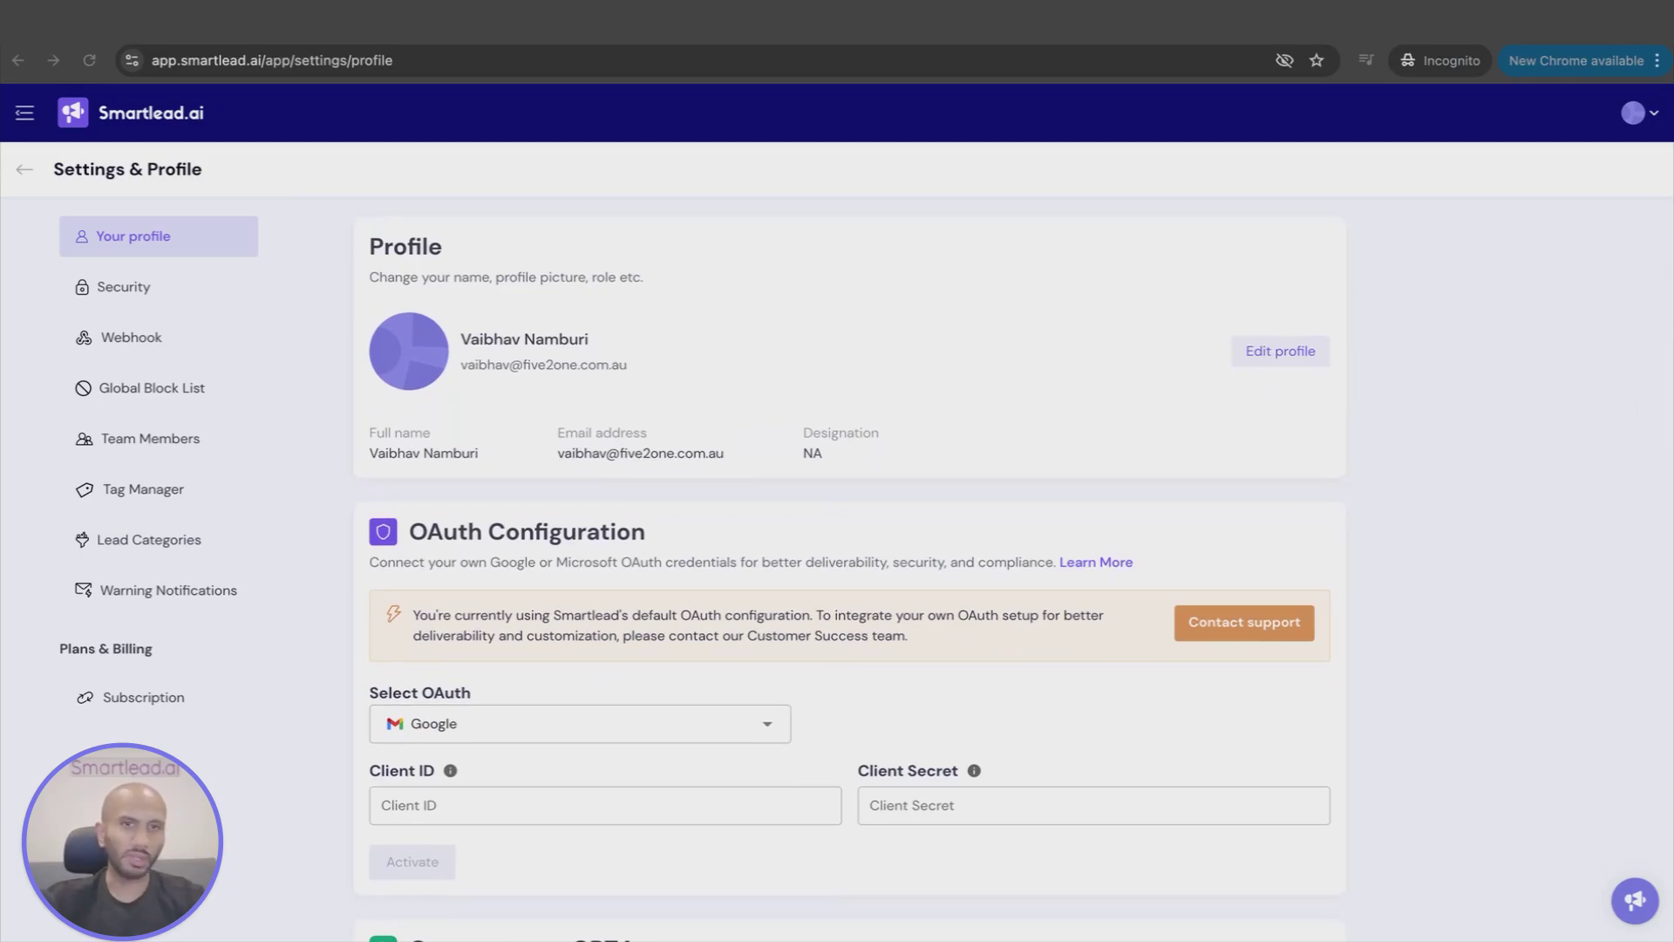
# - Retry the private OAuth connection and copy the resulting redirect_uri_mismatch error code
pyautogui.click(1429, 244)
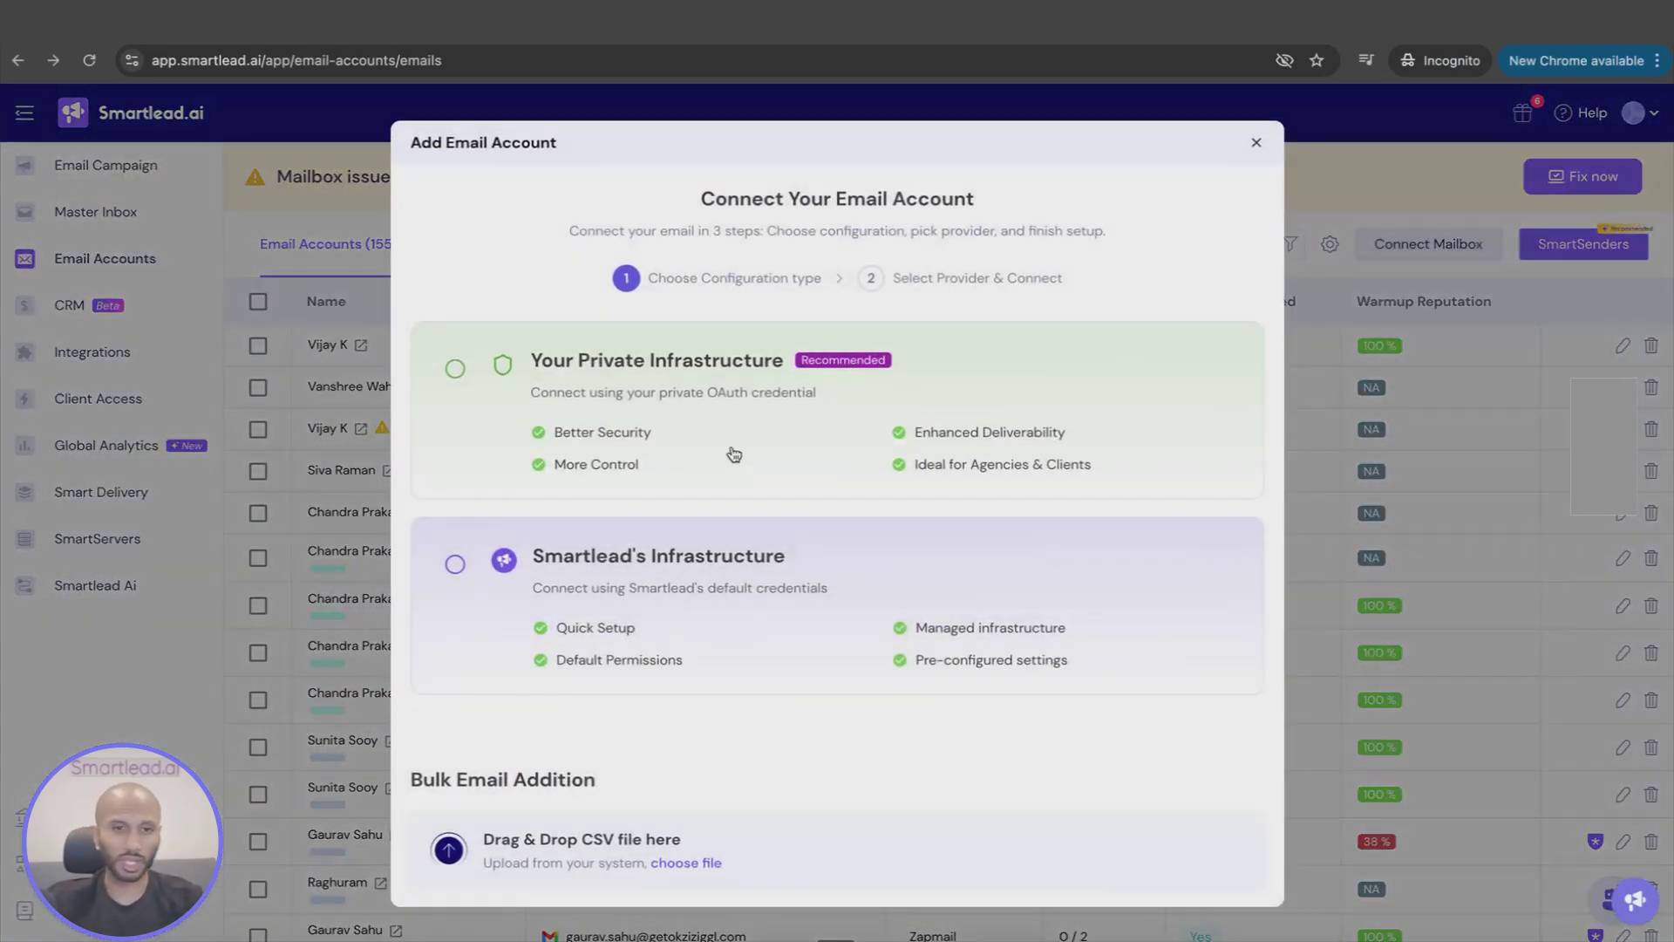
pyautogui.click(732, 455)
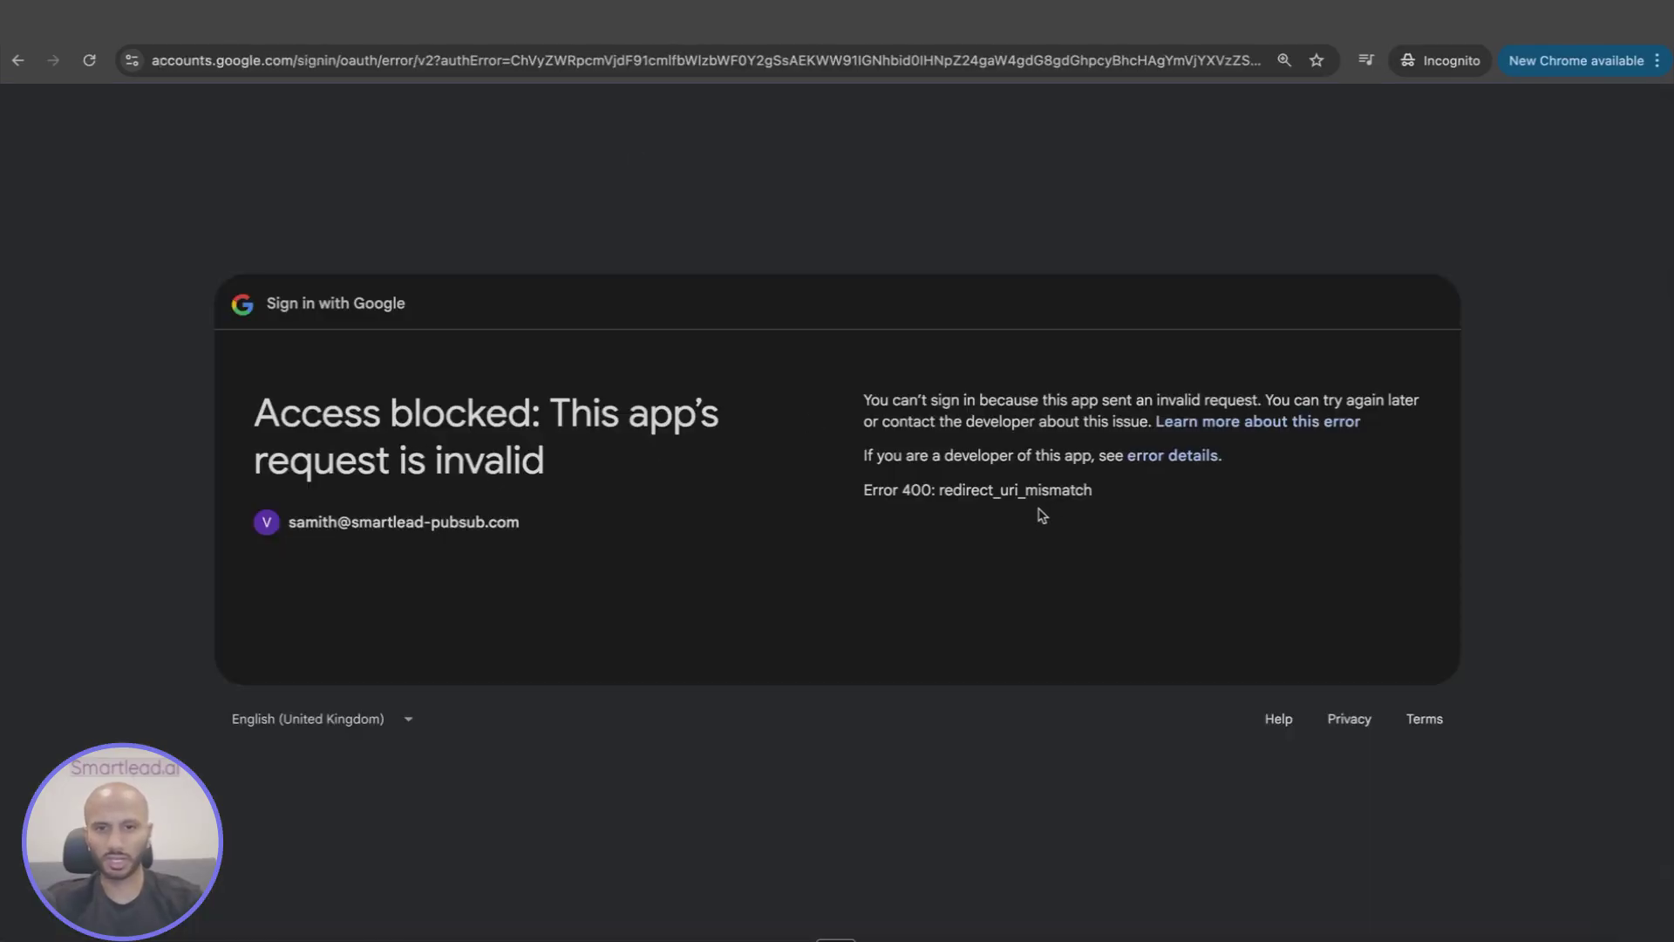
pyautogui.doubleClick(966, 488)
pyautogui.press('super+bracketleft')
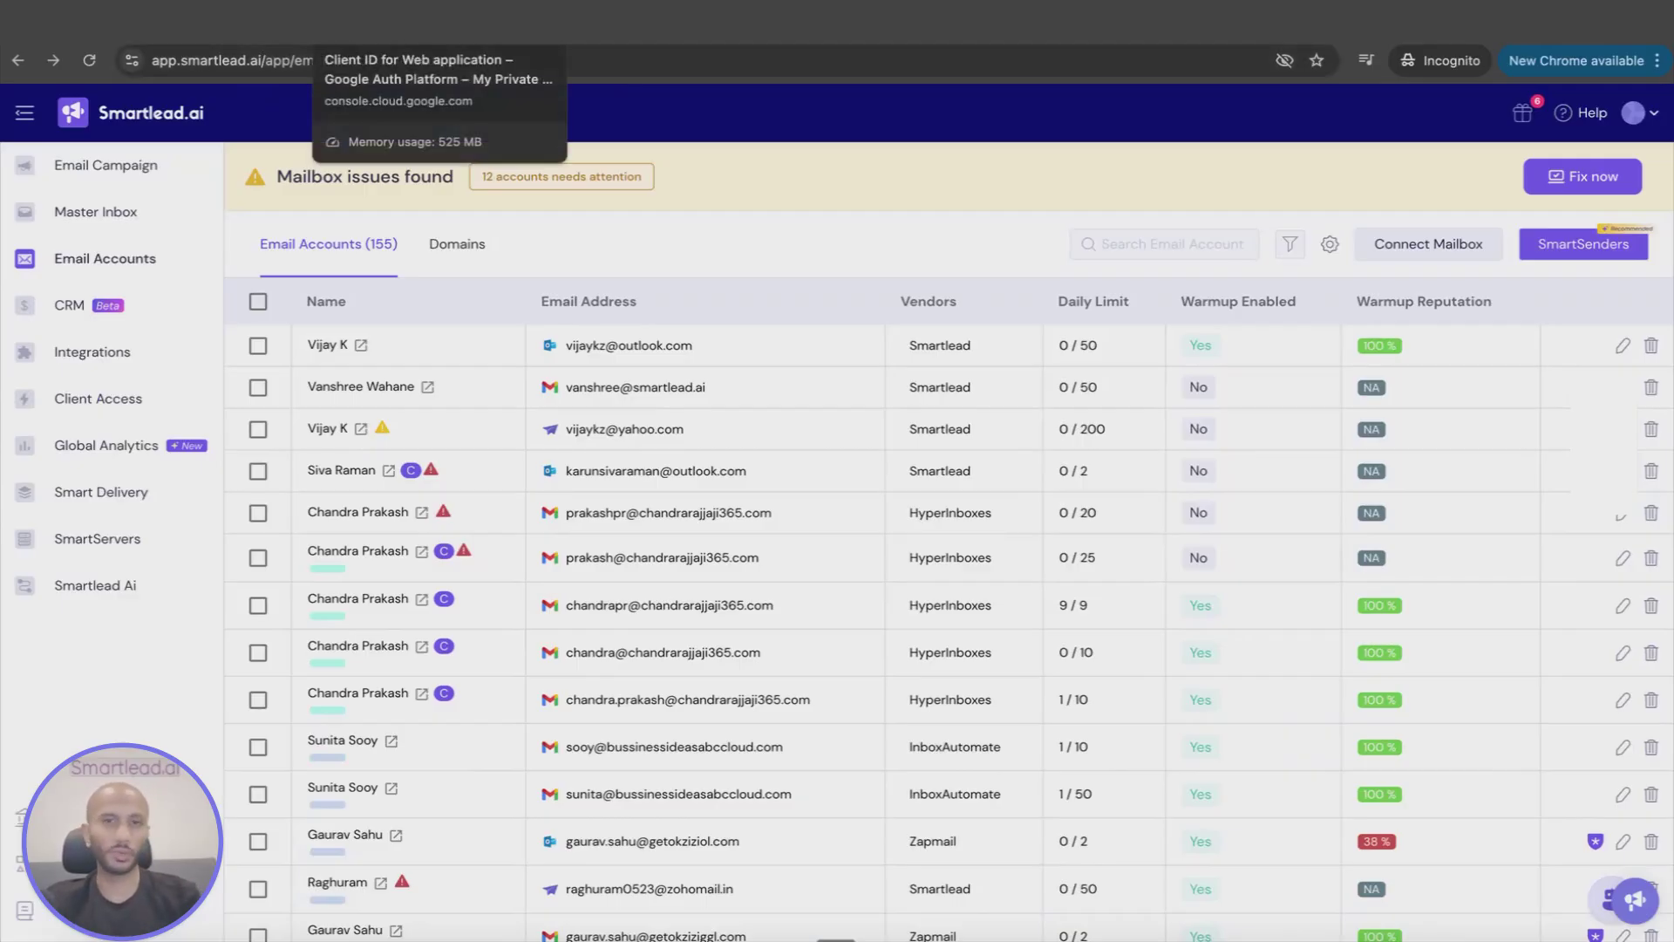
# - Copy the first redirect URI into URI 2, change intellioauth.com to smartlead.ai, and save
pyautogui.click(392, 26)
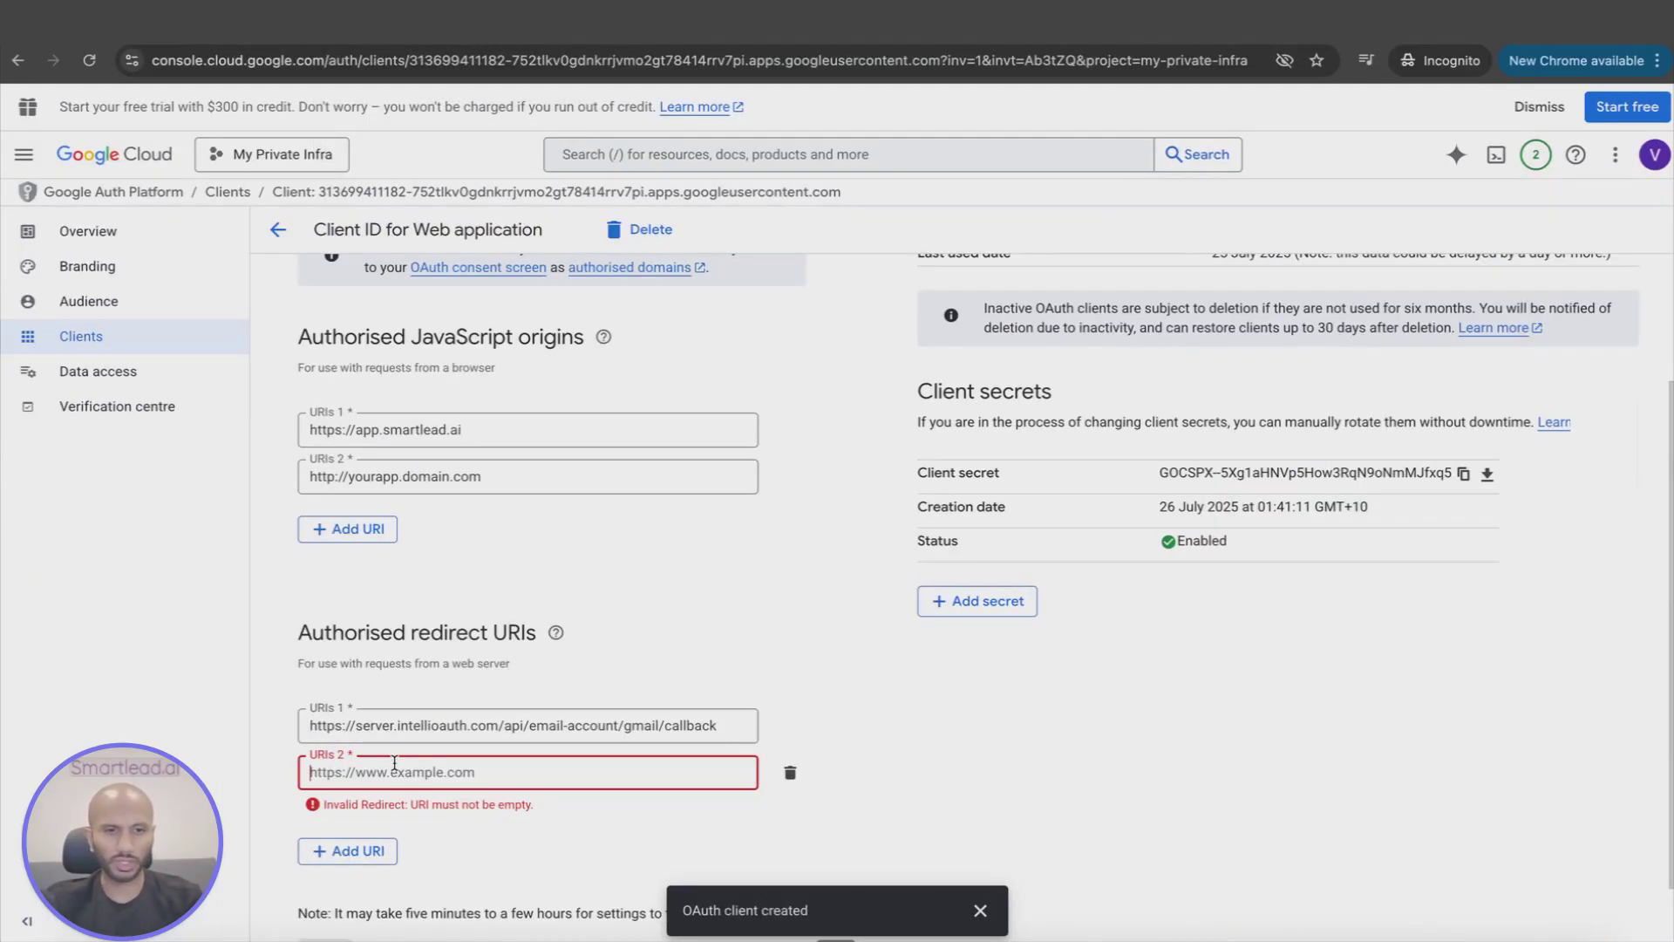
pyautogui.write('https://')
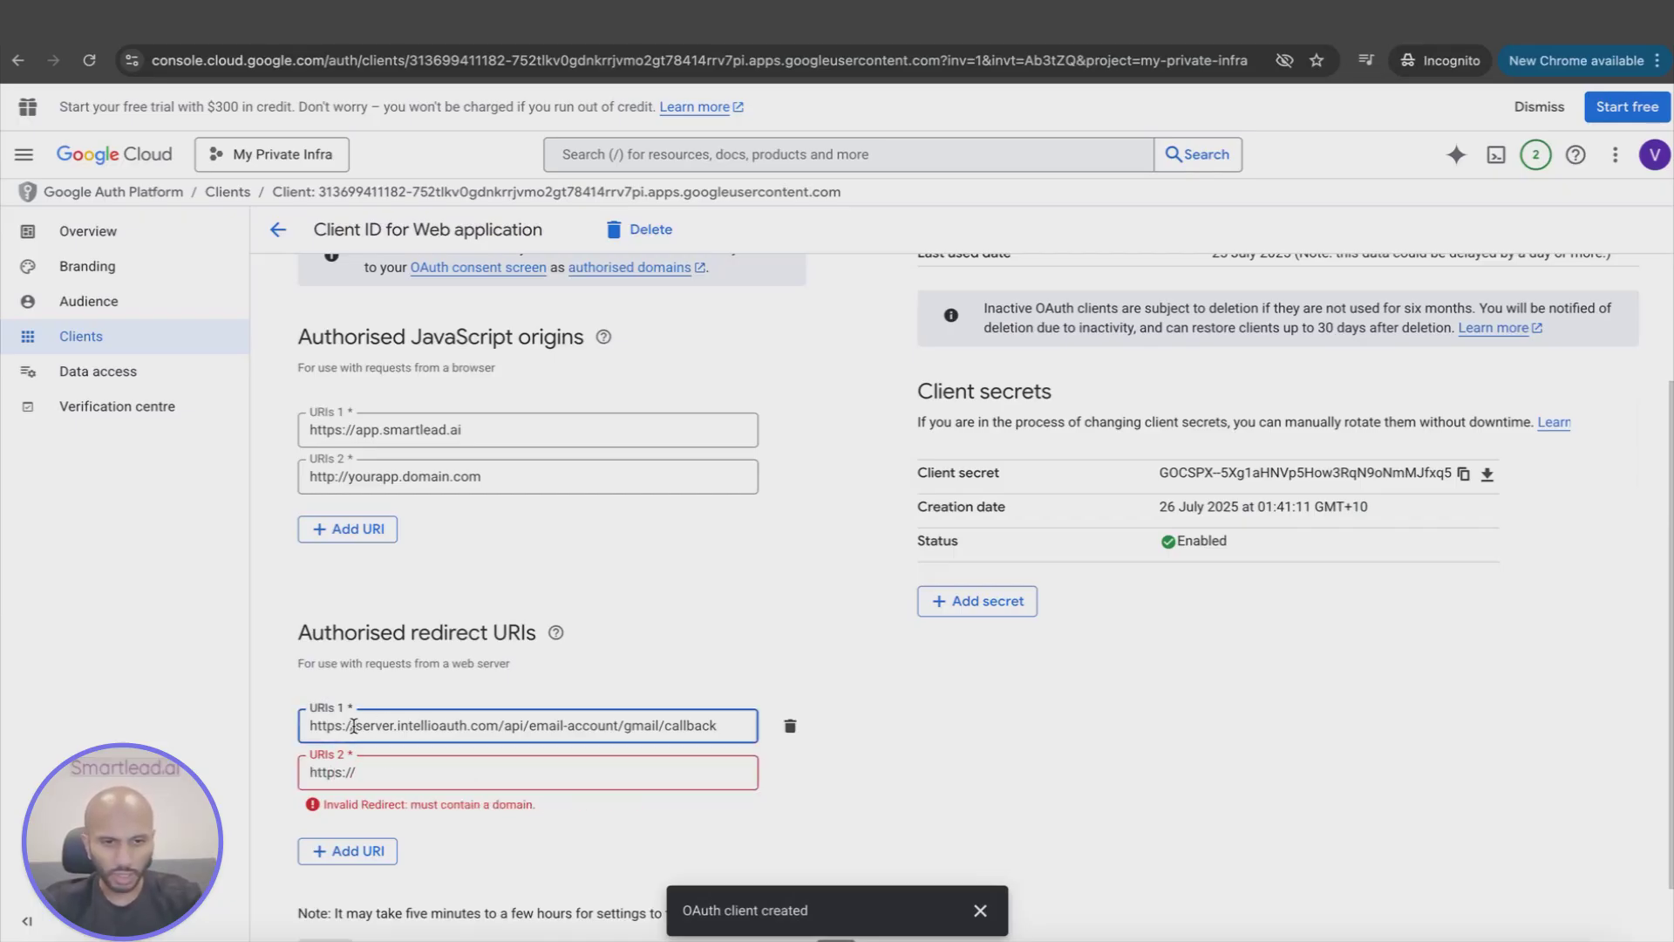
pyautogui.tripleClick(381, 725)
pyautogui.hotkey('ctrl', 'c')
pyautogui.click(351, 770)
pyautogui.hotkey('ctrl', 'a')
pyautogui.hotkey('ctrl', 'v')
pyautogui.doubleClick(430, 804)
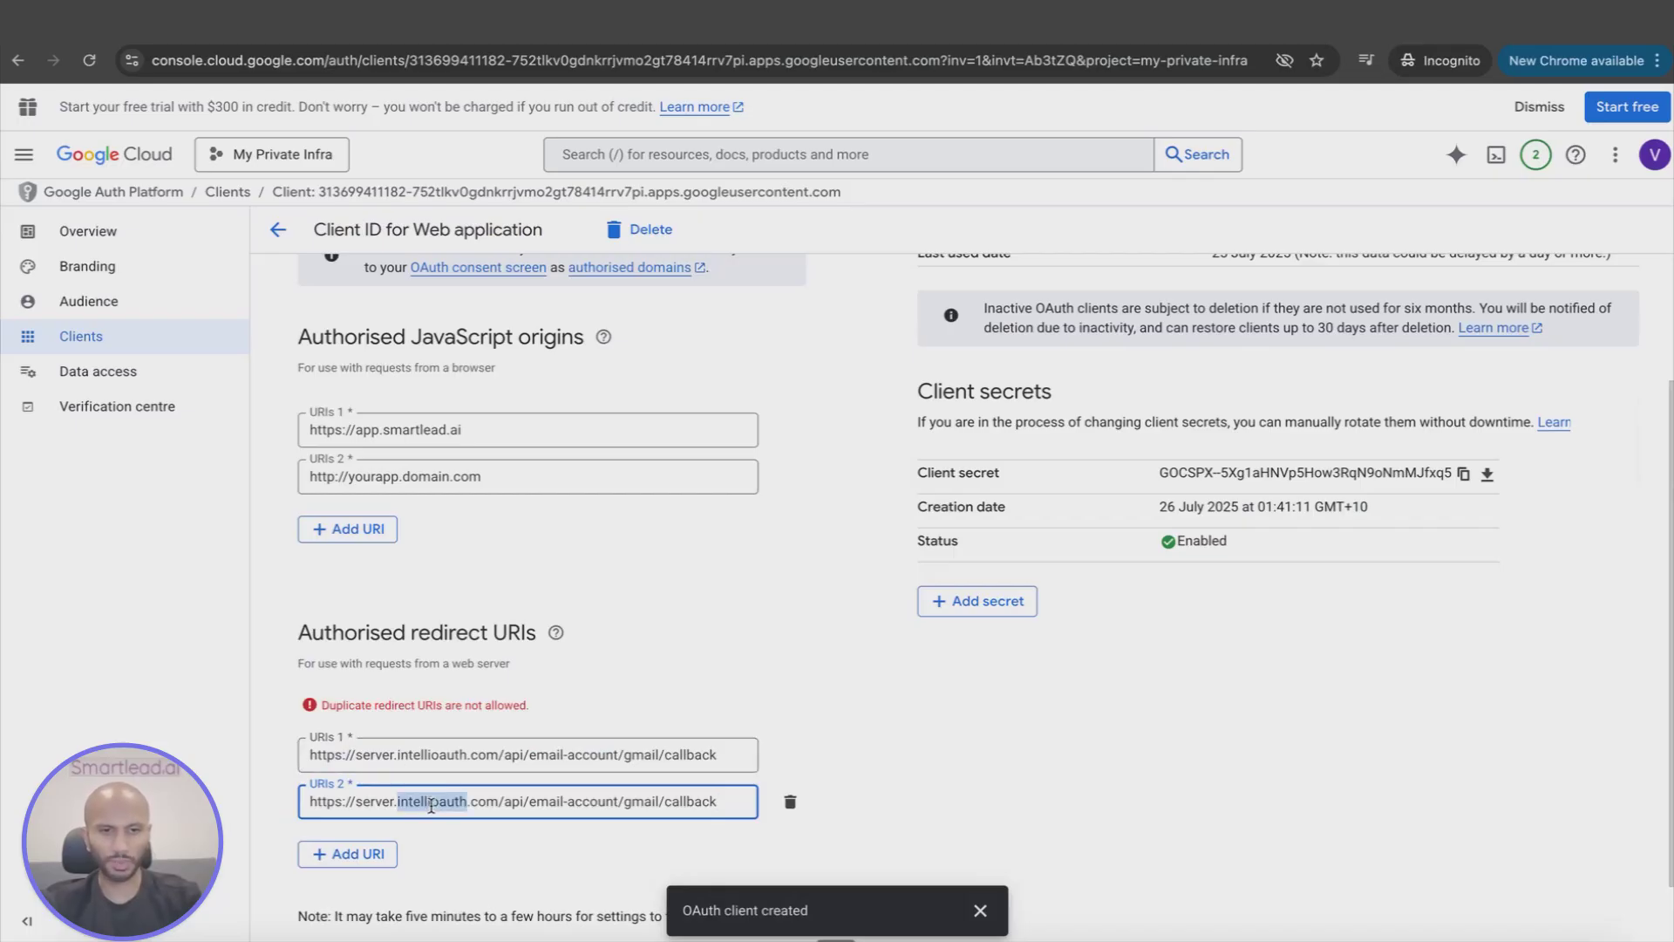
pyautogui.write('smartlead')
pyautogui.press('BackSpace')
pyautogui.press('BackSpace')
pyautogui.press('BackSpace')
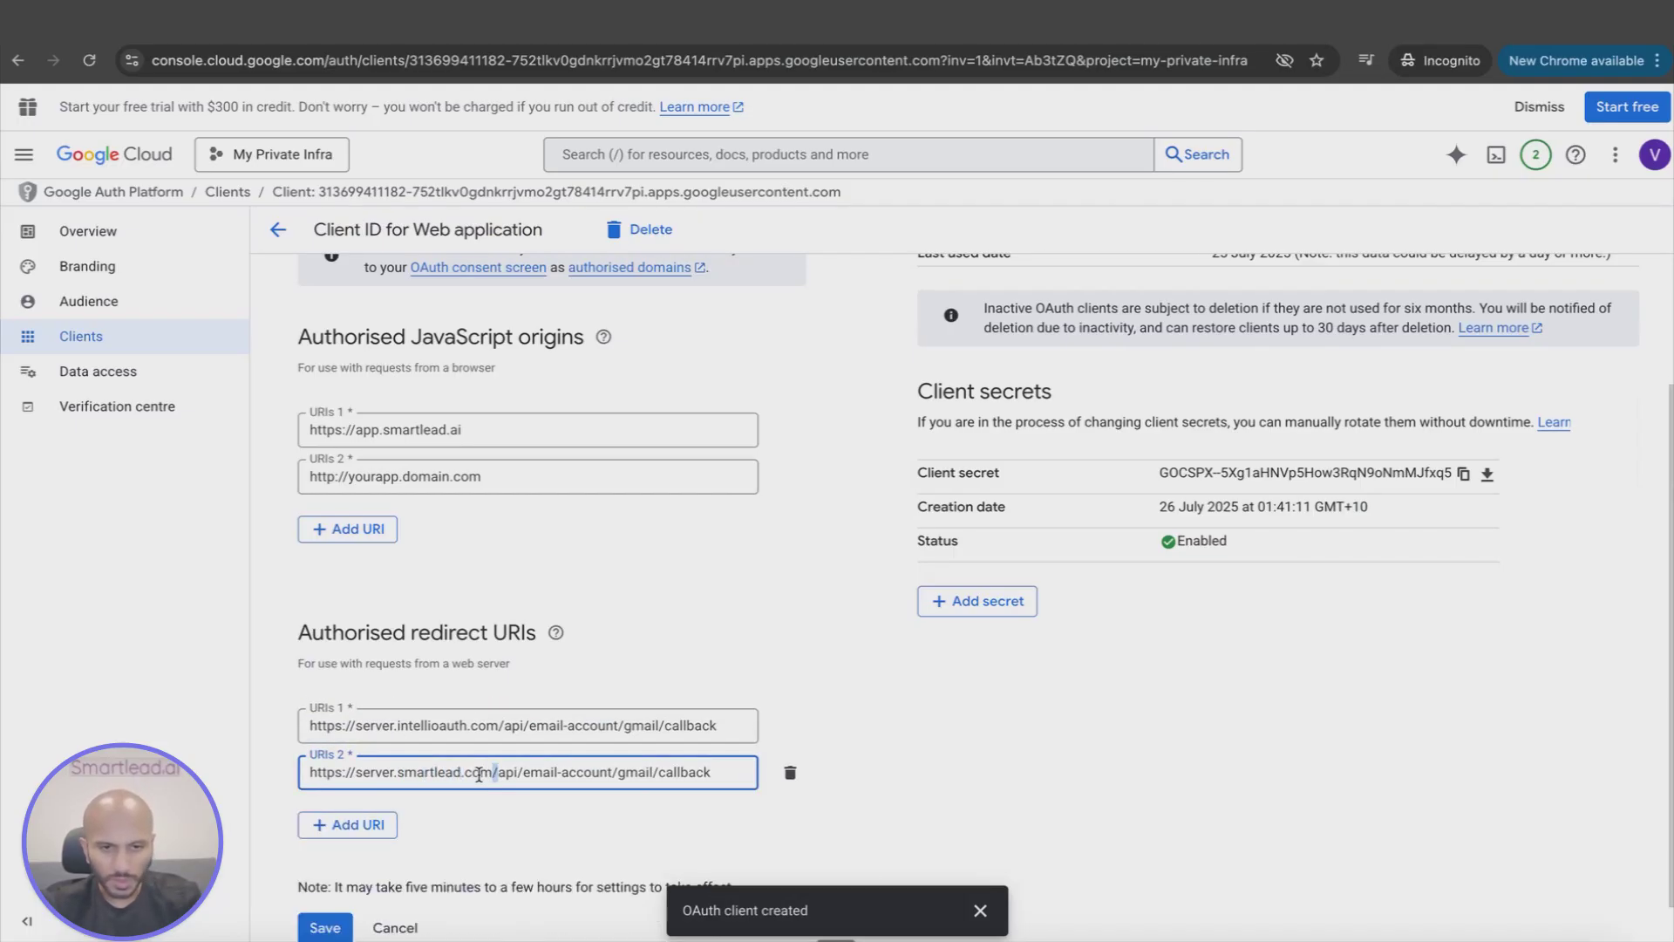
pyautogui.write('ai')
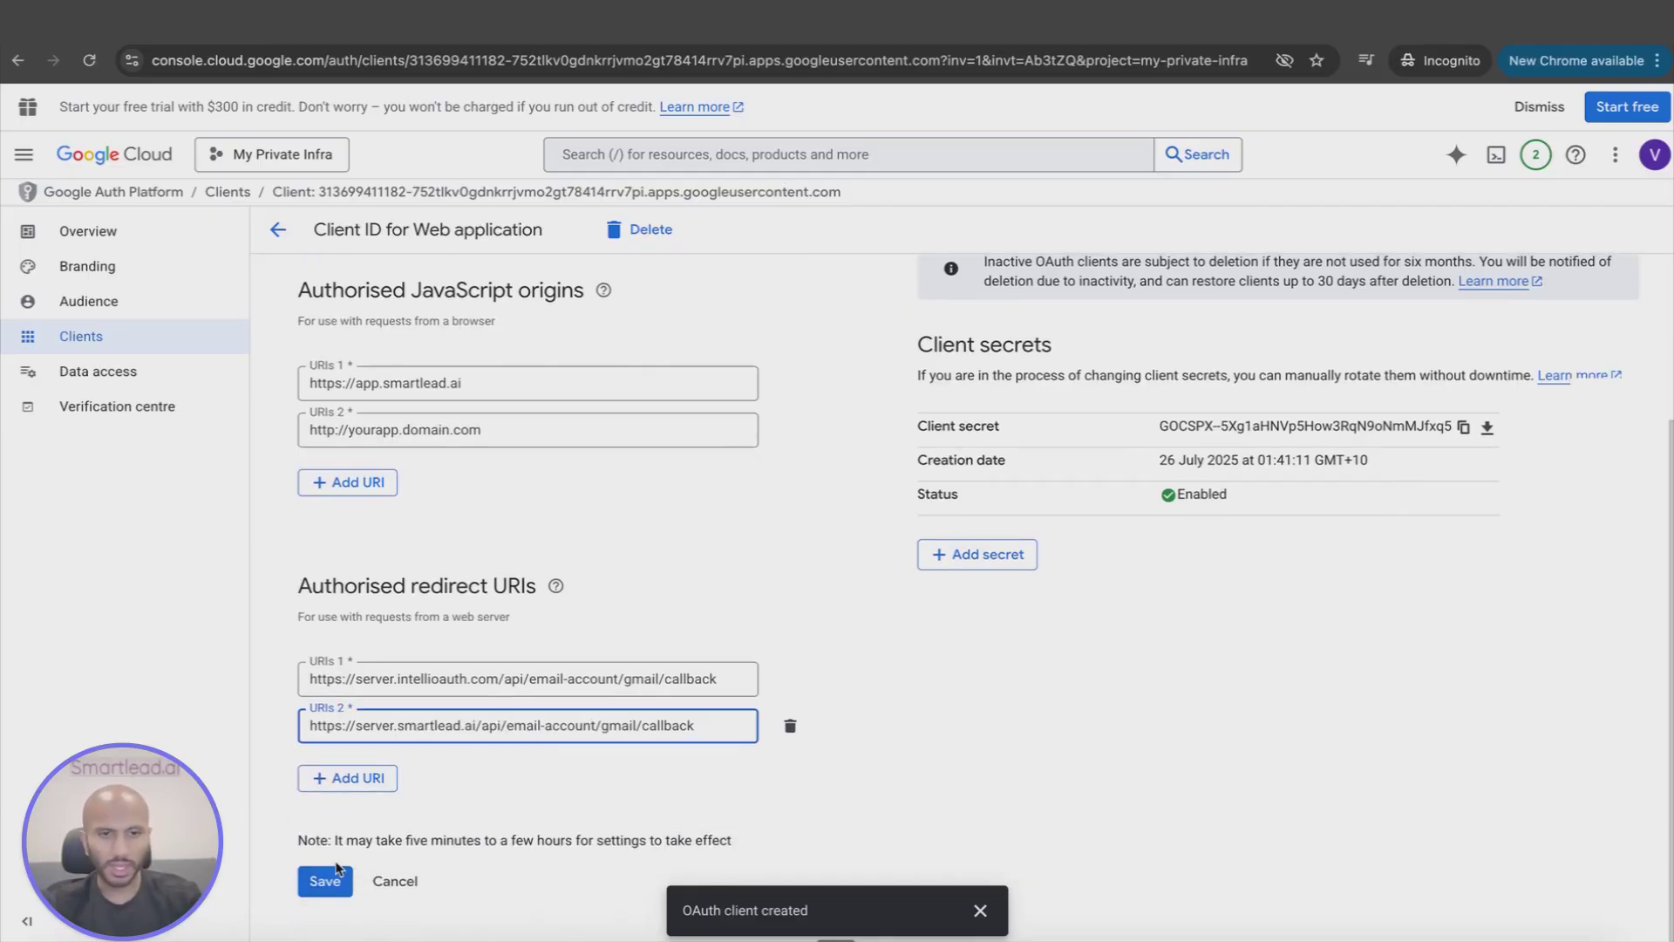
pyautogui.click(326, 883)
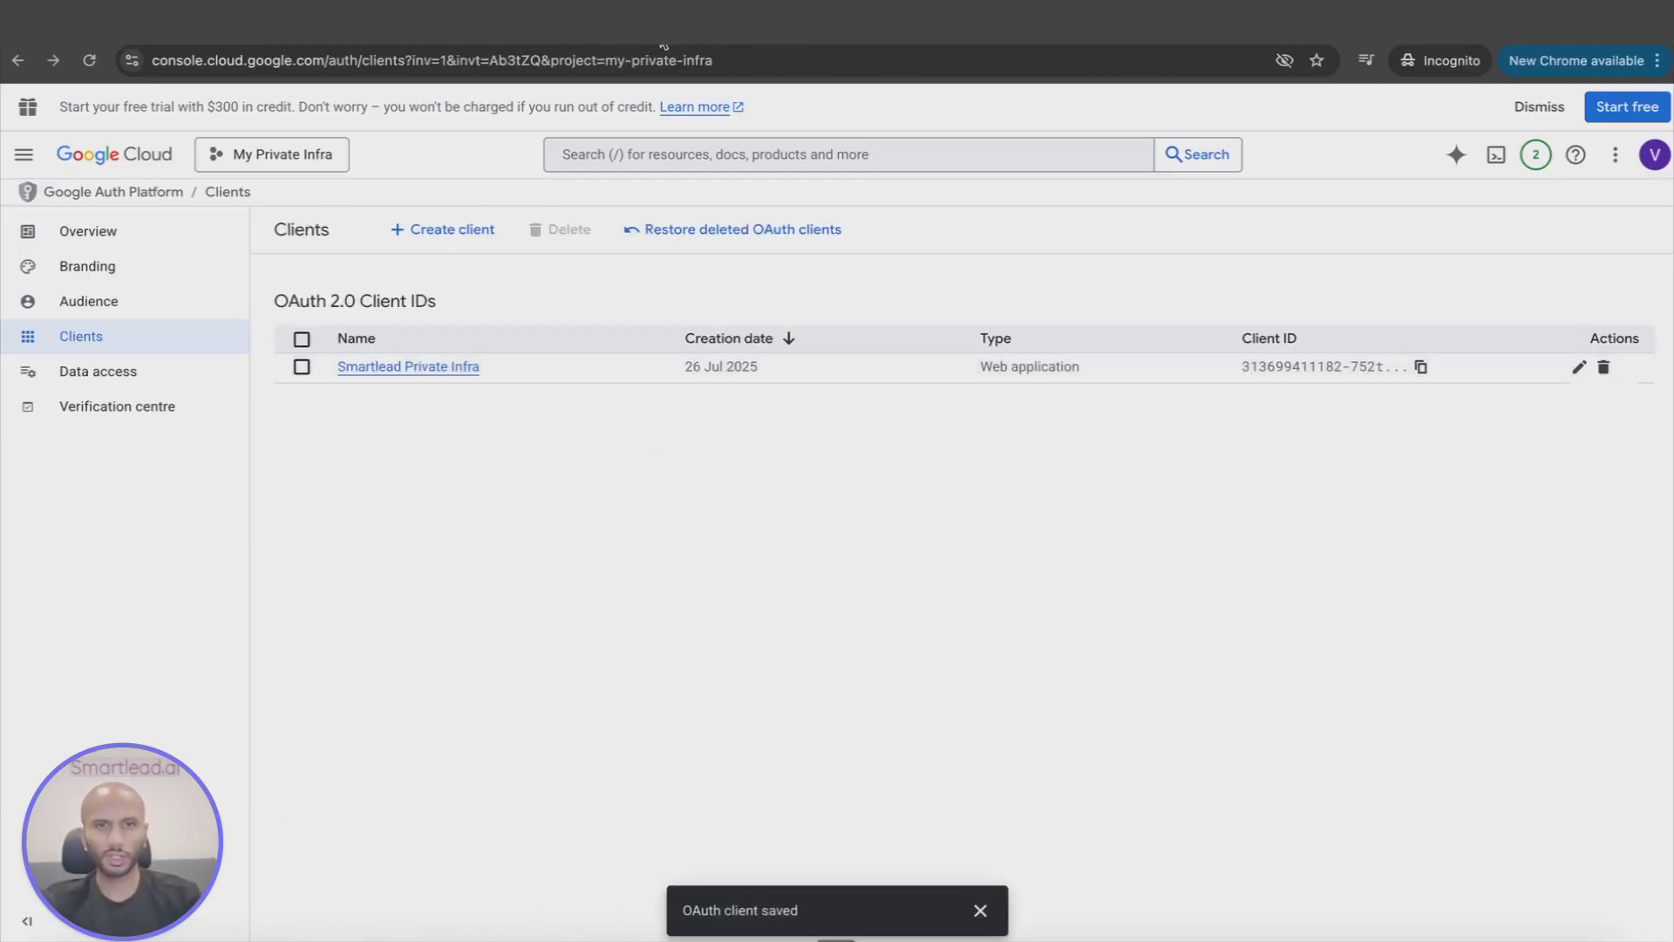
pyautogui.click(1028, 193)
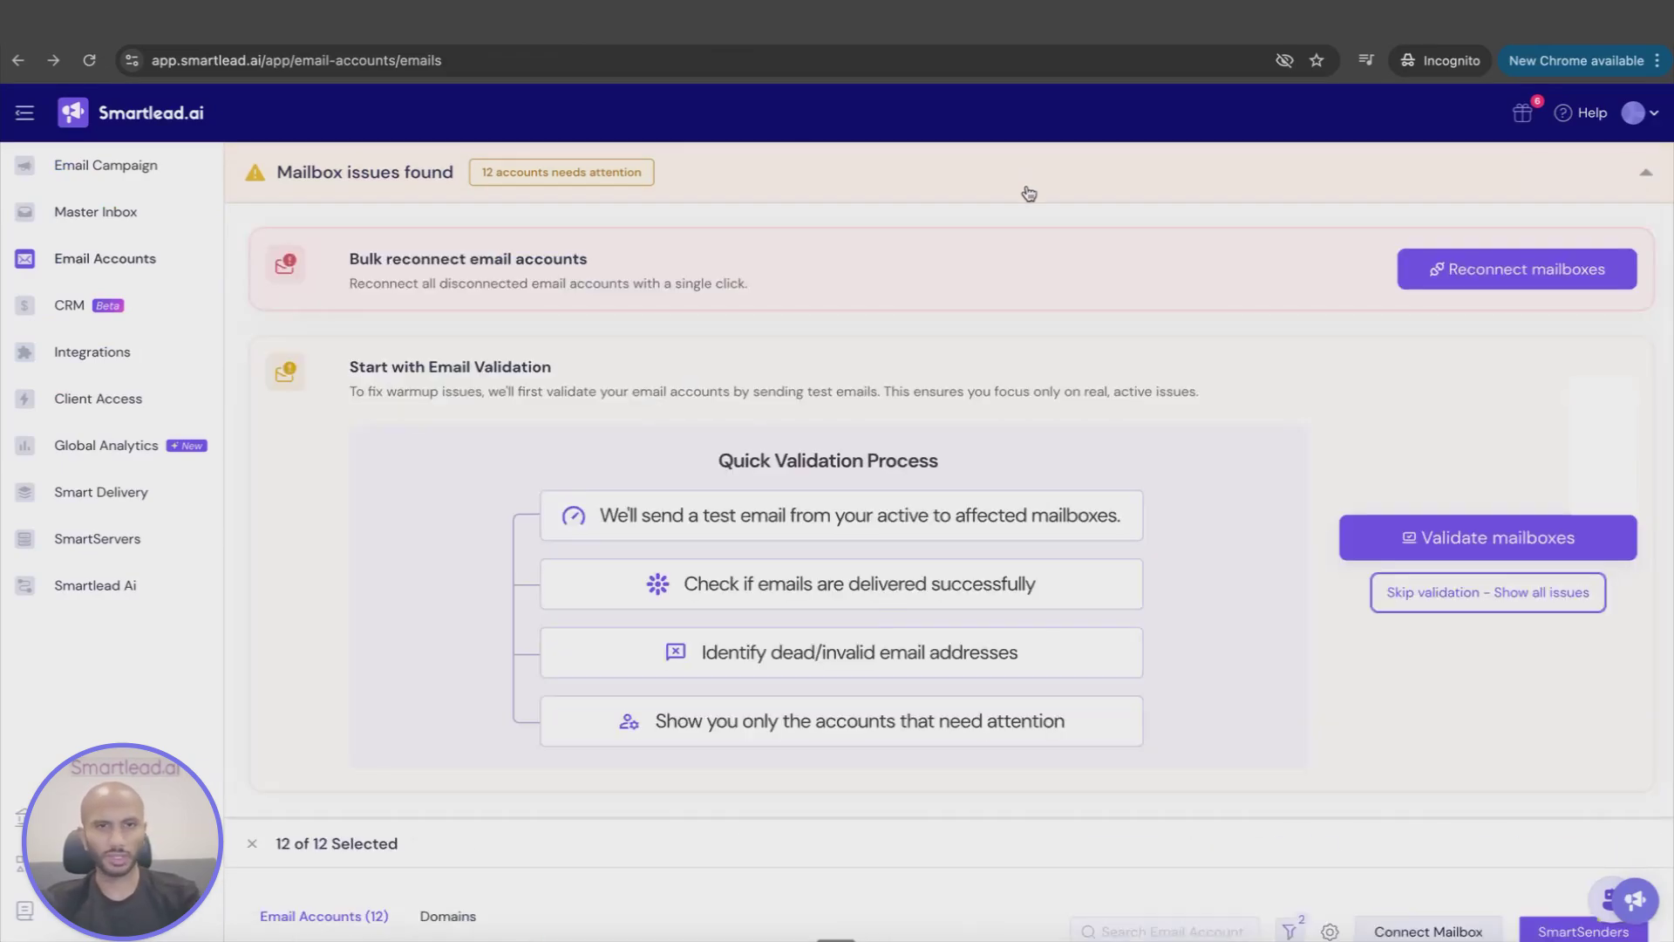
pyautogui.click(1225, 171)
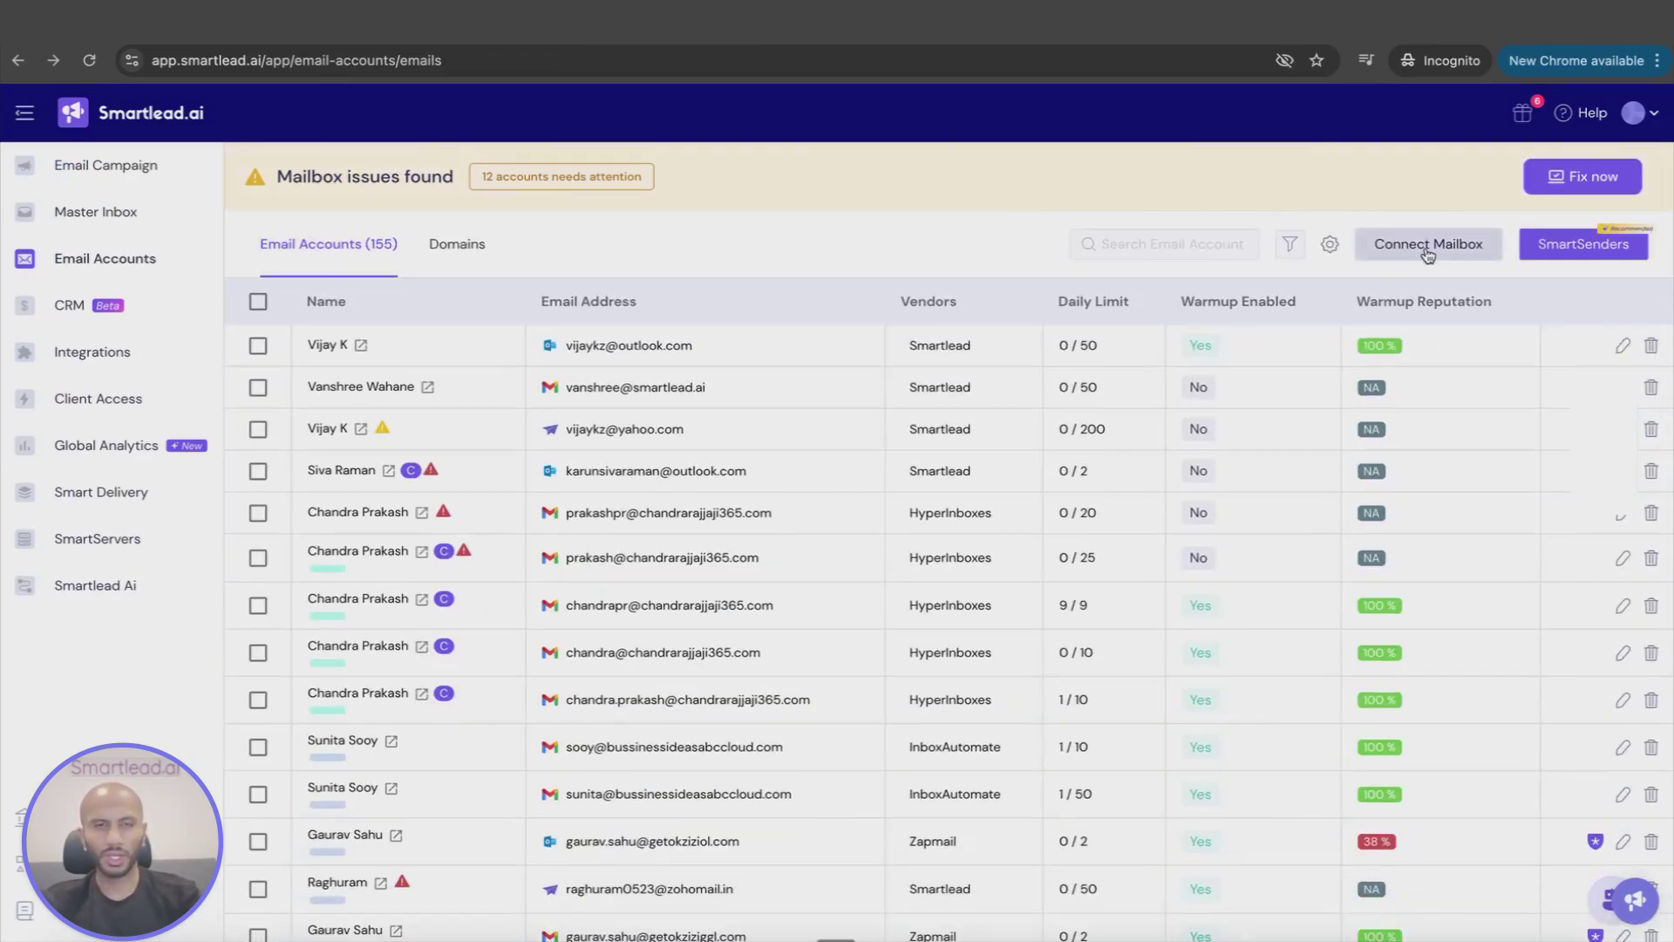
pyautogui.click(1427, 247)
pyautogui.click(746, 417)
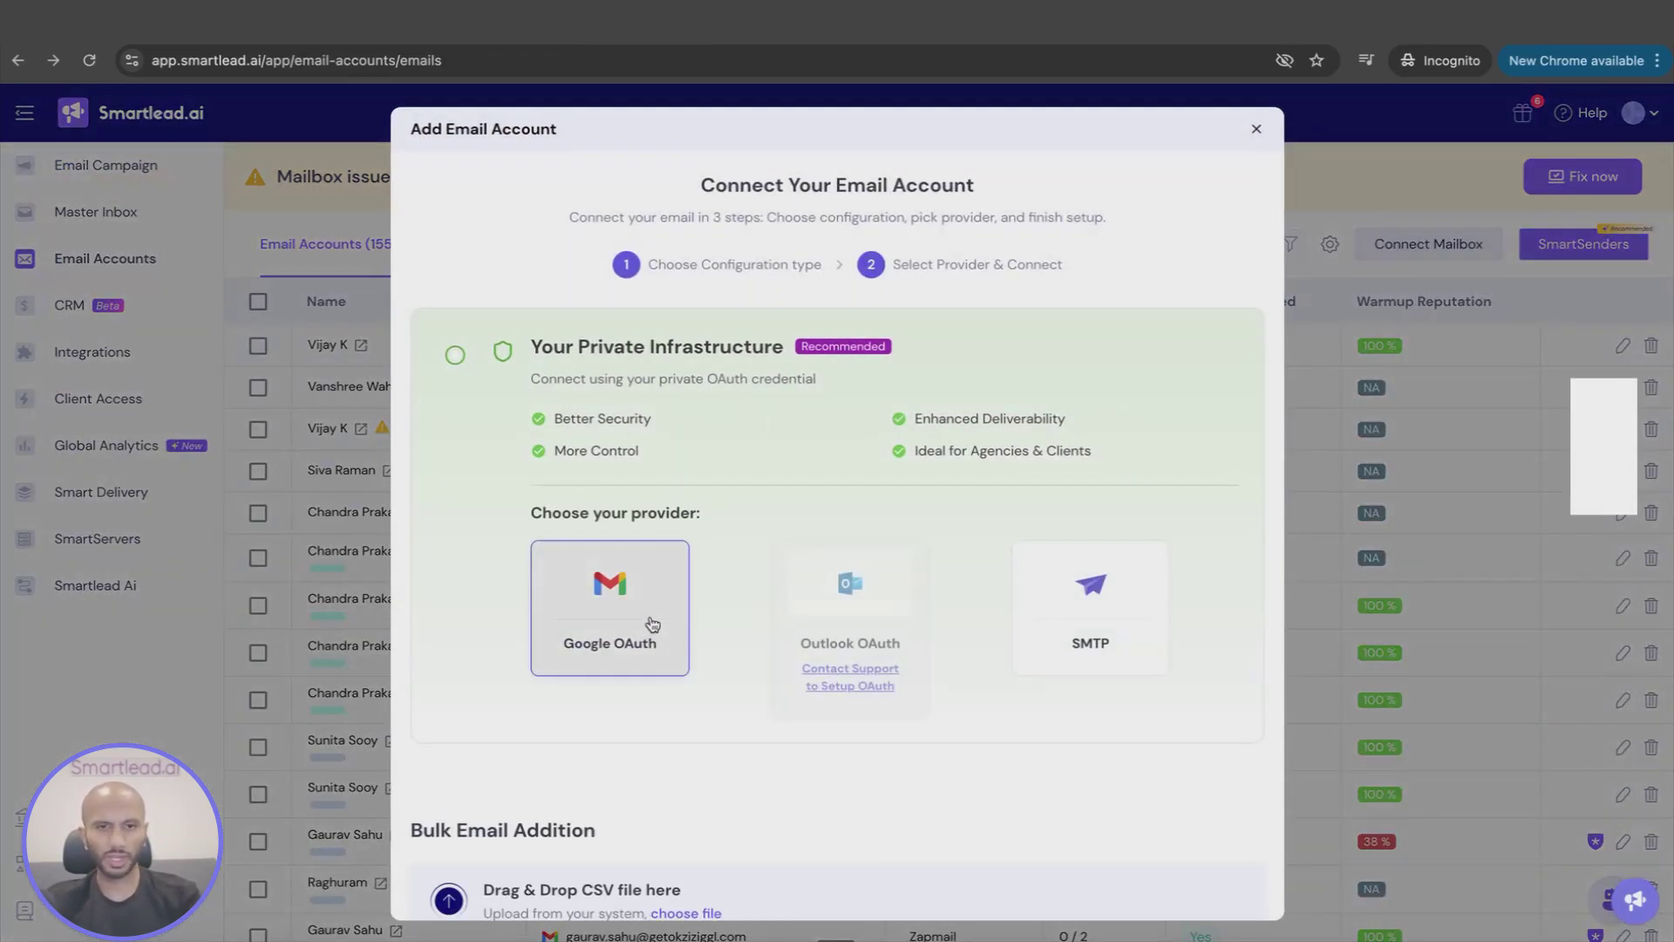